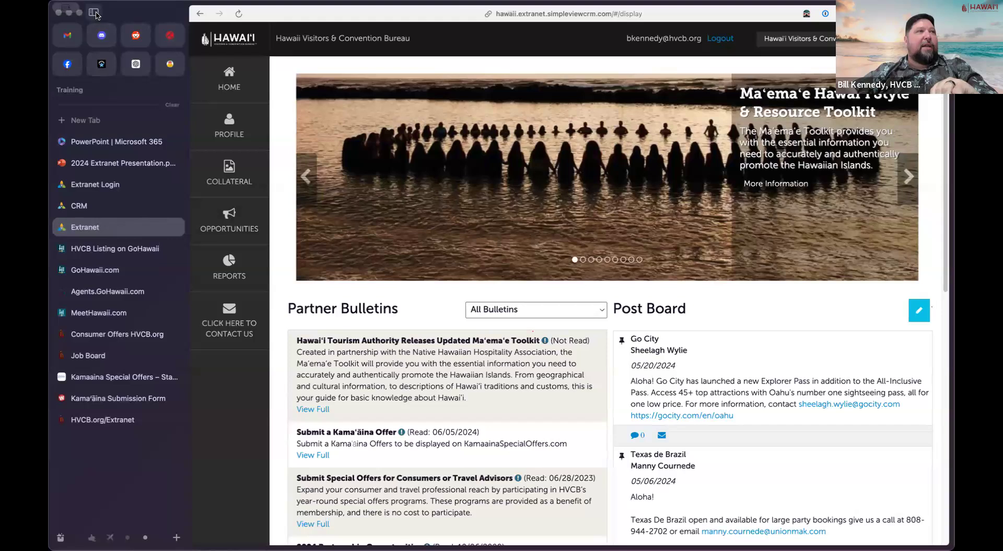
Step: View the Extranet login page, then return to the Extranet home page and hide the browser's tab sidebar
left_click(101, 186)
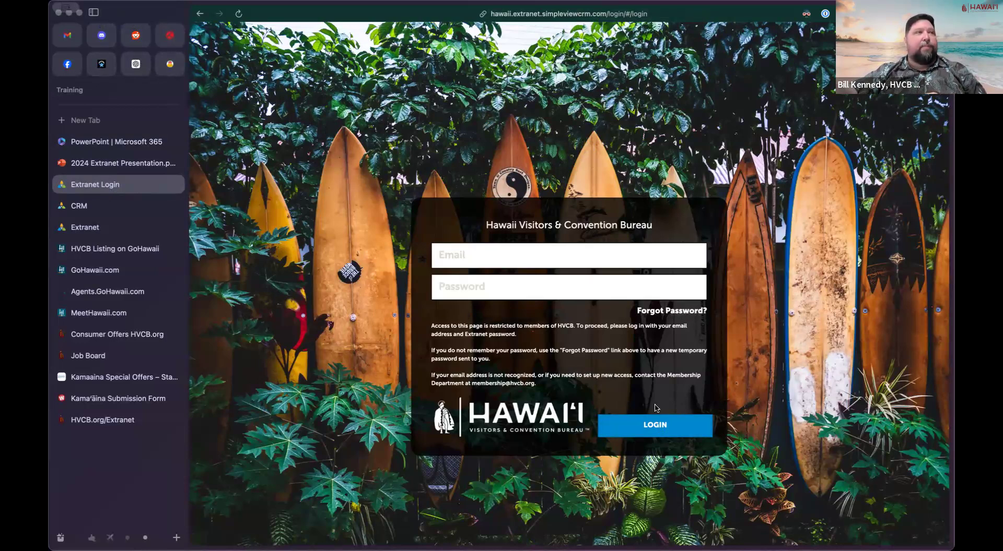
left_click(95, 231)
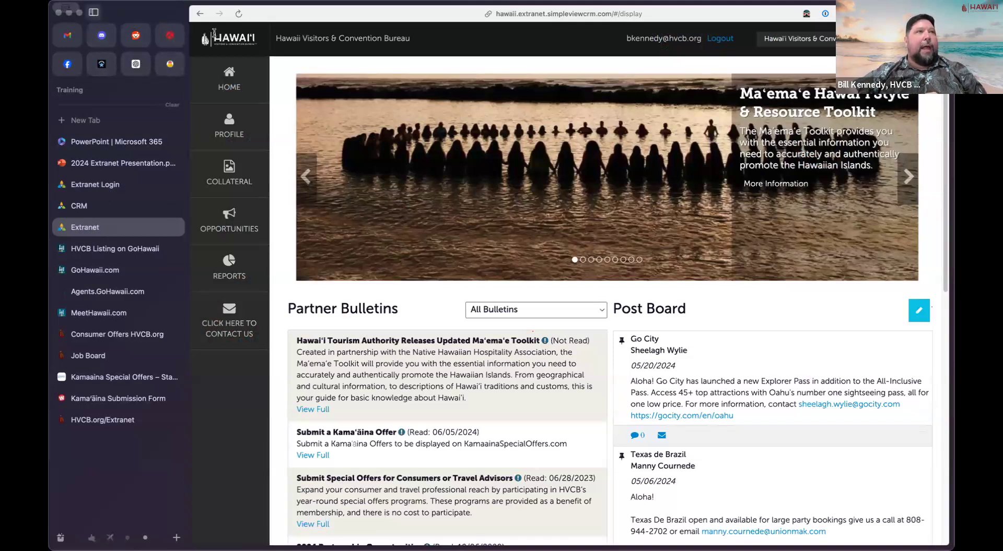
key("super+s")
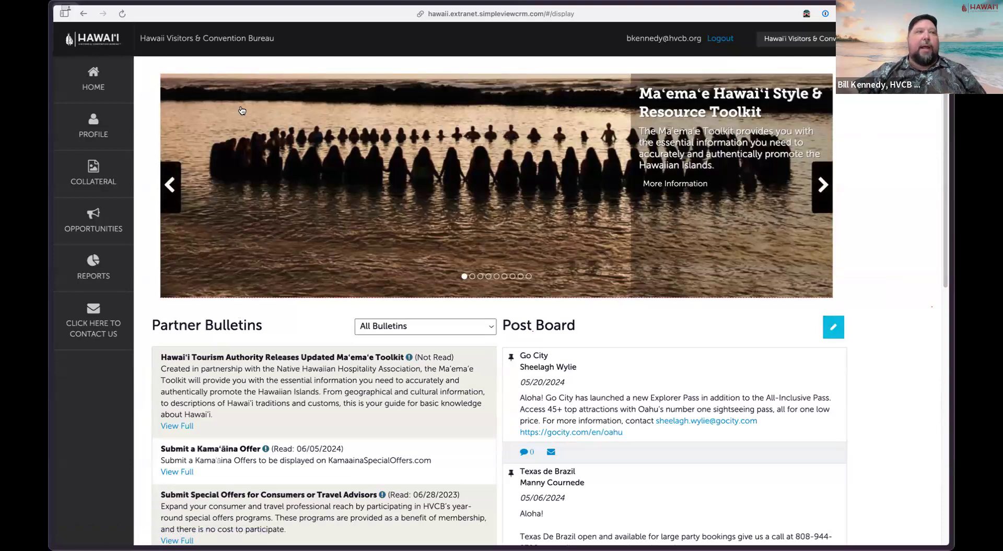
Step: Advance the home page banner carousel slide by slide to the Listings slide
left_click(821, 186)
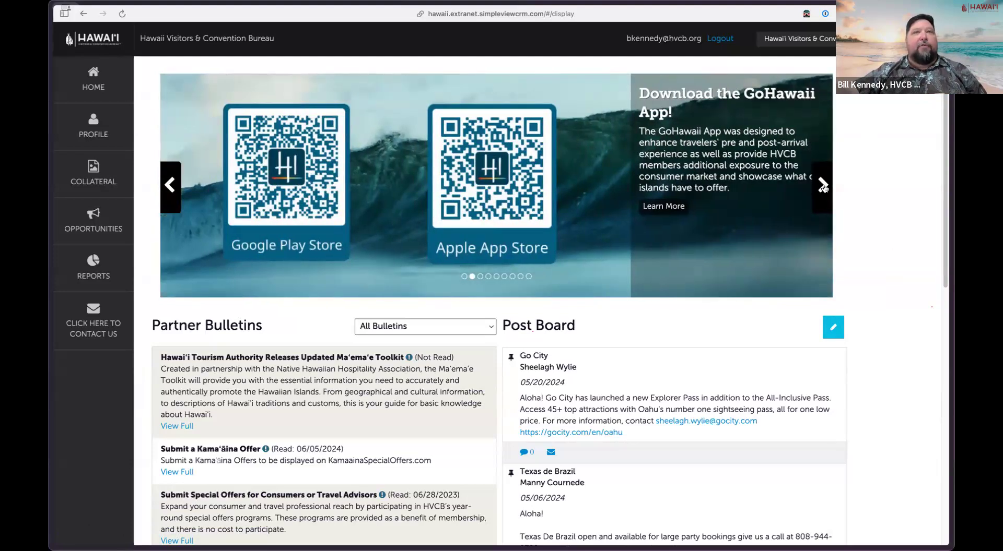
left_click(822, 186)
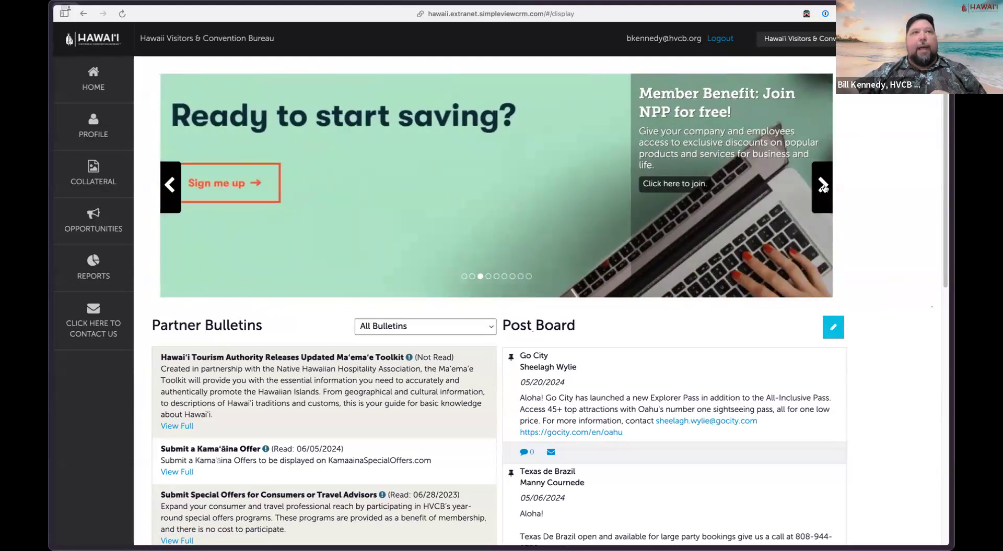
left_click(823, 187)
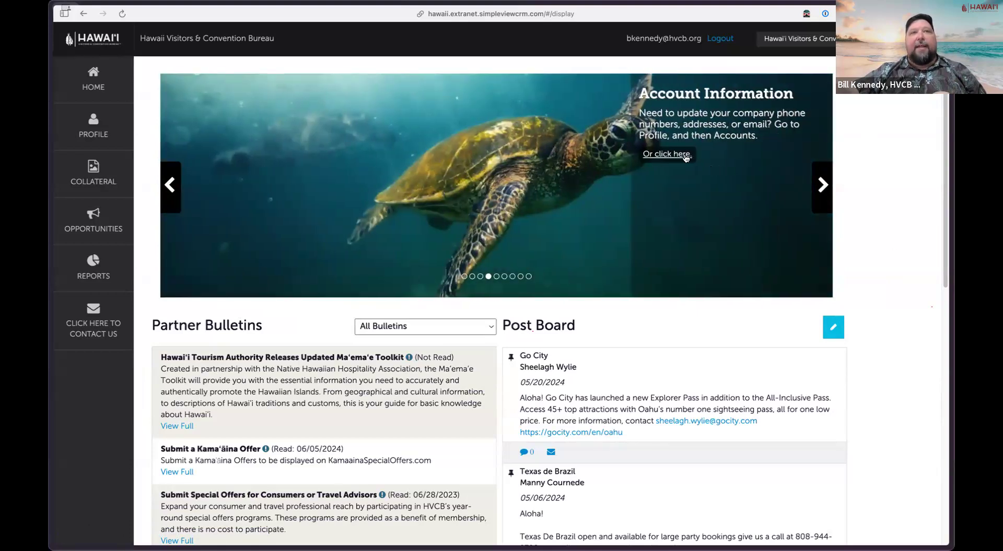
left_click(824, 190)
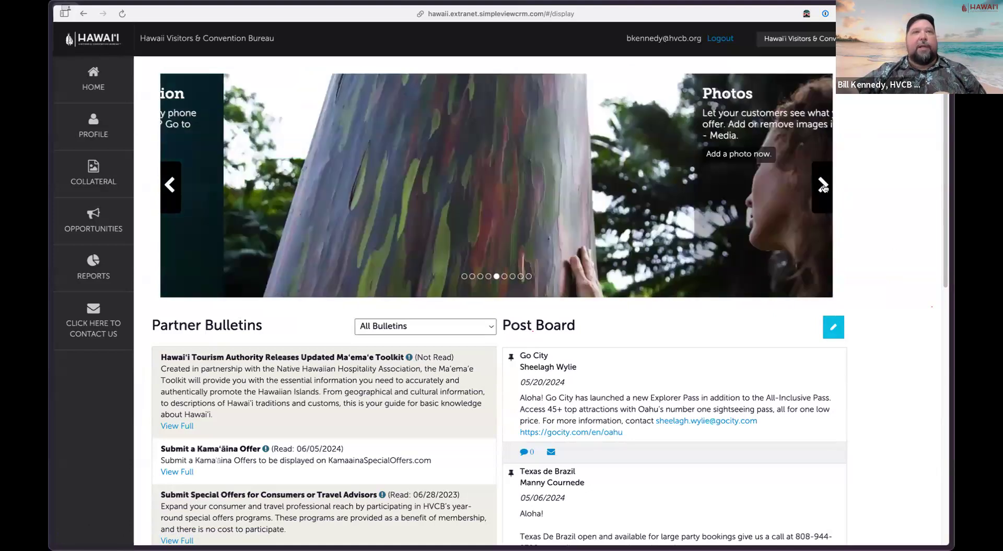
left_click(824, 189)
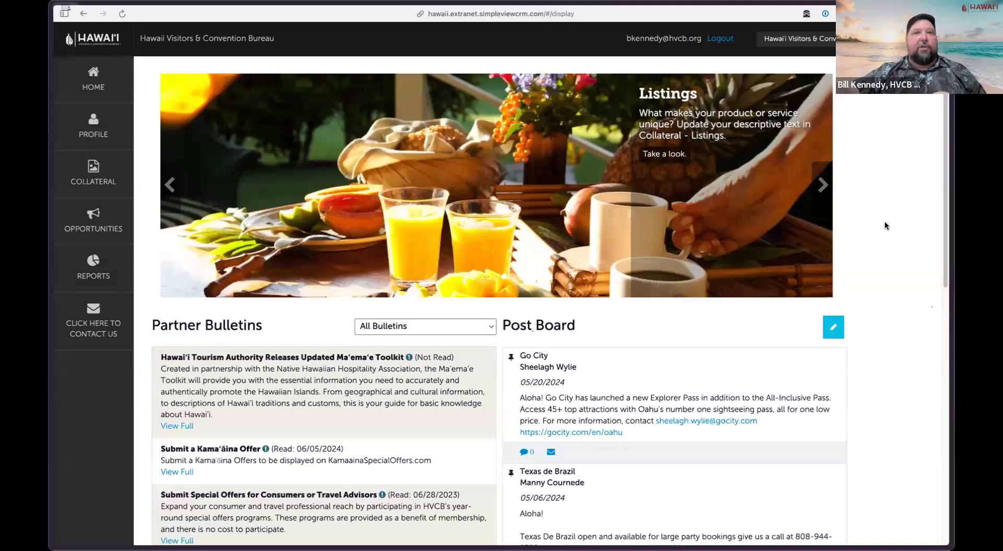
Step: In Partner Bulletins, view the full Maʻemaʻe Toolkit and Submit a Kamaʻāina Offer bulletins, closing each one
scroll(888, 225, "down", 5)
scroll(898, 261, "down", 3)
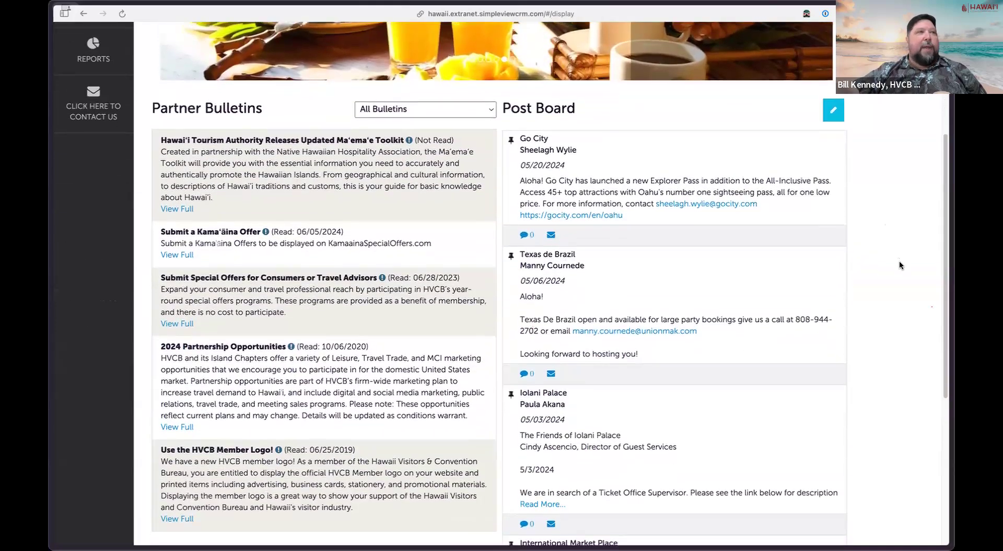
left_click_drag(149, 100, 270, 105)
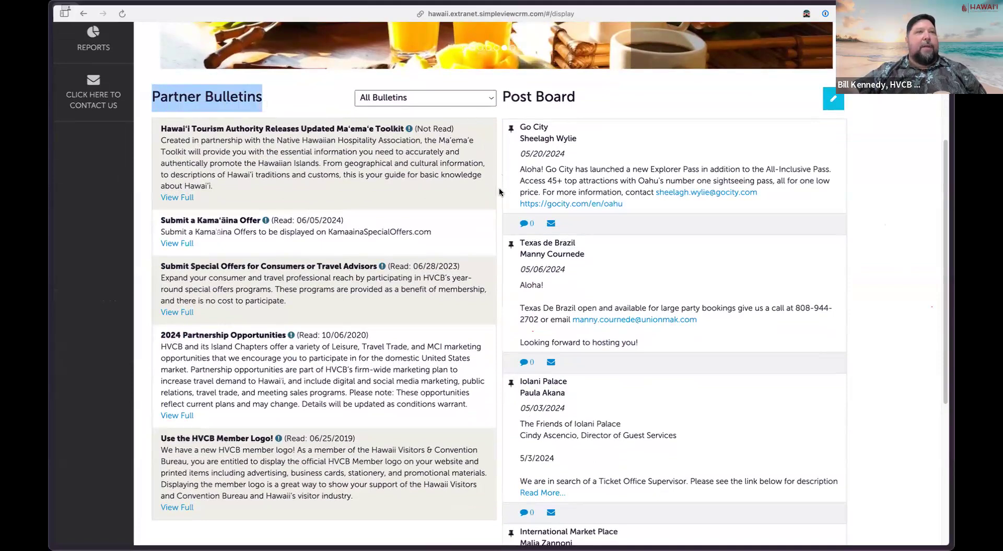
scroll(499, 188, "down", 1)
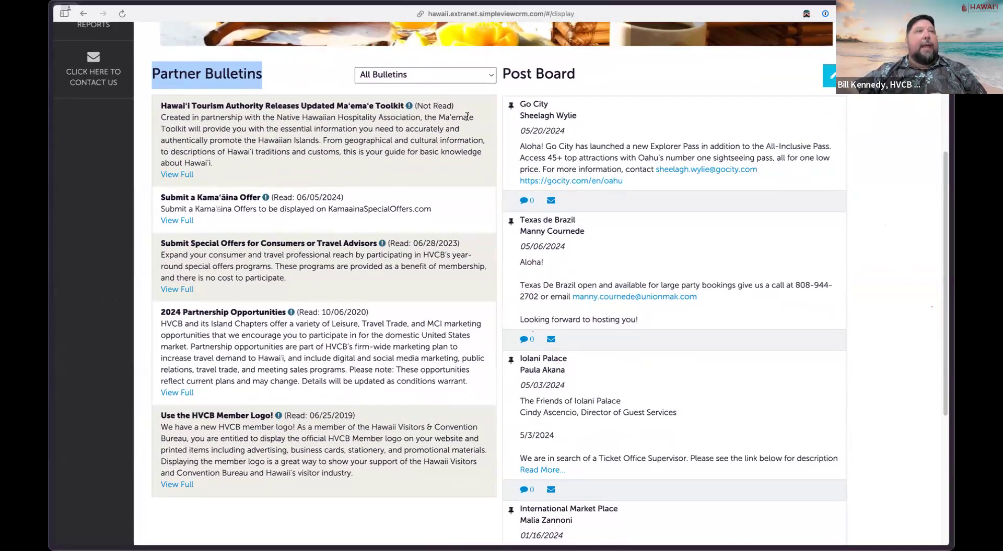
left_click_drag(455, 106, 414, 106)
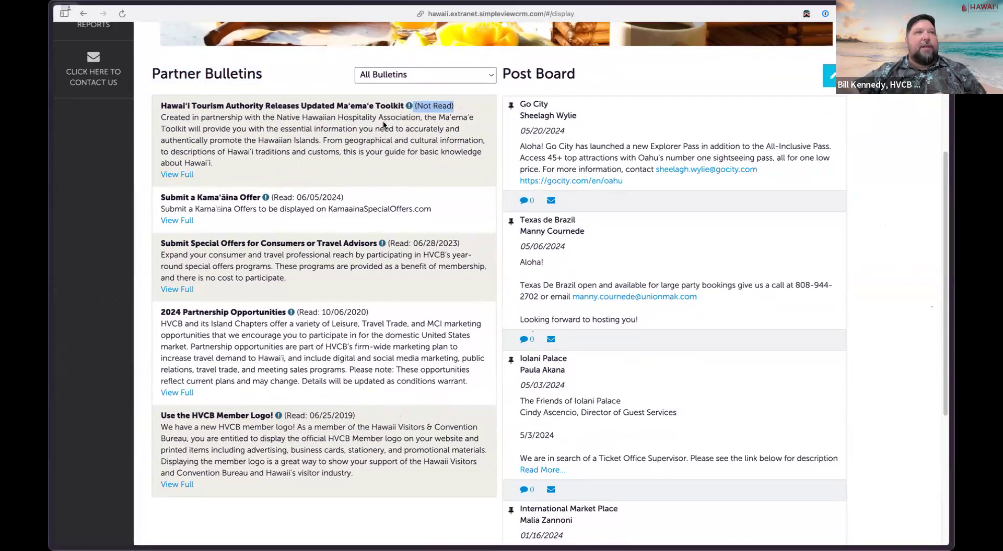
left_click(186, 175)
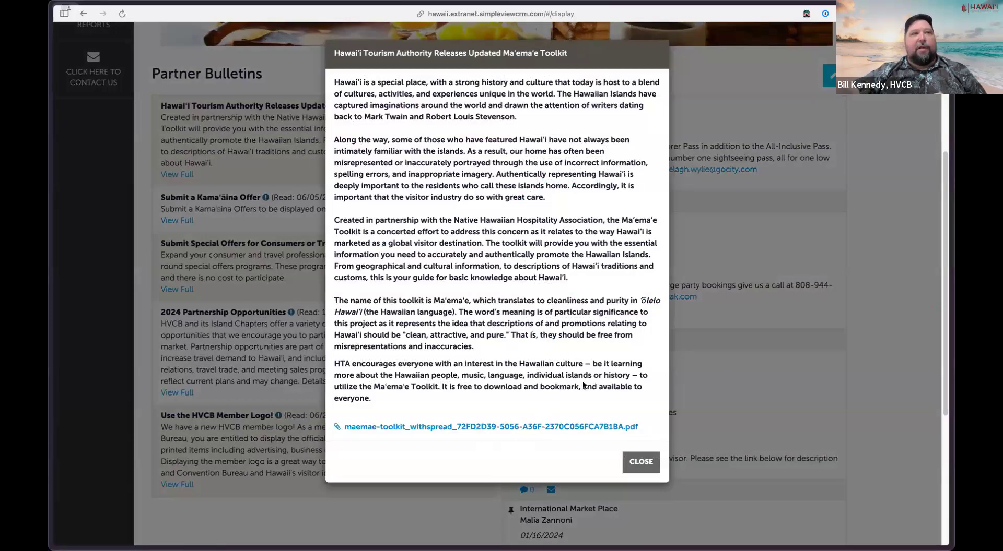
left_click(642, 461)
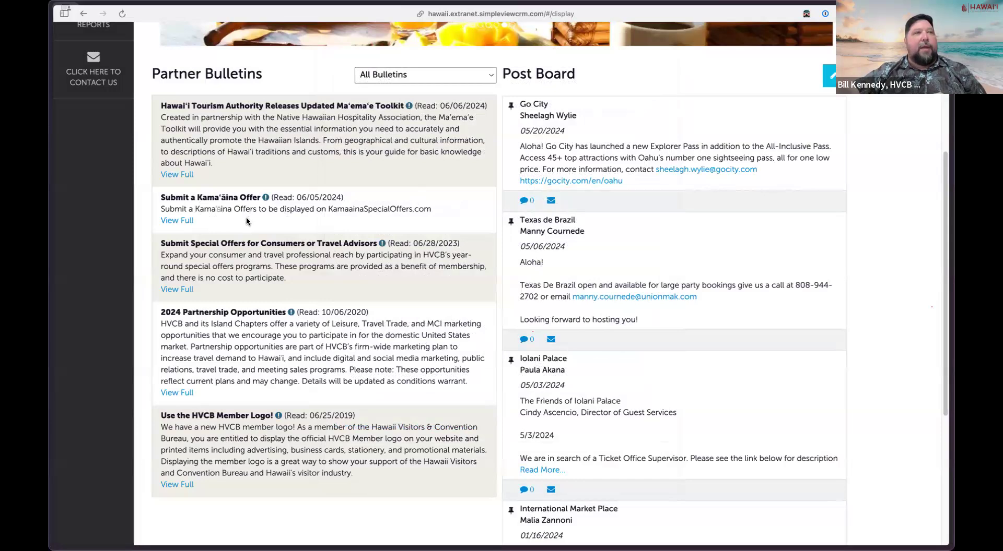
left_click(187, 220)
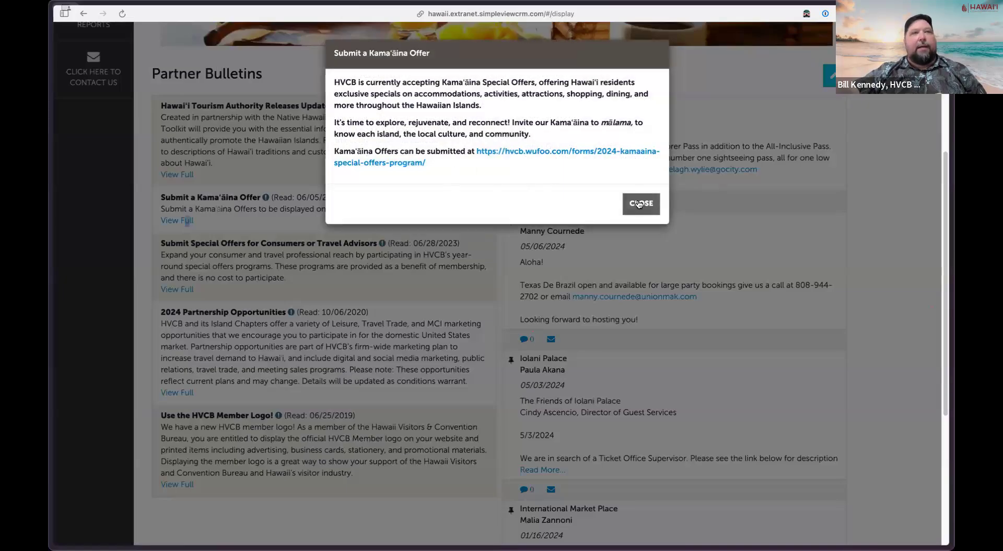
left_click(641, 203)
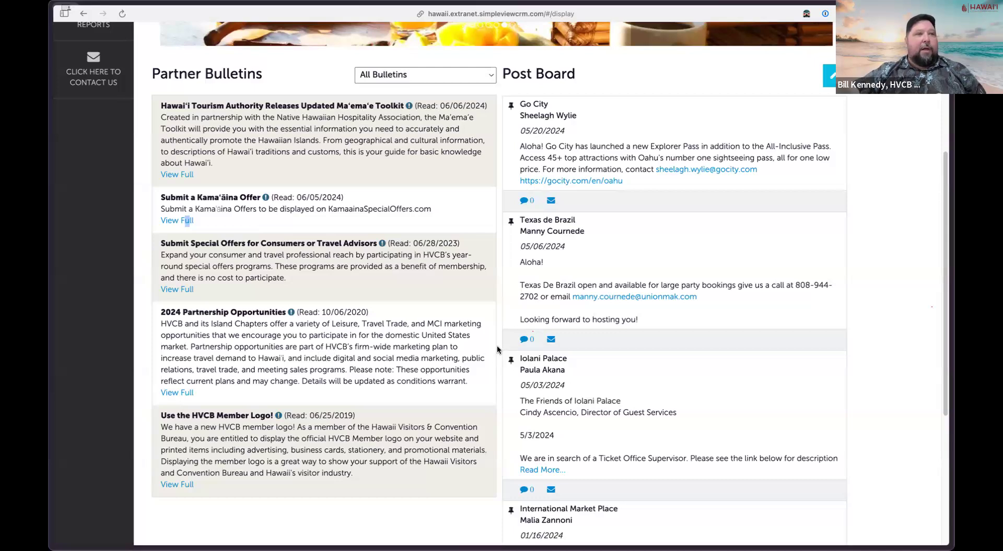
Step: View the full "Use the HVCB Member Logo!" bulletin, review its logo downloads and display guidelines, and close it
scroll(497, 343, "down", 3)
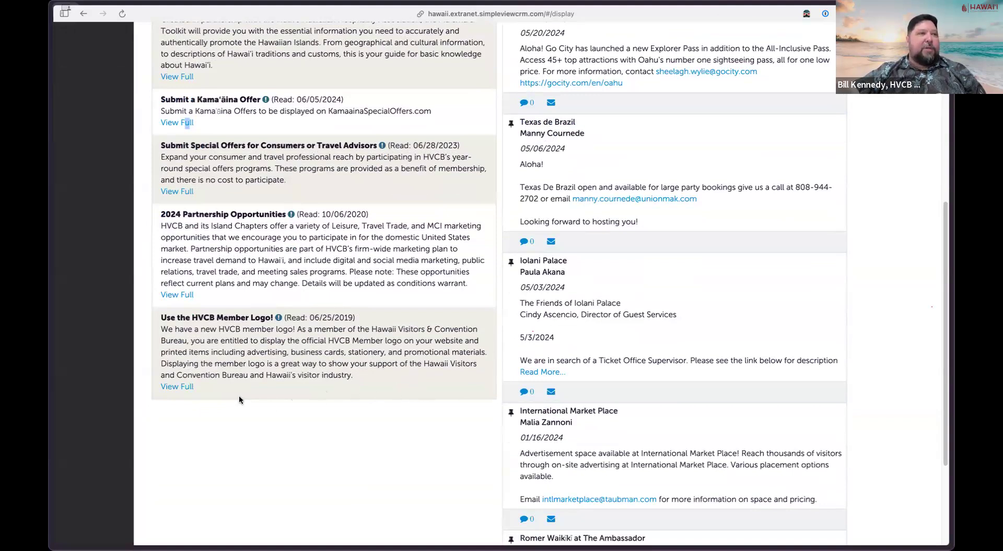
left_click(174, 387)
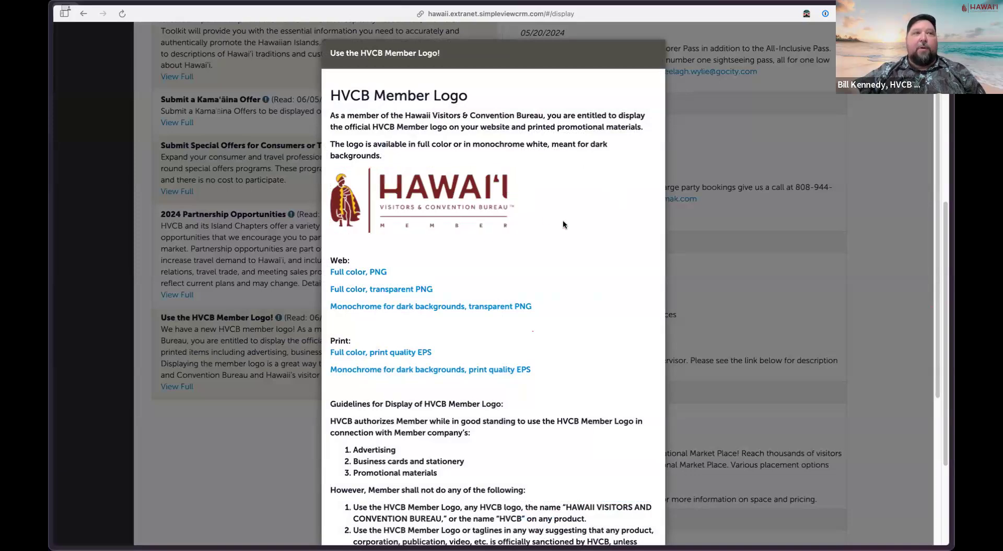
key("Tab")
key("Tab")
key("Tab")
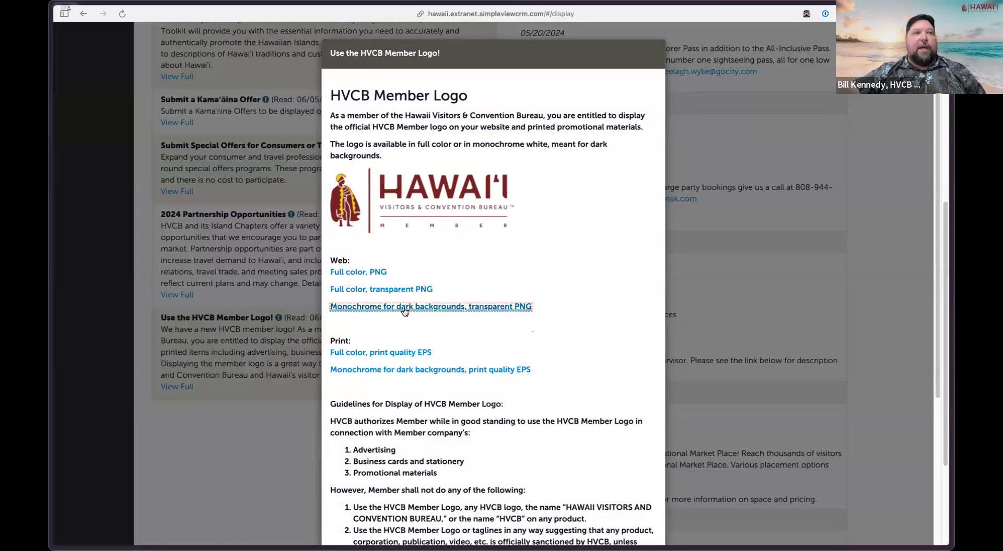
left_click(408, 264)
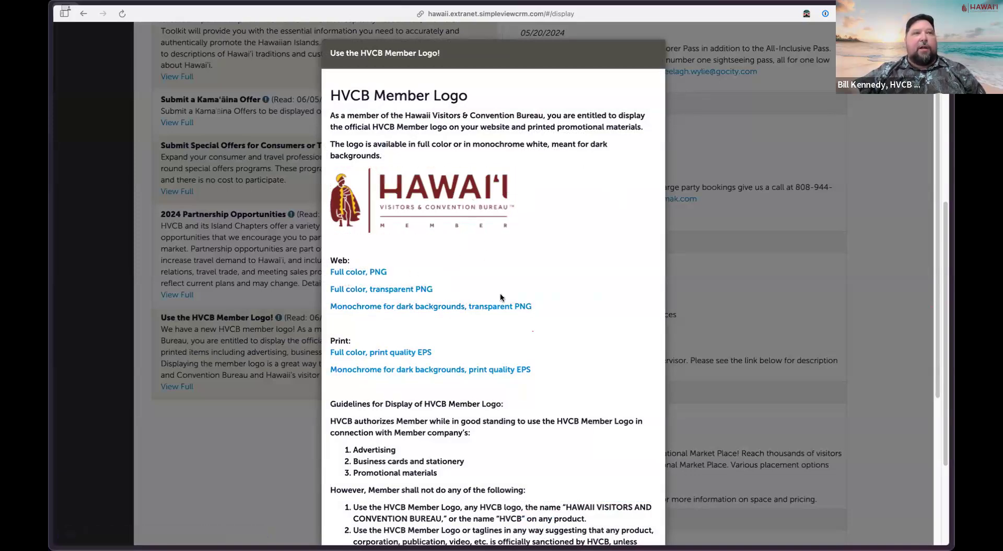
scroll(634, 261, "down", 3)
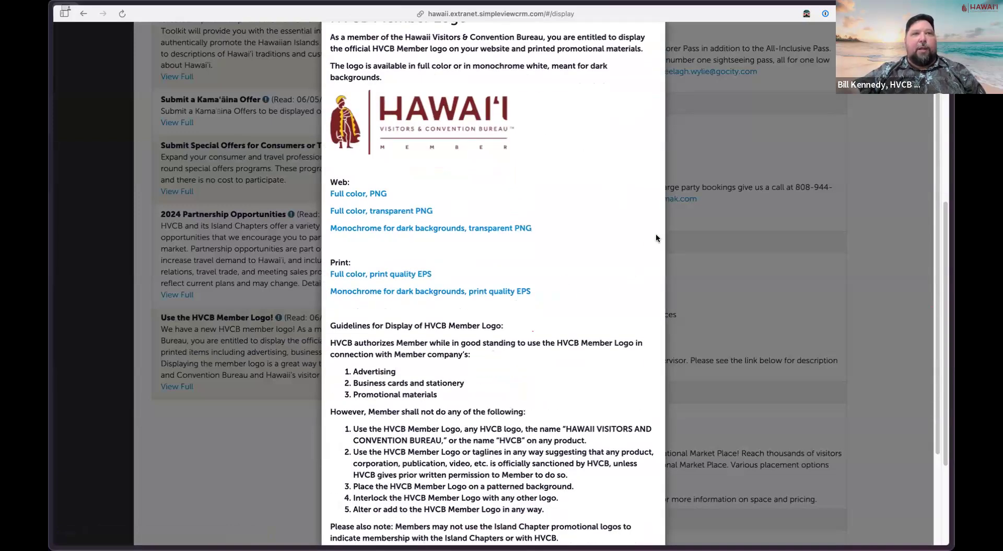
scroll(655, 238, "down", 4)
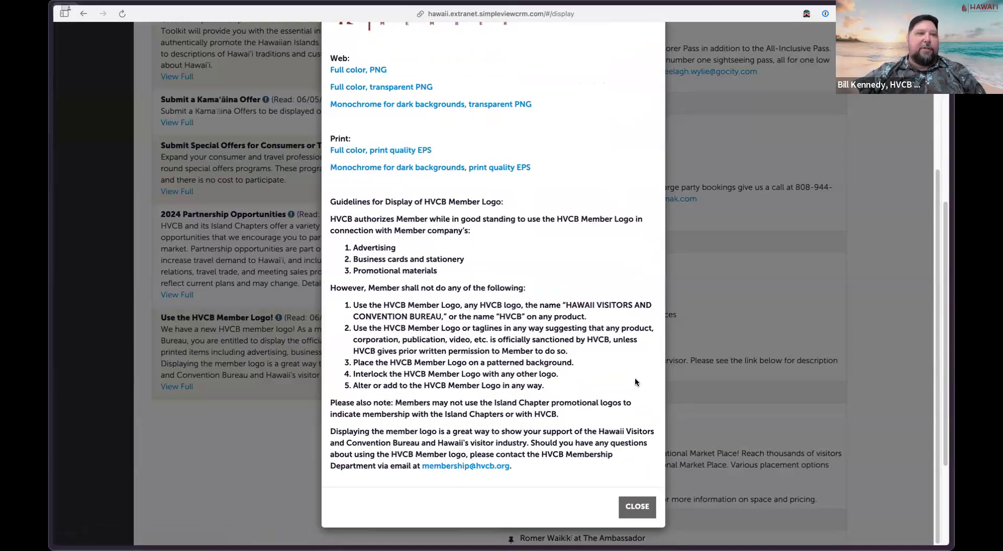
scroll(634, 382, "up", 6)
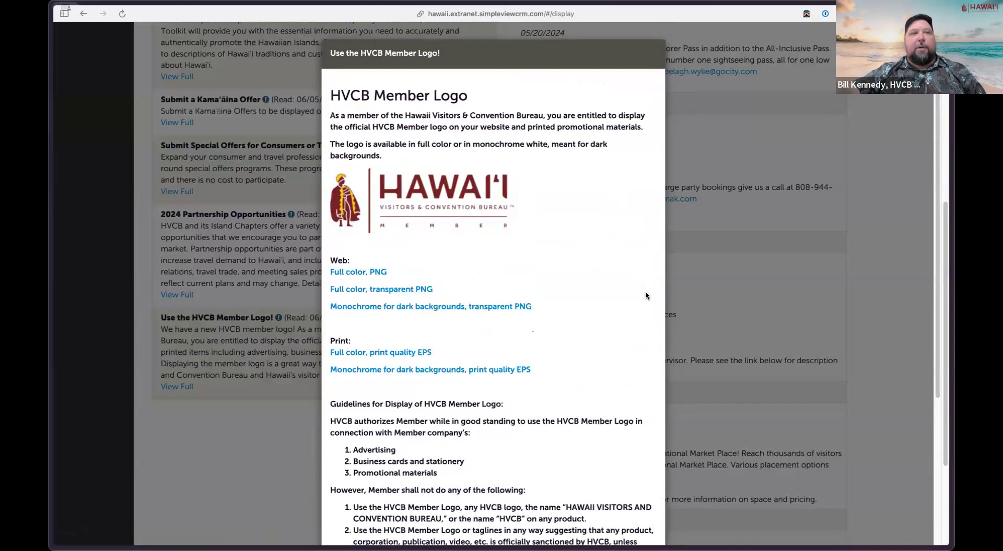
scroll(646, 296, "down", 5)
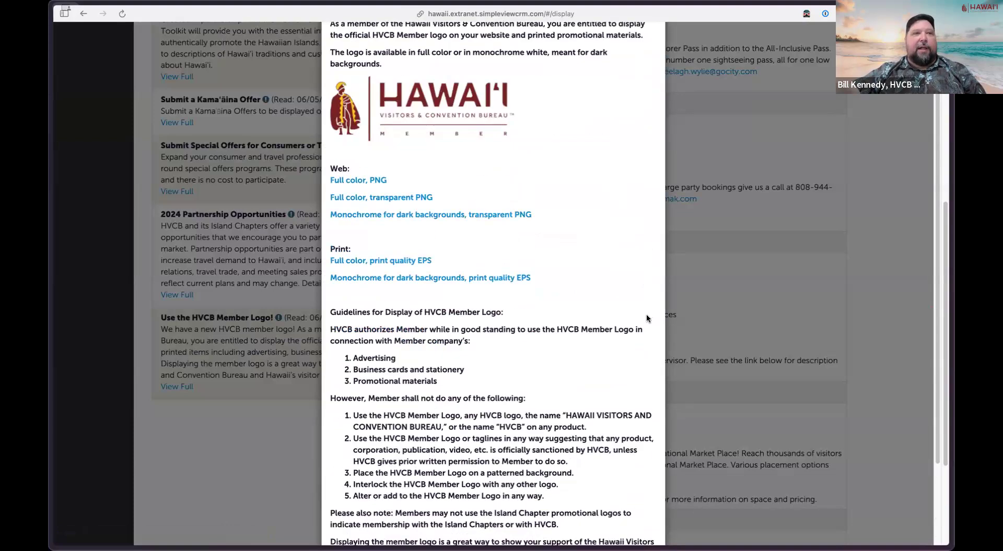
left_click(635, 508)
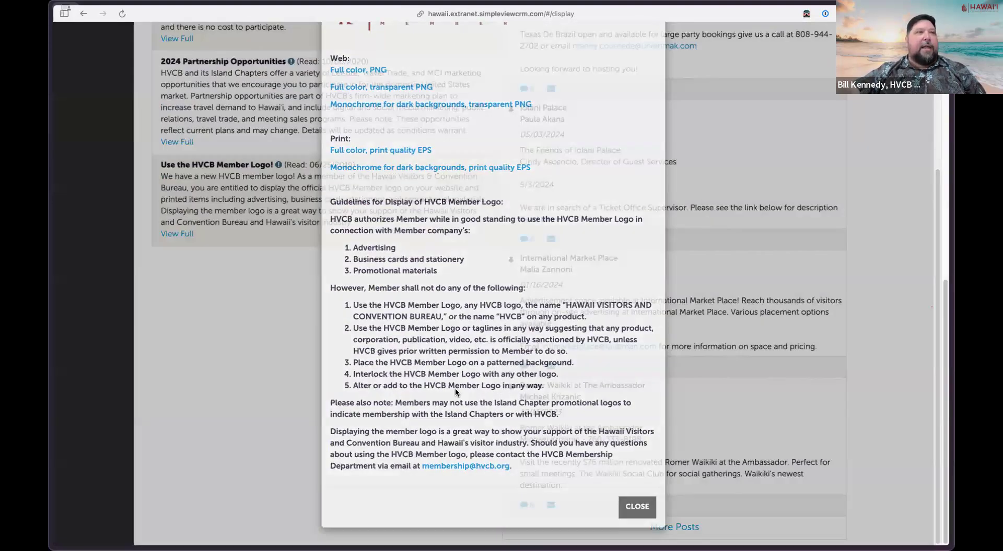
Step: Look through the member posts on the Post Board
scroll(461, 385, "up", 6)
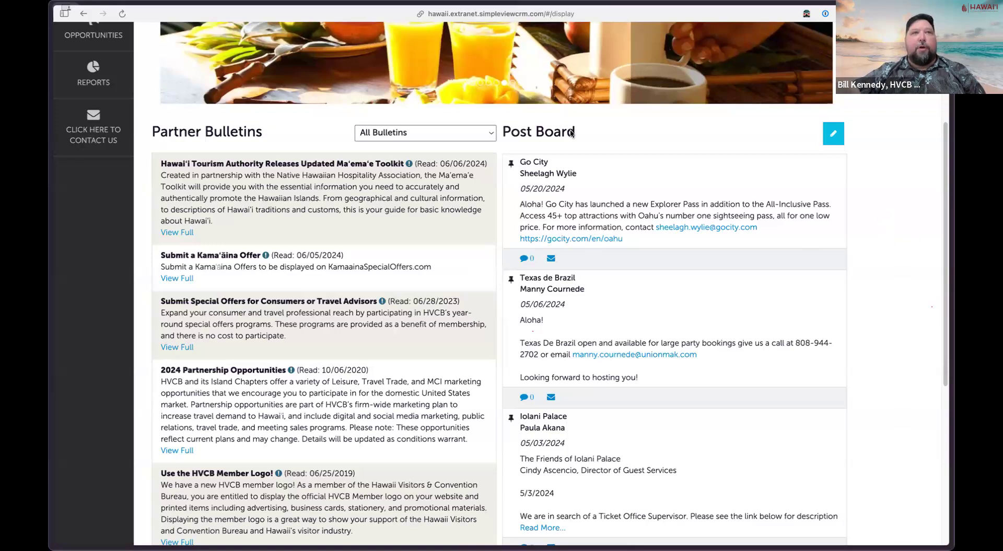
scroll(882, 187, "down", 3)
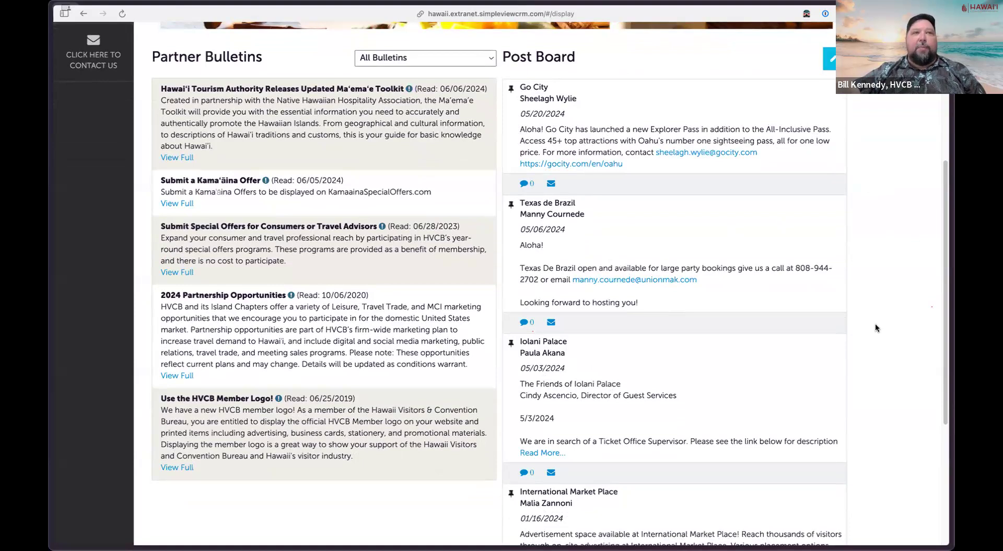
scroll(871, 335, "down", 3)
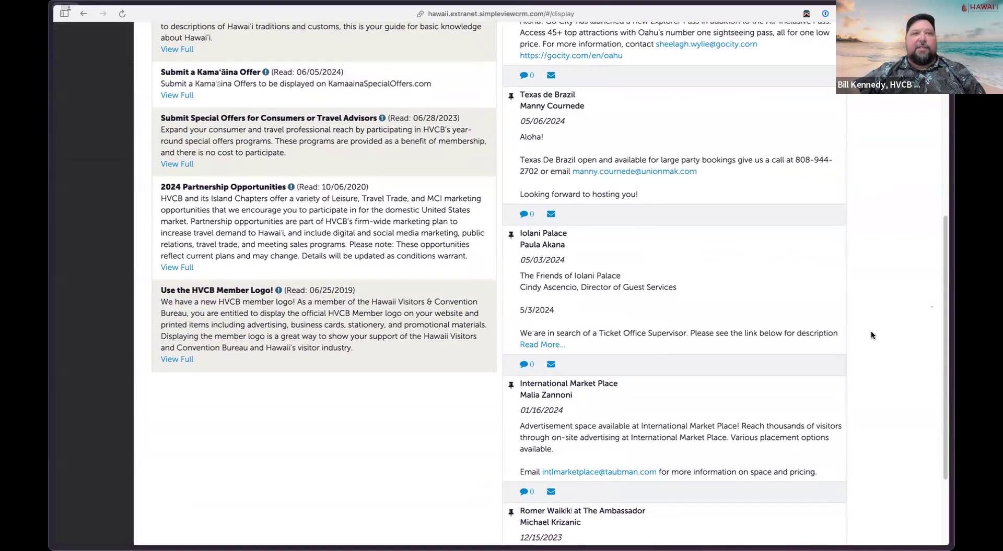
scroll(871, 334, "up", 5)
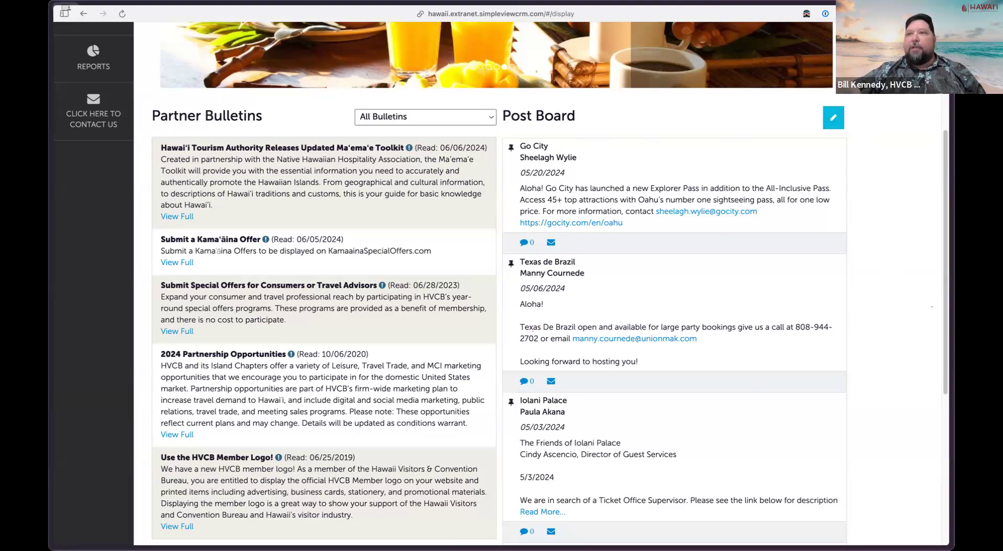
Step: Go to the profile's Accounts list and open the Hawaiʻi Visitors & Convention Bureau account for editing
scroll(892, 238, "up", 5)
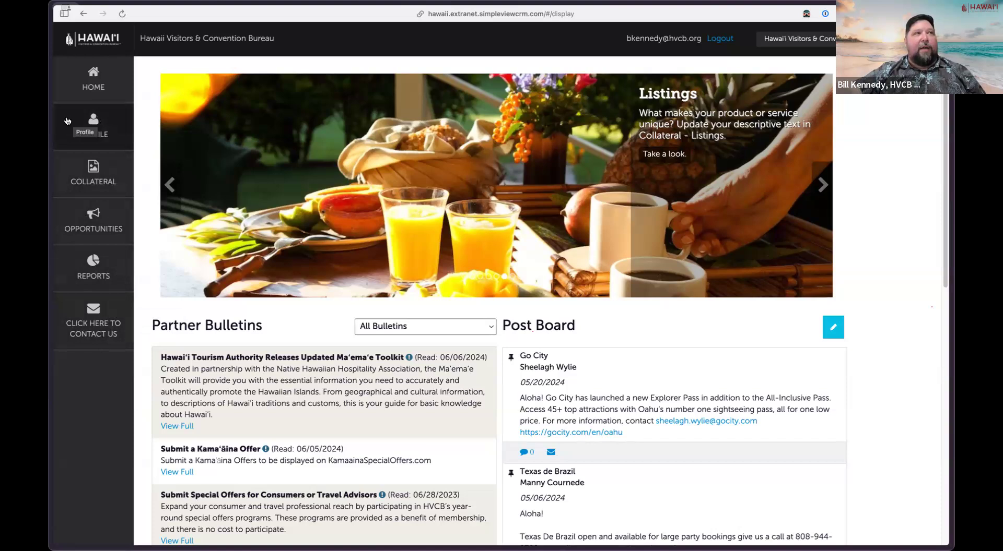
left_click(97, 121)
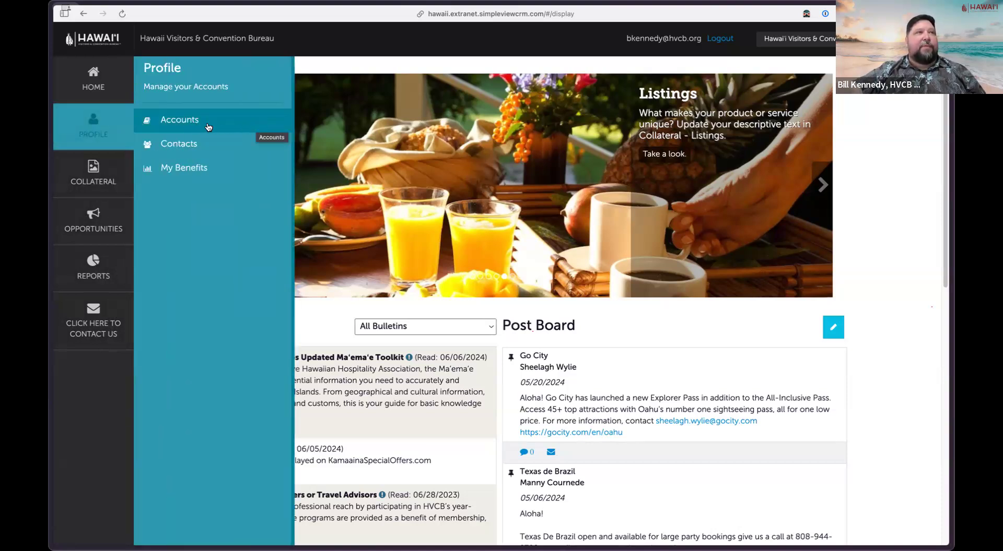
left_click(209, 127)
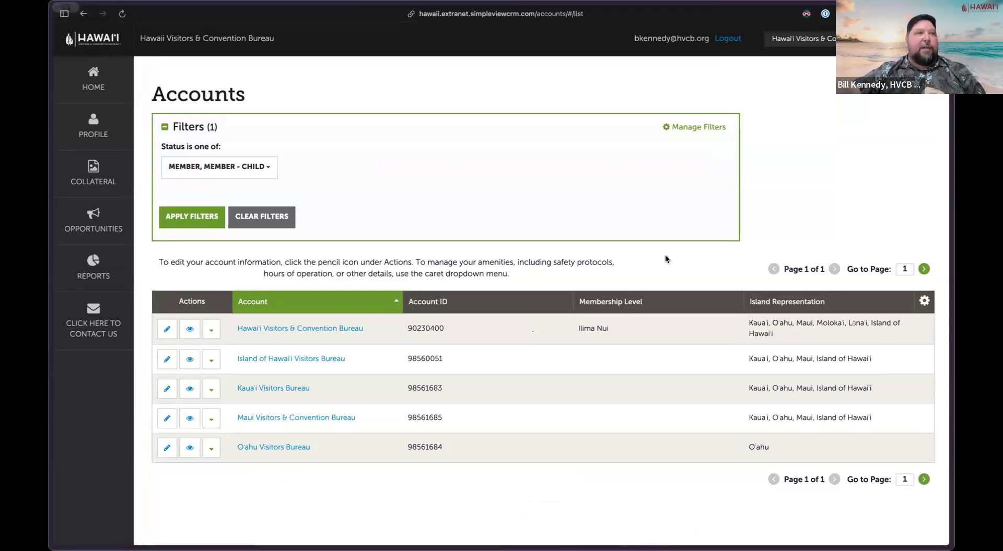
left_click(167, 331)
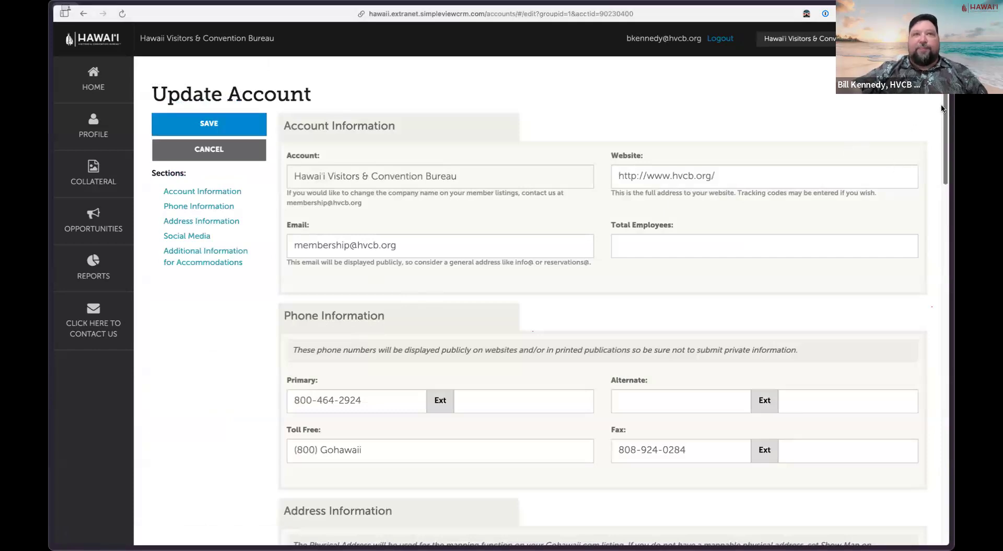
Step: Review the Account Information section, going to the account's Website and Email fields
scroll(937, 116, "down", 1)
scroll(937, 115, "down", 2)
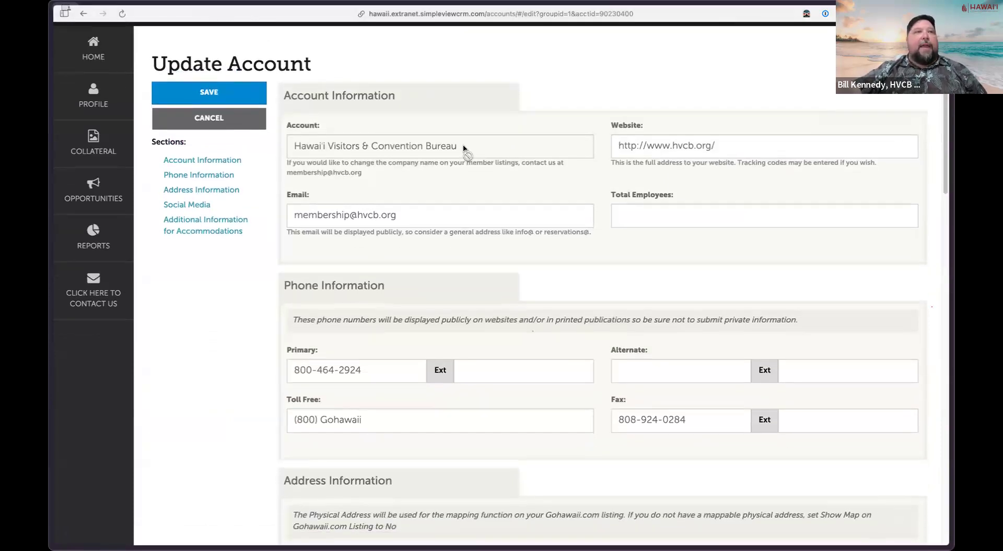
left_click(719, 145)
left_click(436, 217)
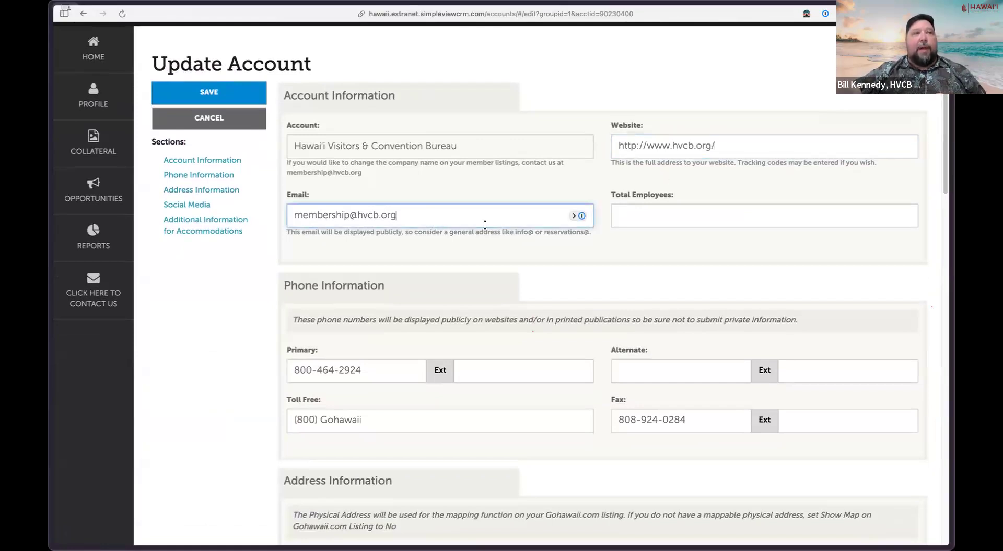
Step: Review the account's public email, the Phone Information section and the Address Information section, highlighting the Physical Address heading
triple_click(437, 217)
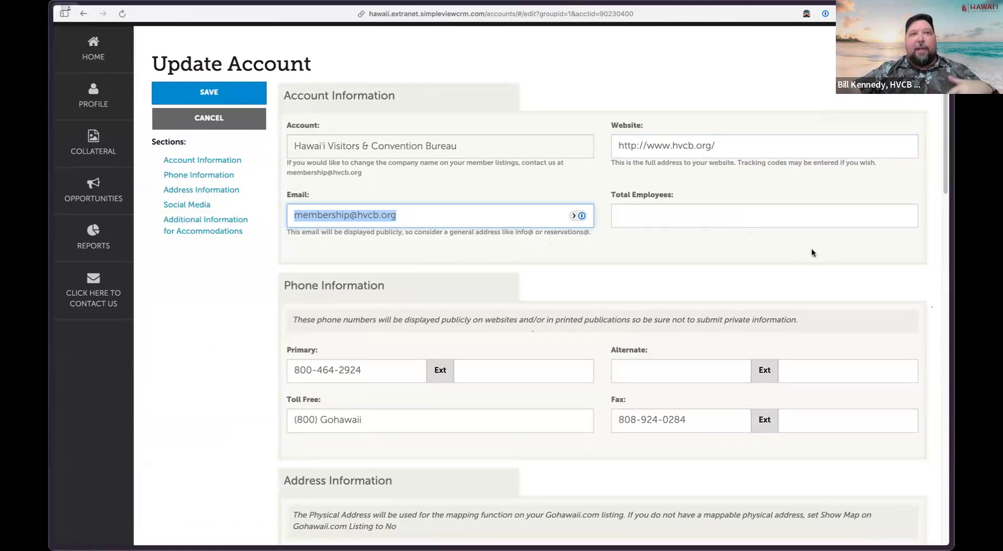
scroll(944, 131, "down", 3)
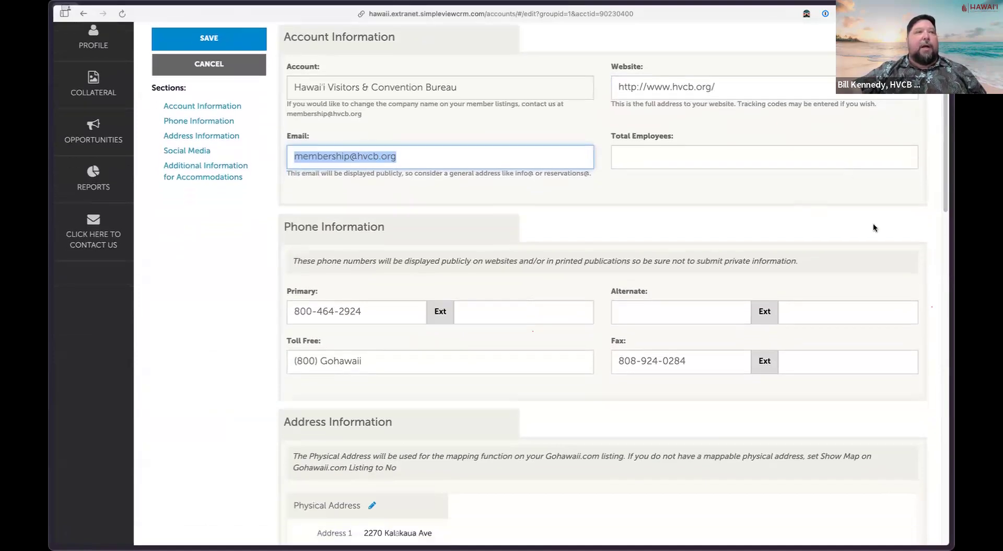
scroll(745, 292, "down", 3)
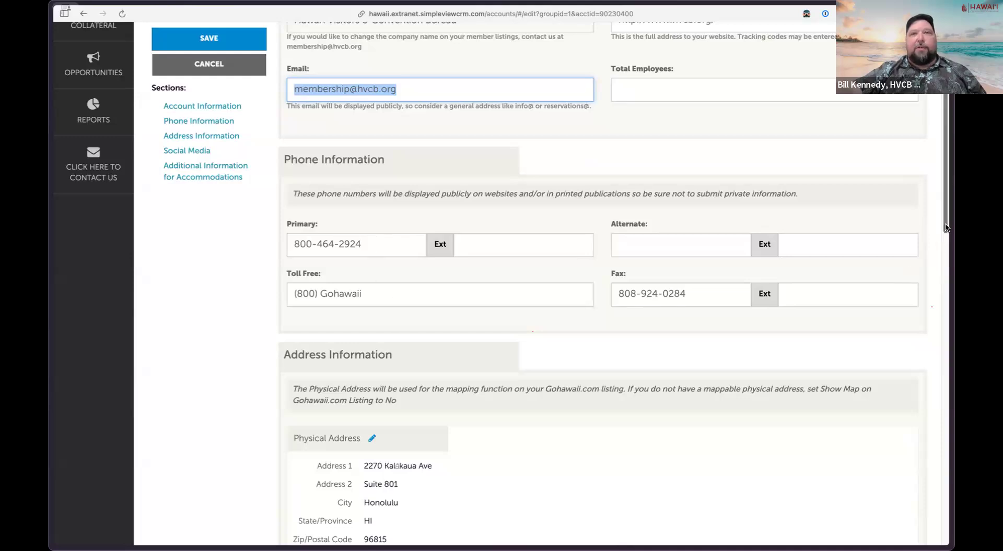
scroll(947, 227, "down", 1)
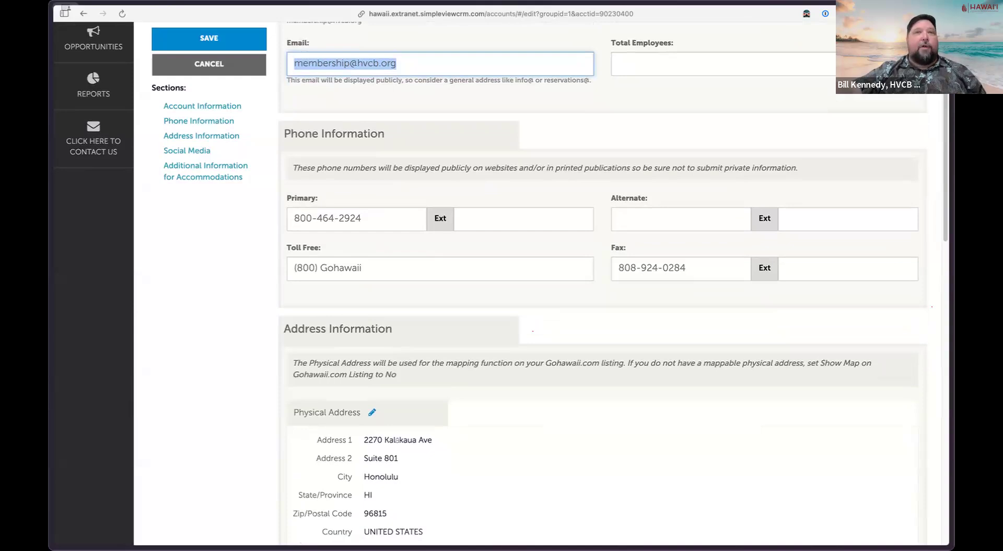
scroll(927, 295, "down", 6)
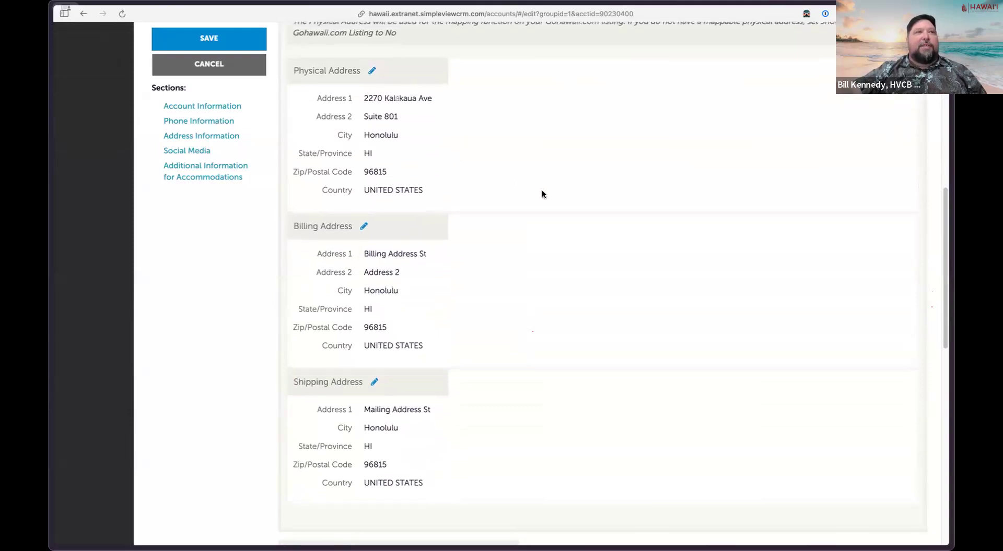
scroll(541, 189, "up", 1)
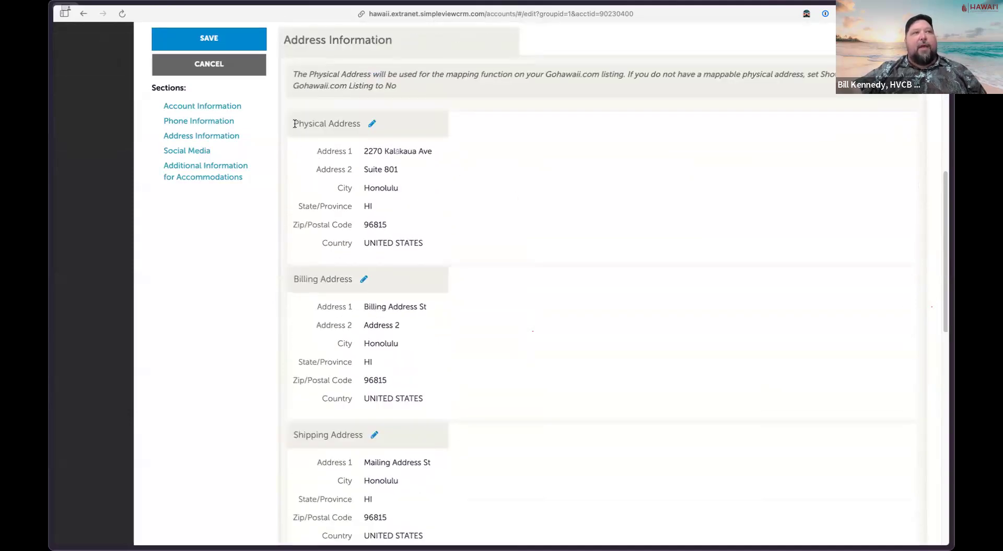
left_click_drag(293, 124, 359, 126)
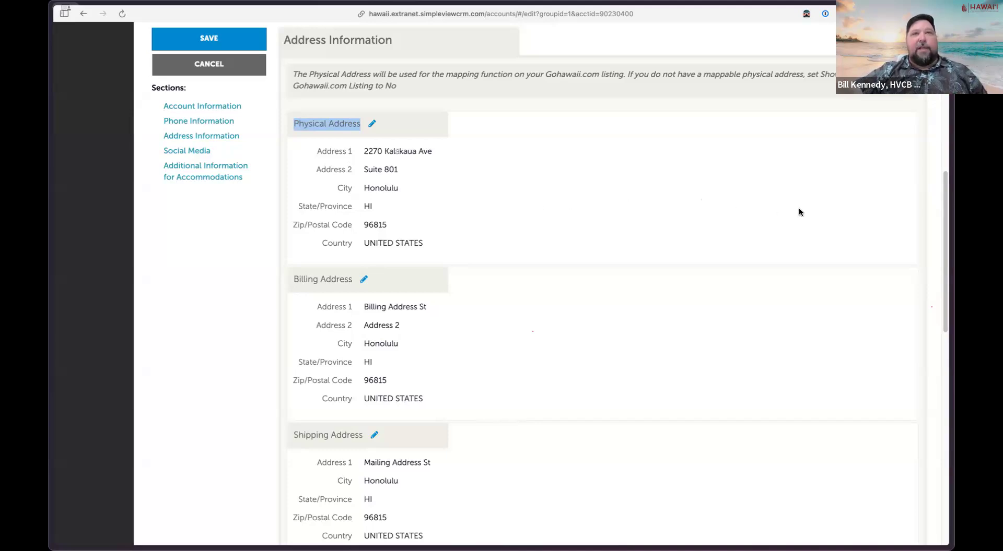
Step: Review the Social Media and Additional Information for Accommodations sections, and leave the account form without saving
scroll(611, 266, "down", 3)
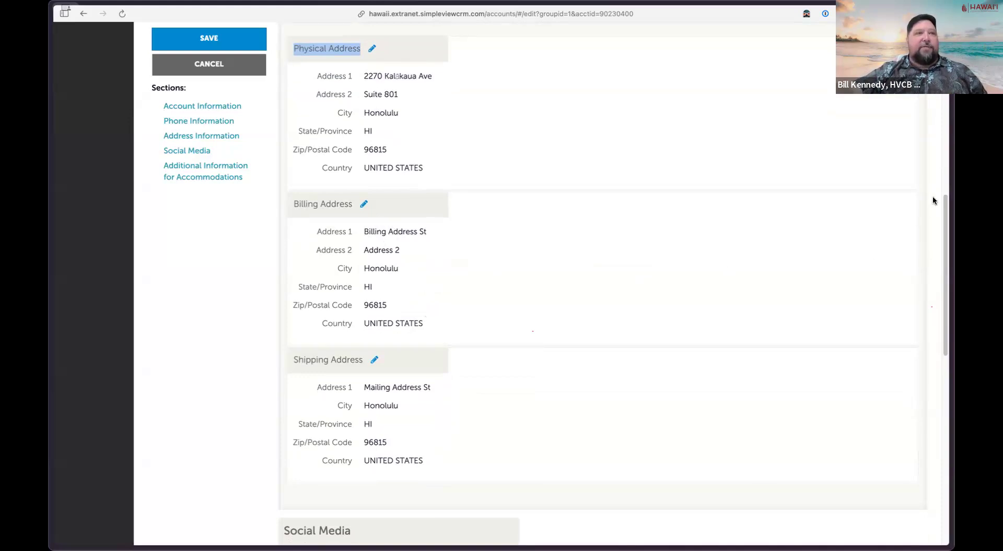
scroll(933, 200, "down", 3)
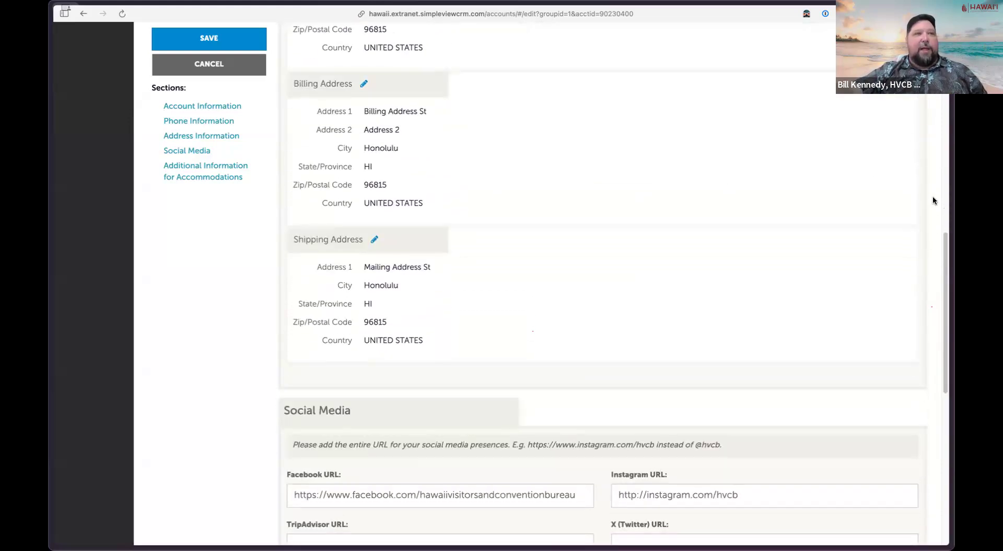
scroll(933, 200, "down", 9)
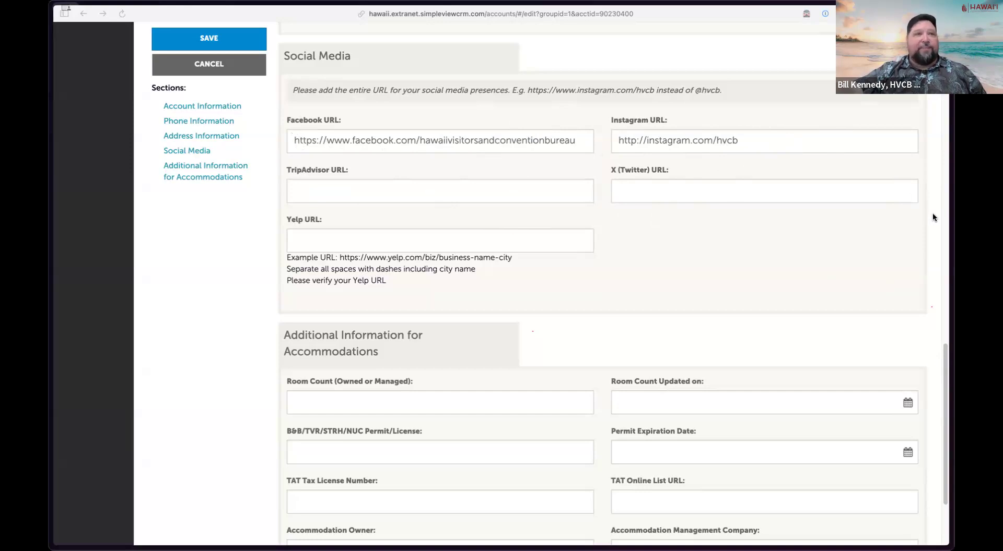
scroll(933, 214, "down", 5)
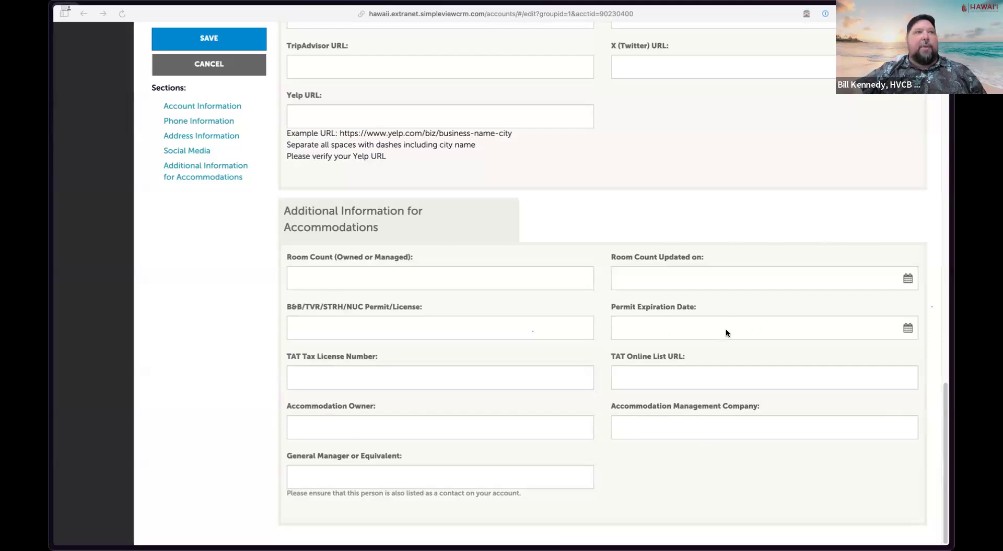
scroll(725, 328, "up", 10)
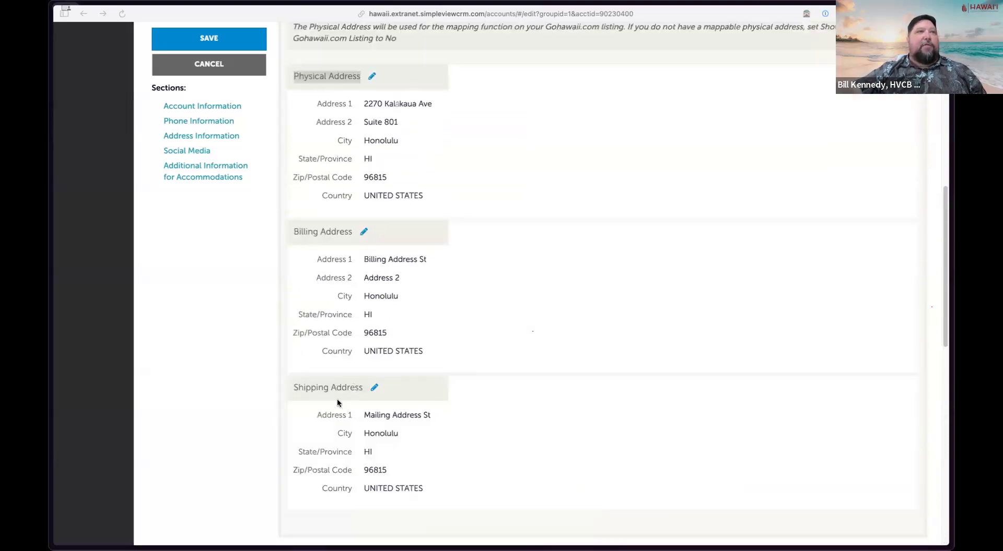
scroll(575, 165, "up", 5)
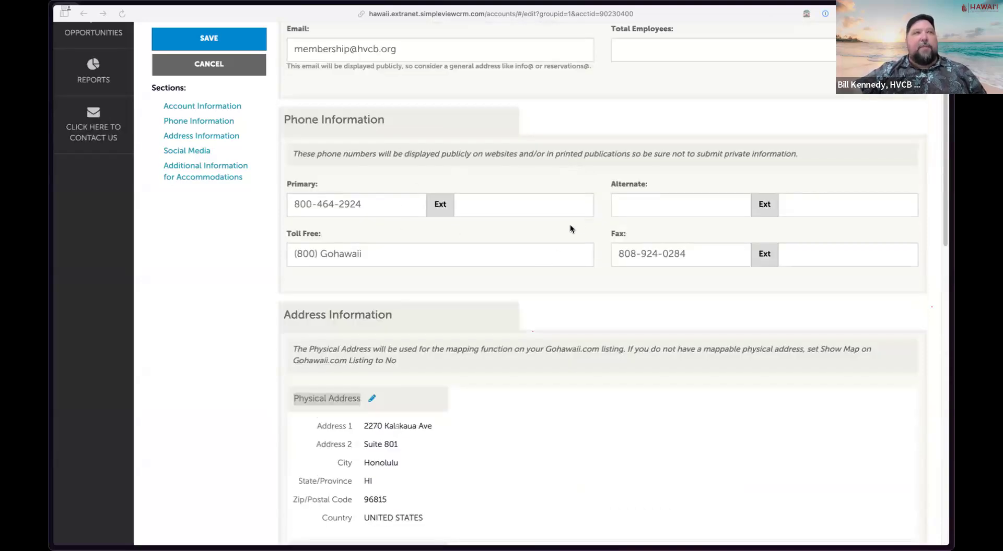
scroll(570, 228, "up", 4)
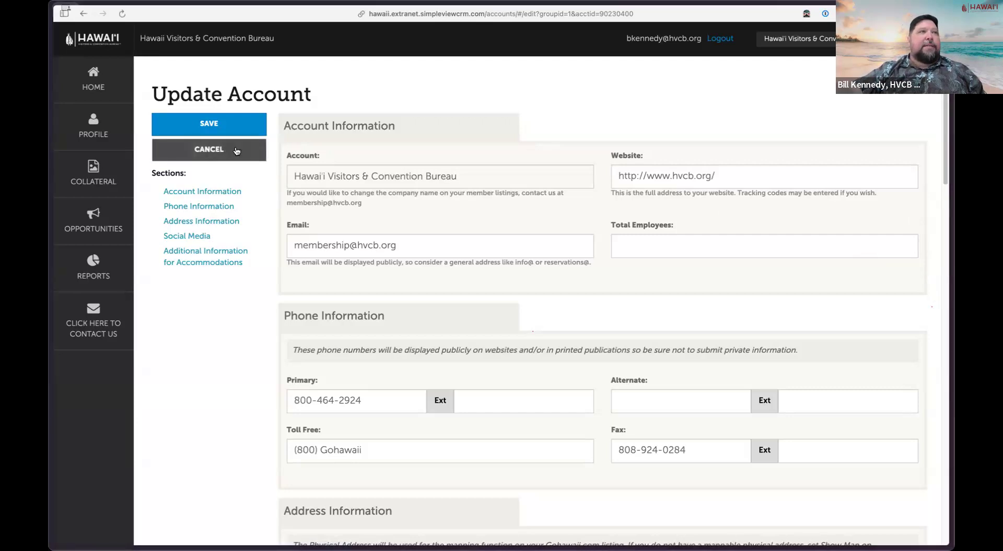
left_click(214, 152)
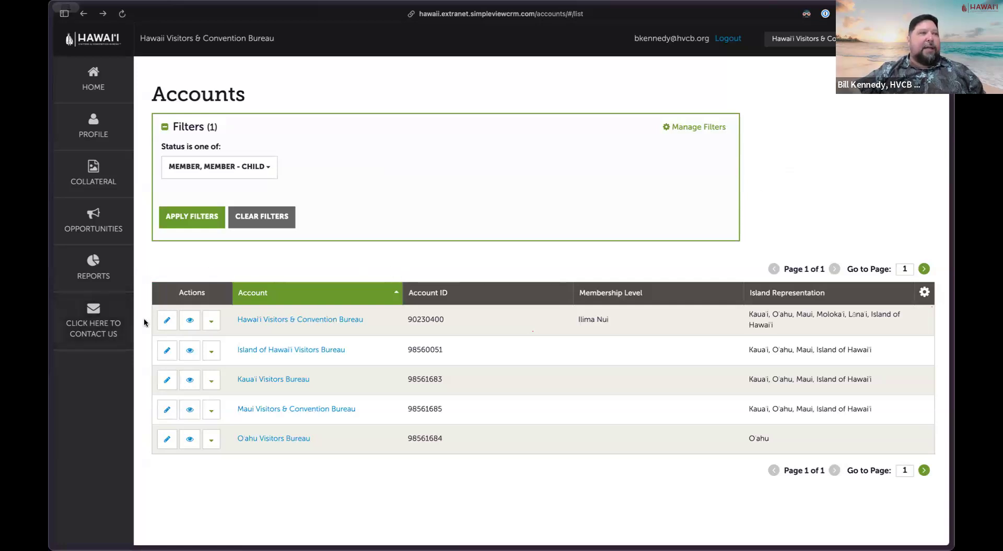
Step: Open the amenities of the Hawaiʻi Visitors & Convention Bureau account from the Accounts list
left_click_drag(150, 93, 248, 97)
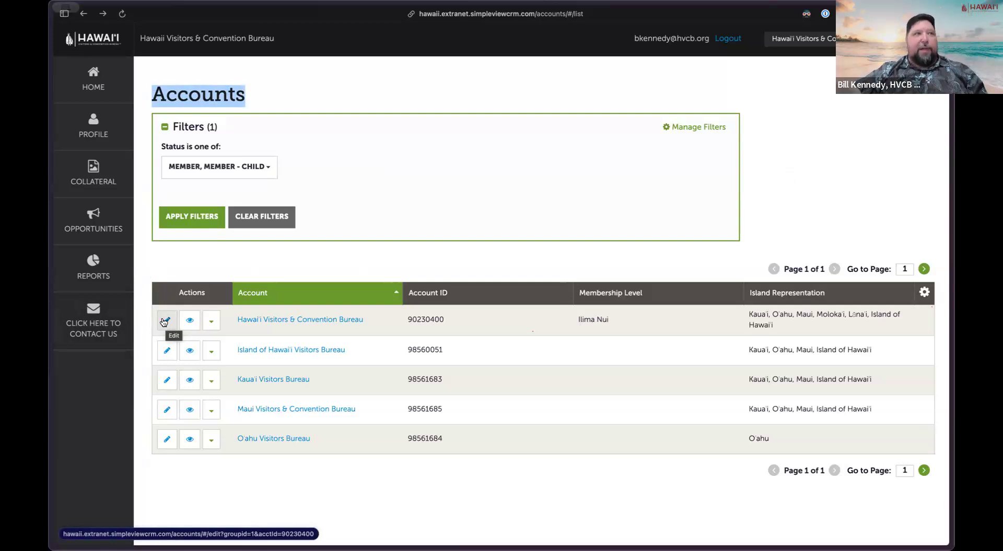
left_click(139, 334)
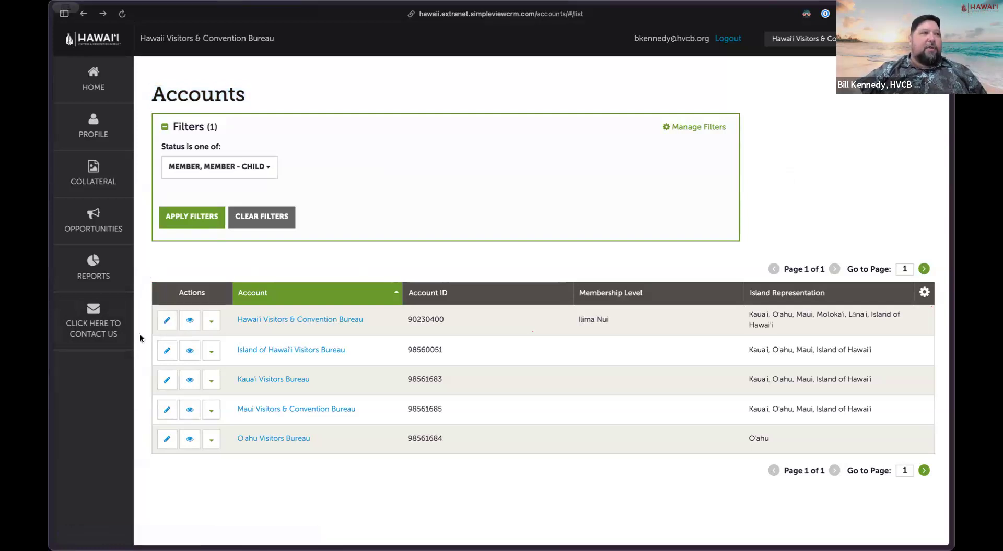
left_click(212, 323)
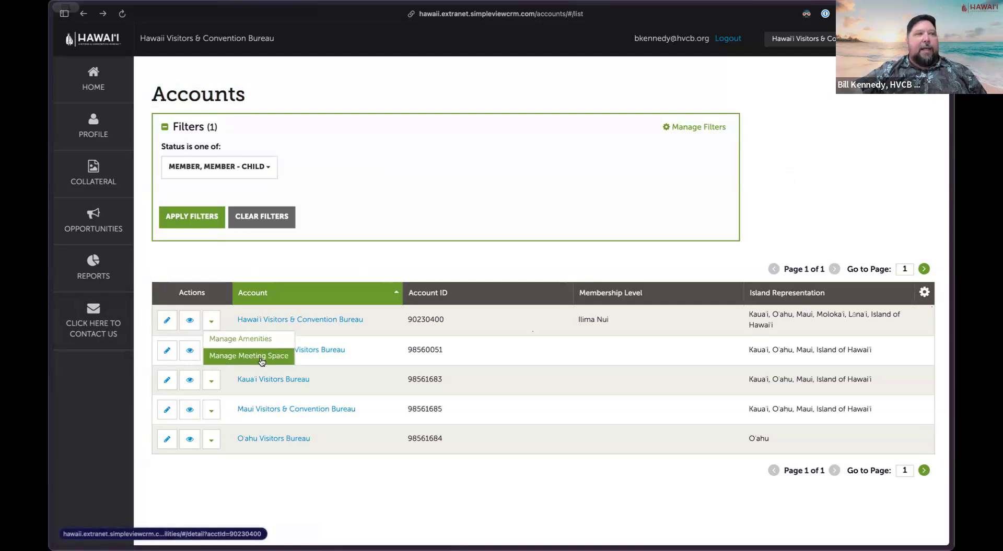
left_click(218, 356)
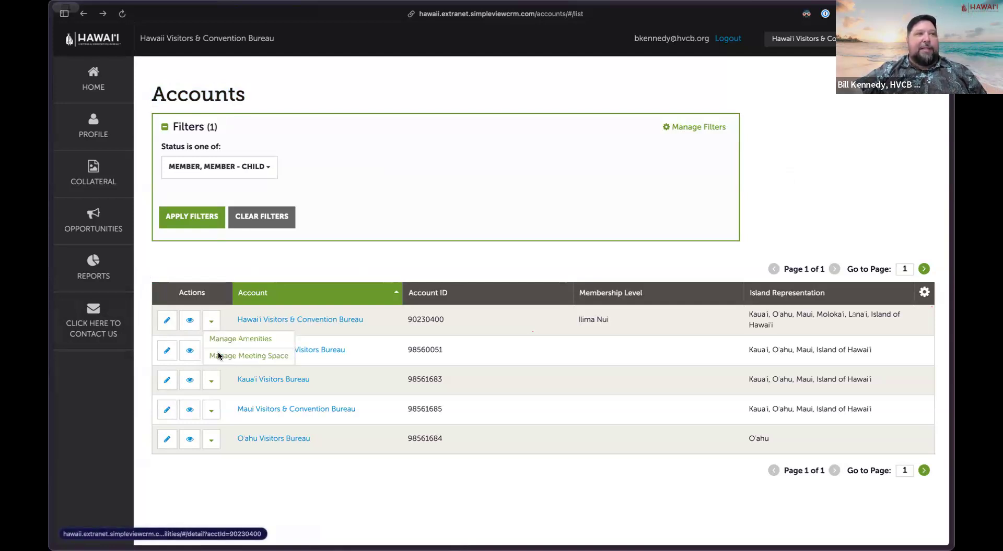
left_click(268, 343)
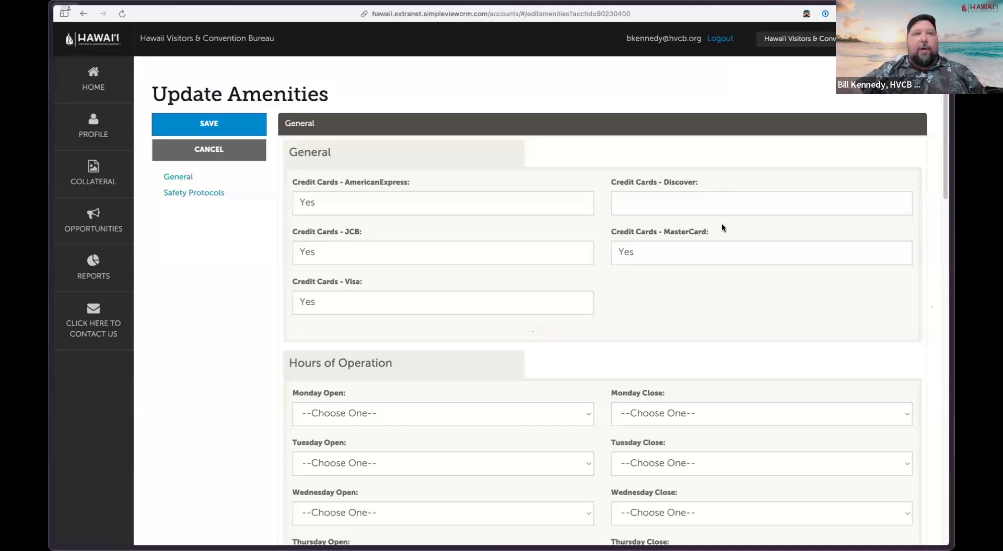
Step: Look through the credit card, Hours of Operation, Safety Protocols and Personal Protection amenities, and return to the General section
scroll(832, 279, "down", 3)
scroll(657, 302, "down", 3)
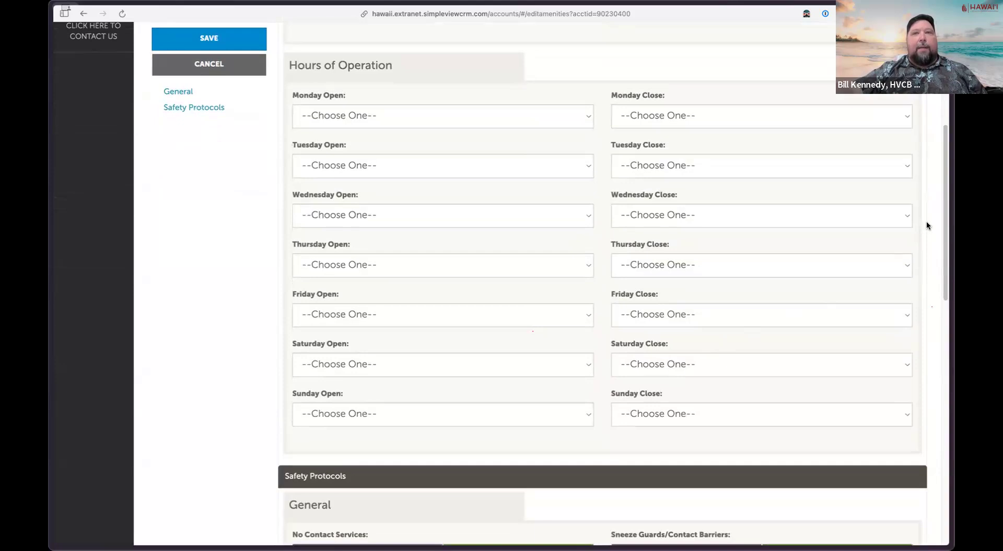
scroll(927, 225, "down", 6)
scroll(482, 336, "down", 2)
scroll(500, 352, "down", 2)
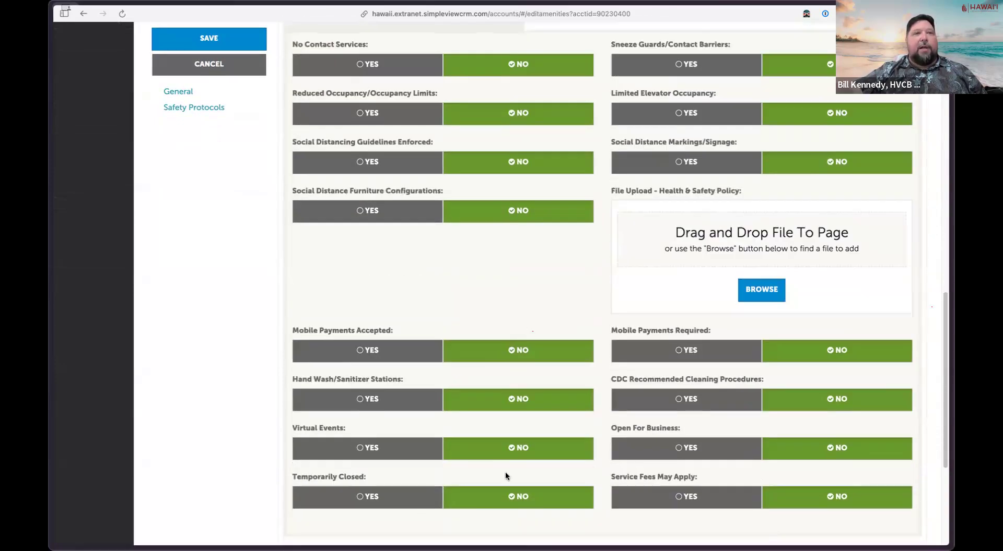
scroll(501, 314, "down", 2)
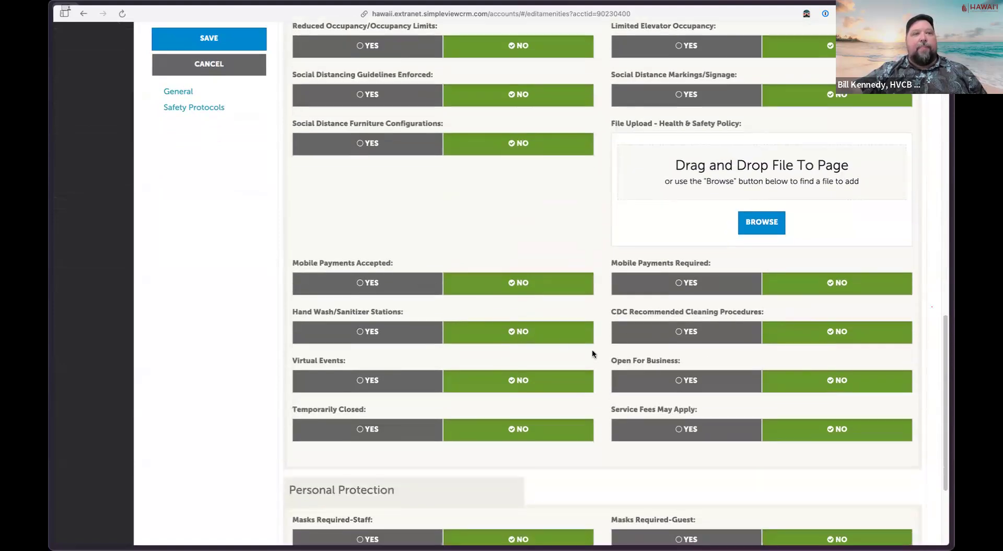
scroll(591, 352, "down", 3)
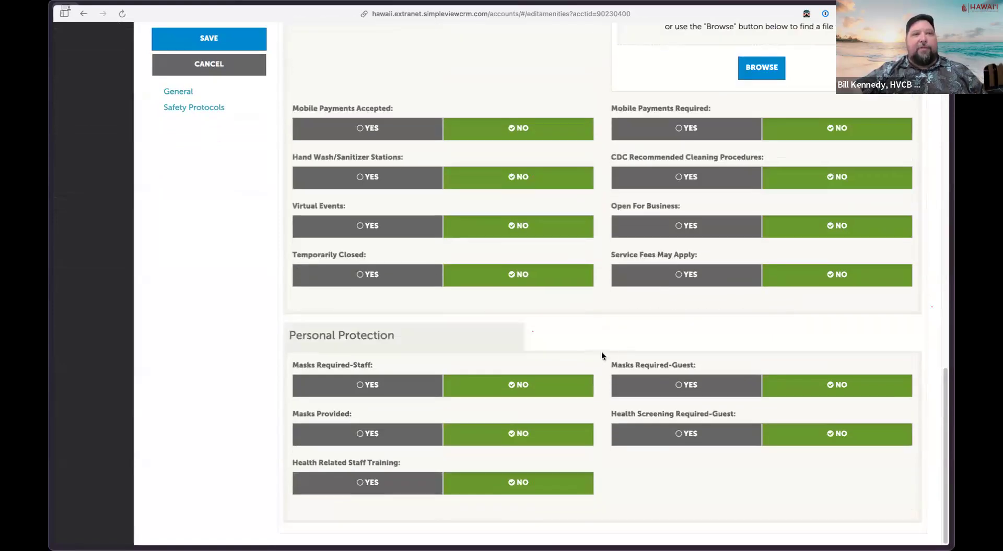
scroll(612, 356, "up", 1)
scroll(612, 357, "up", 17)
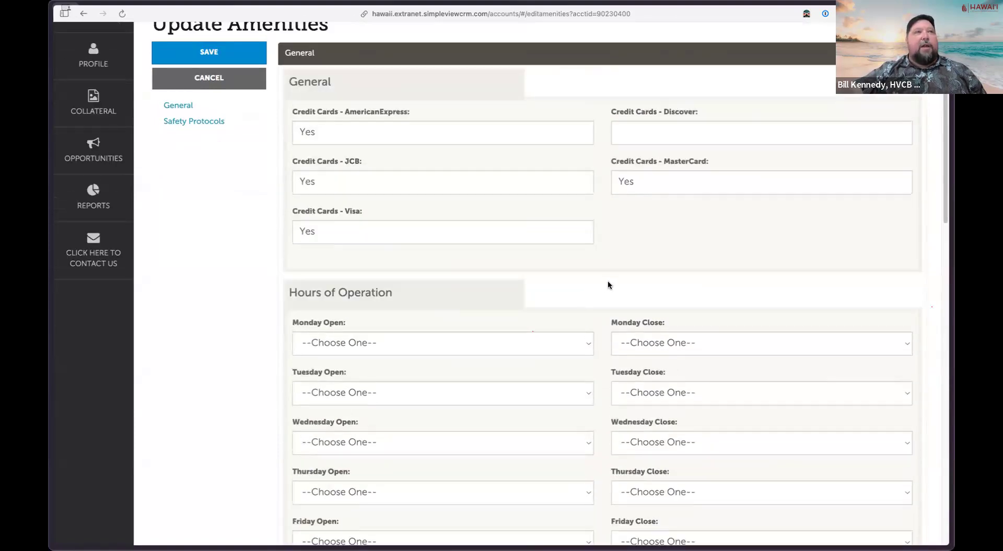
scroll(608, 285, "up", 2)
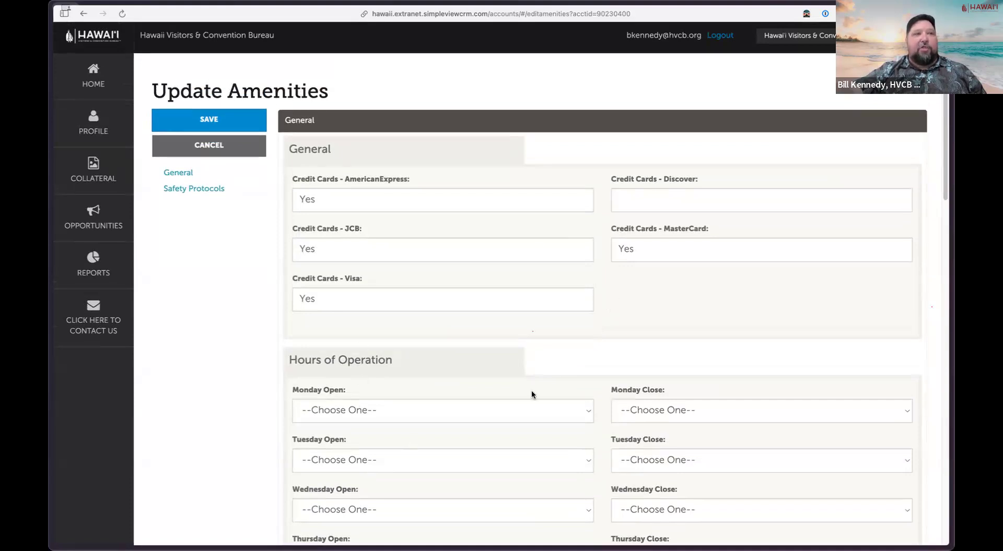
Step: Go over the amenities form once more from Hours of Operation to Personal Protection, and leave it without saving
scroll(529, 393, "down", 7)
scroll(525, 400, "down", 10)
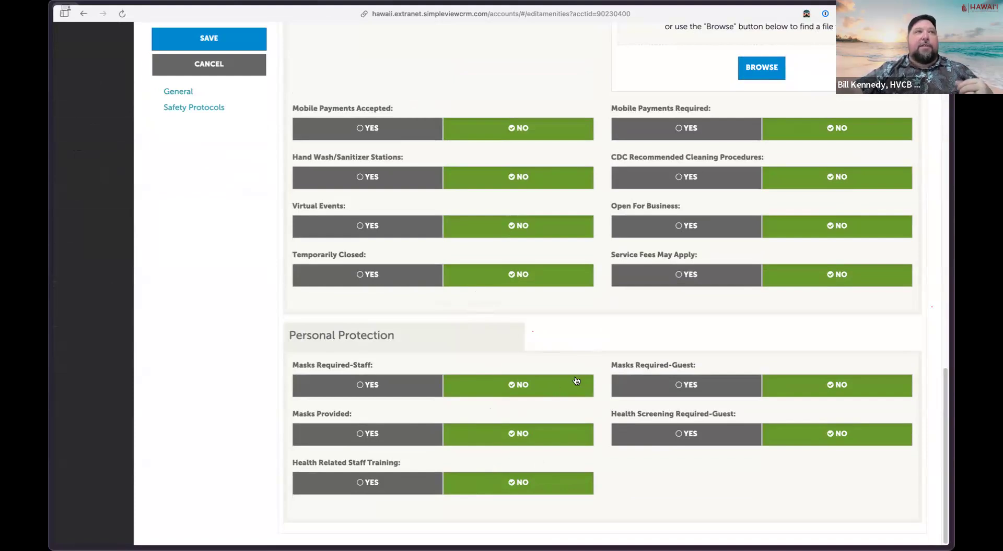
scroll(550, 360, "up", 9)
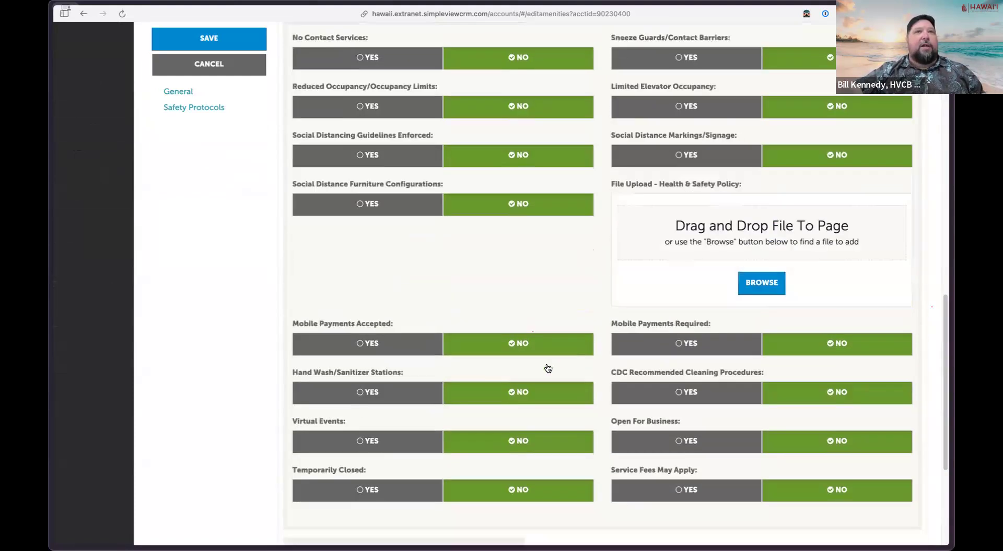
scroll(546, 367, "up", 9)
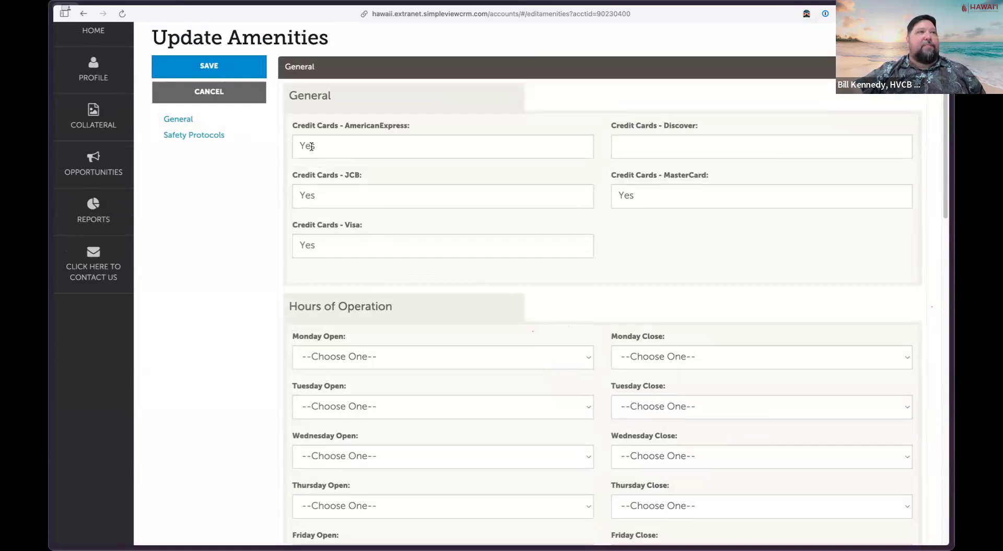
left_click(218, 96)
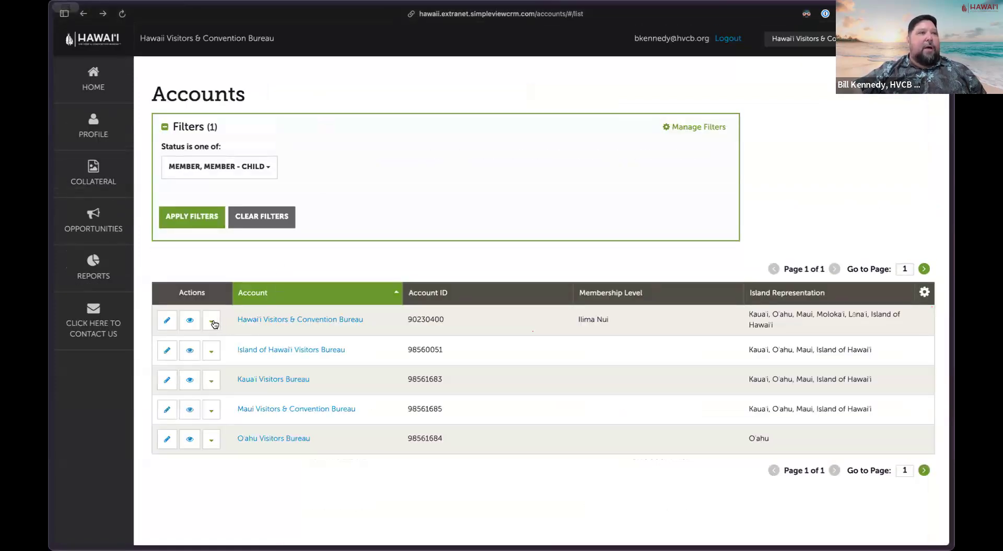
Step: Open the meeting space of the Hawaiʻi Visitors & Convention Bureau account and look through its Standard Amenities and Meeting Planners Guide property information
left_click(211, 322)
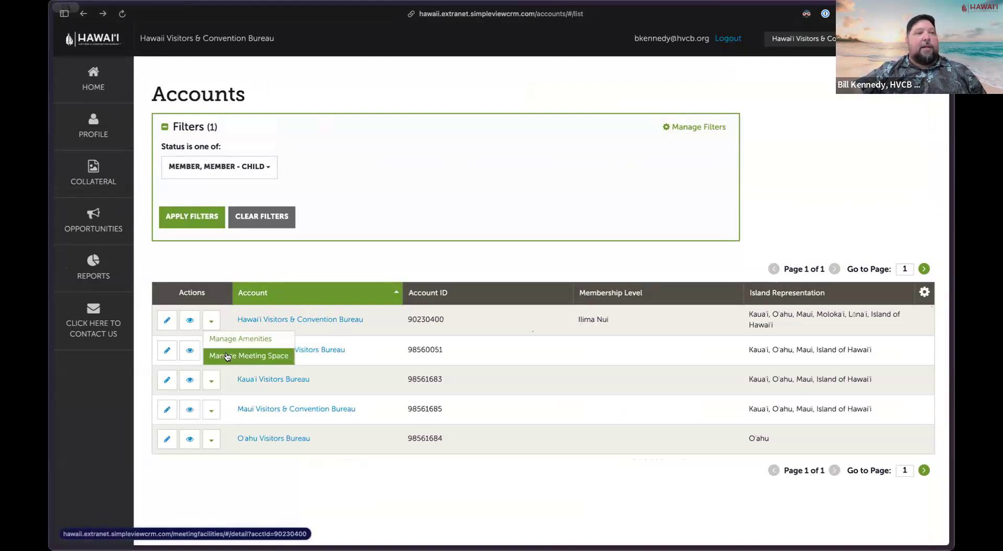
left_click(268, 357)
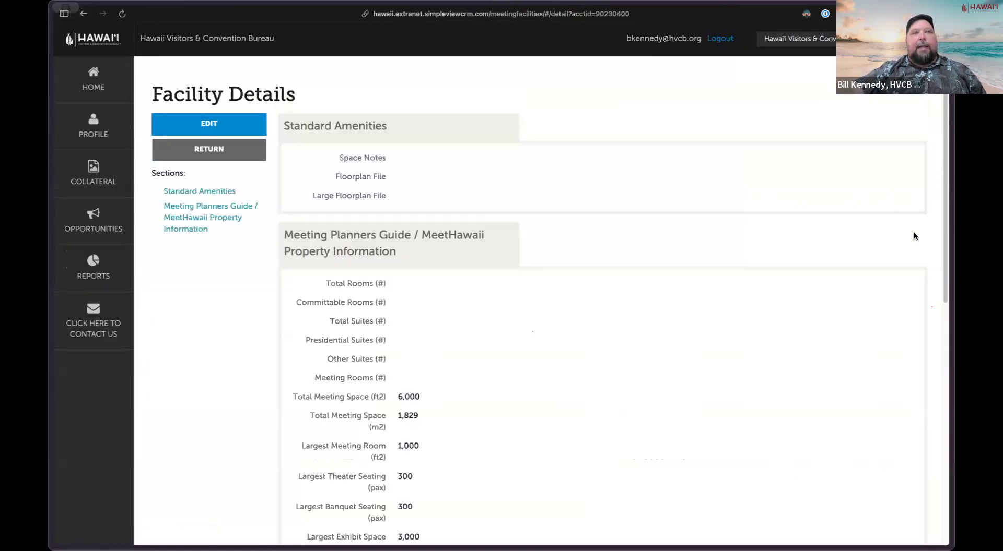
scroll(935, 195, "down", 5)
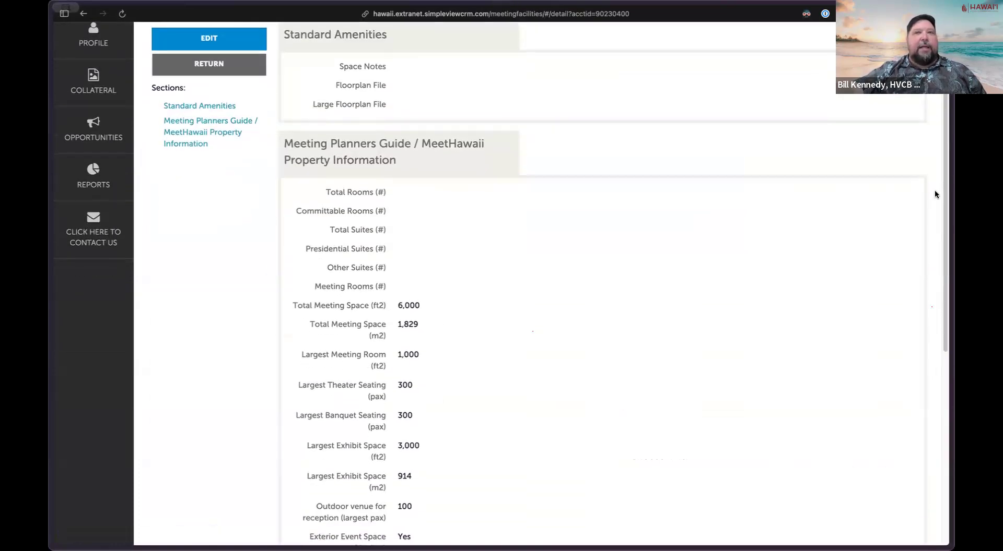
scroll(934, 196, "down", 1)
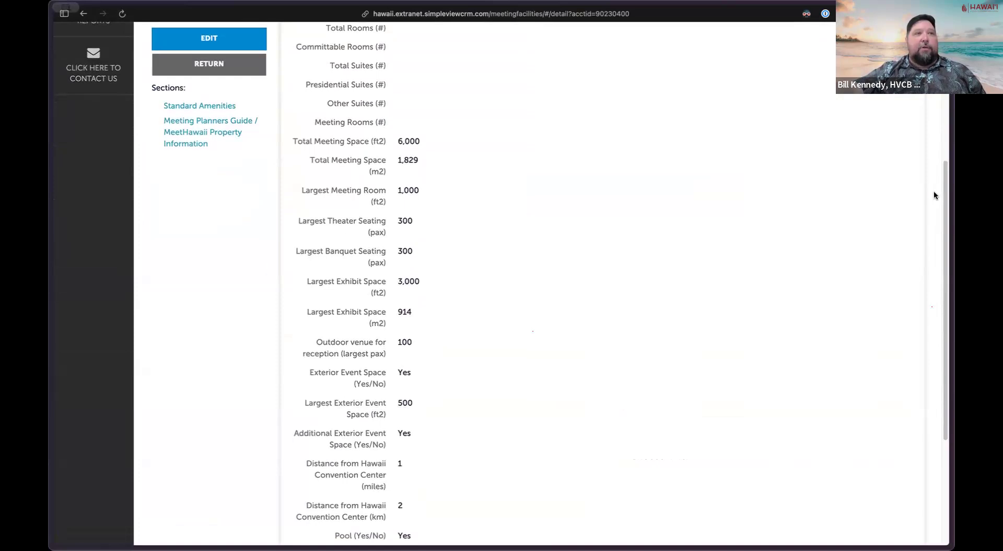
scroll(935, 196, "down", 2)
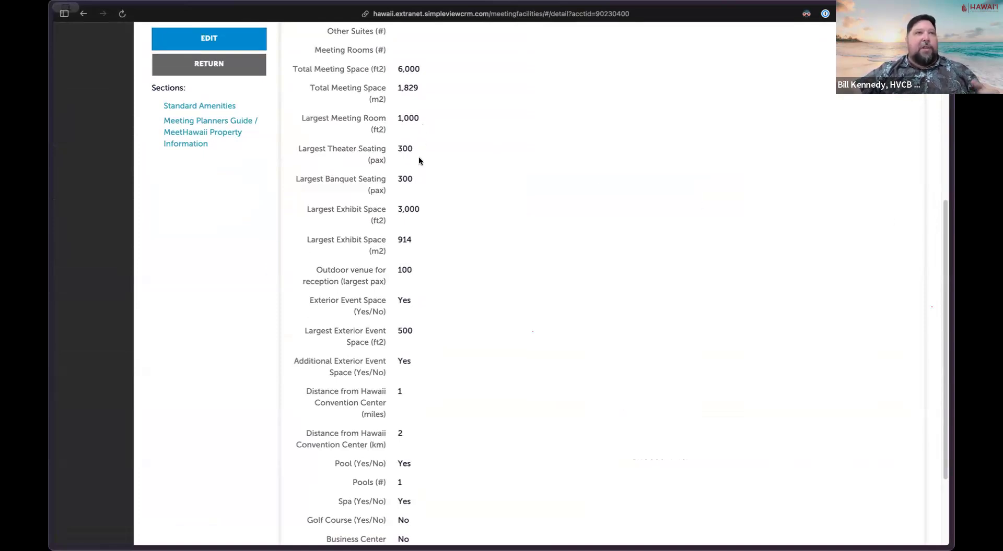
scroll(467, 291, "down", 1)
scroll(468, 288, "down", 4)
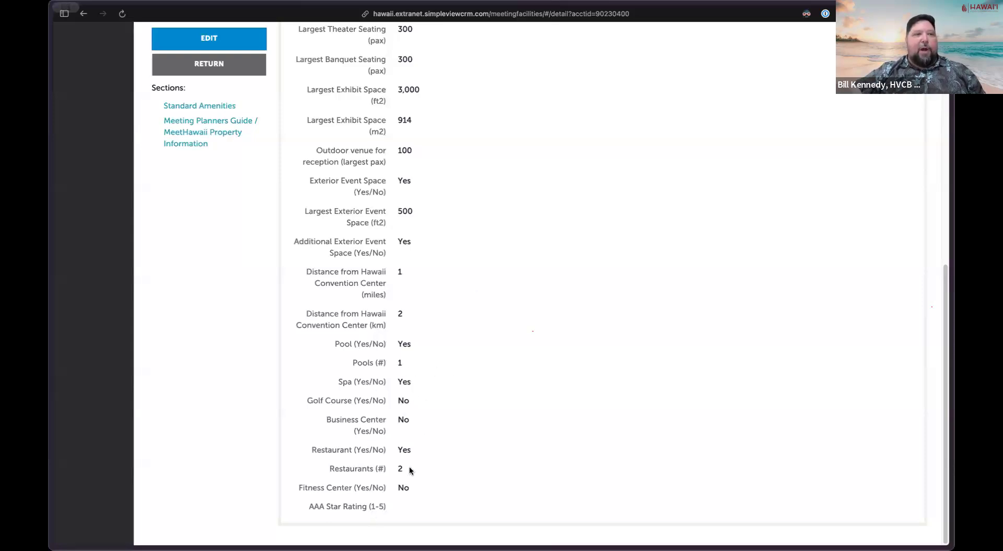
scroll(506, 276, "up", 15)
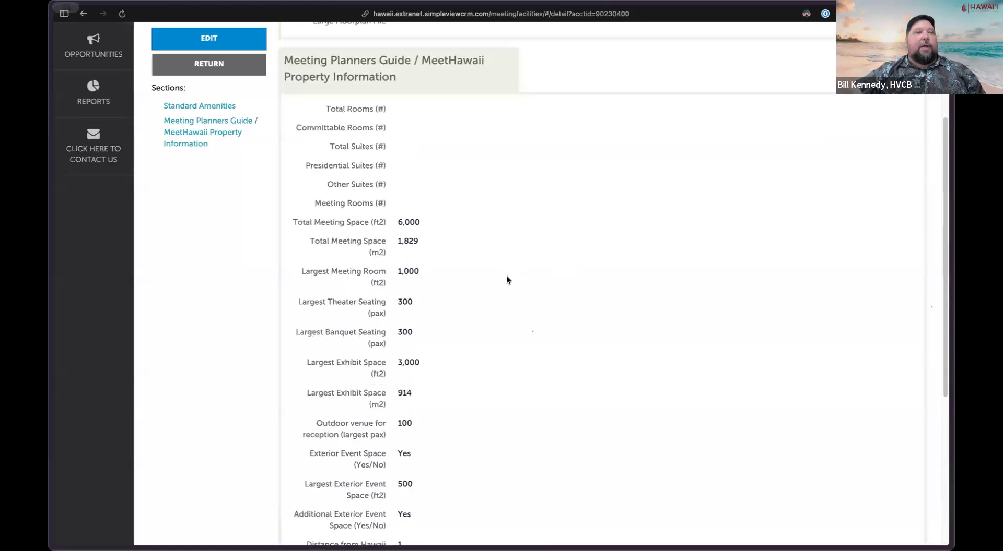
scroll(505, 277, "up", 2)
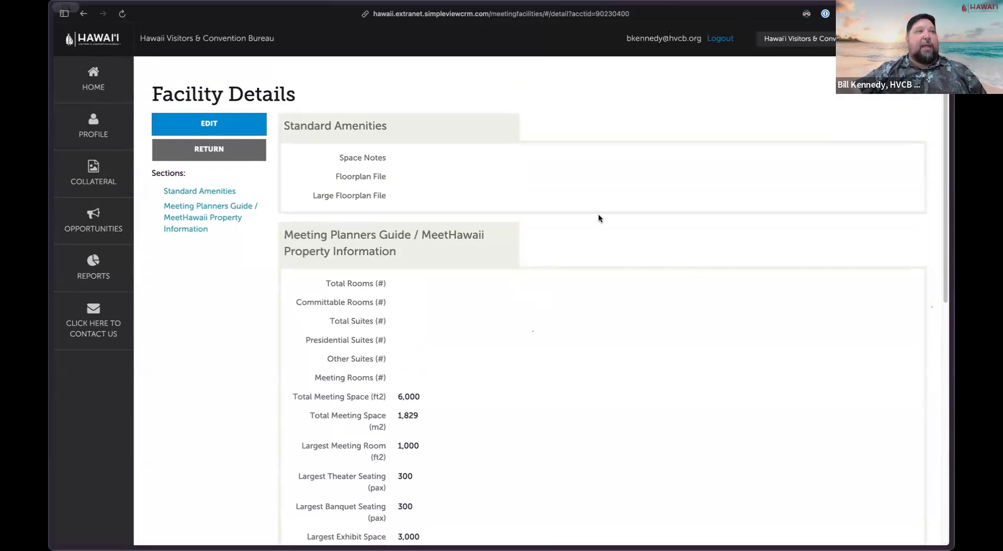
Step: Leave the facility details, return to the Accounts list and show the additional actions for the Hawaiʻi Visitors & Convention Bureau account
left_click(219, 152)
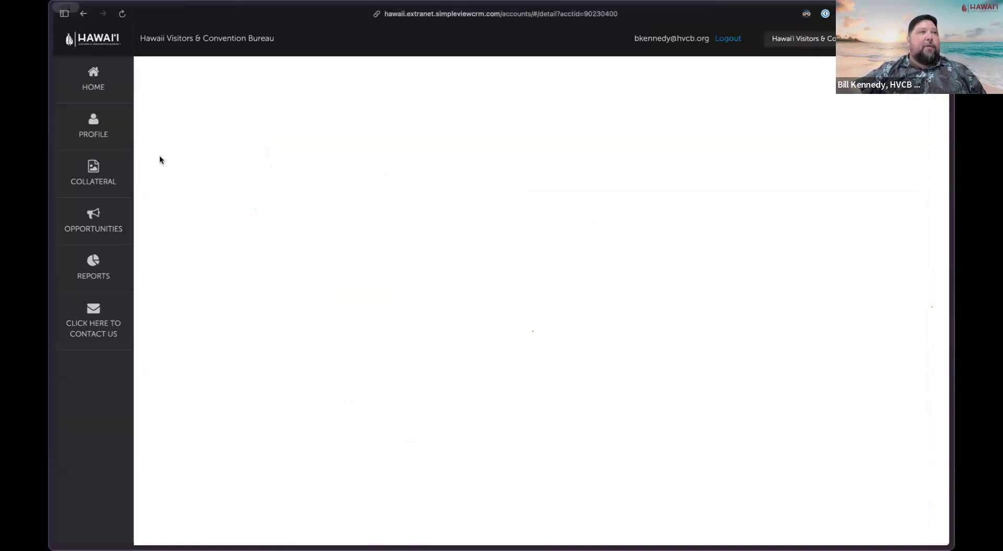
left_click(93, 126)
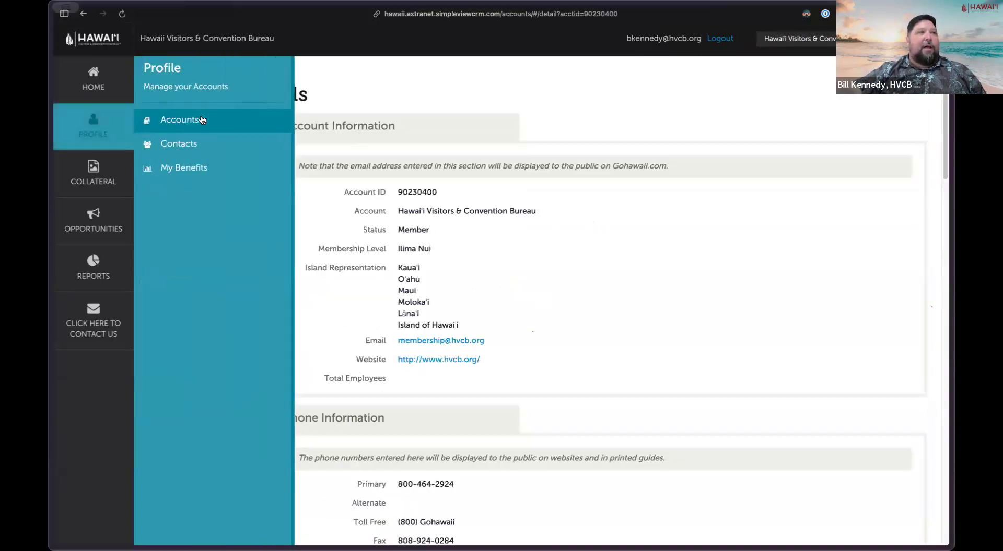
left_click(209, 123)
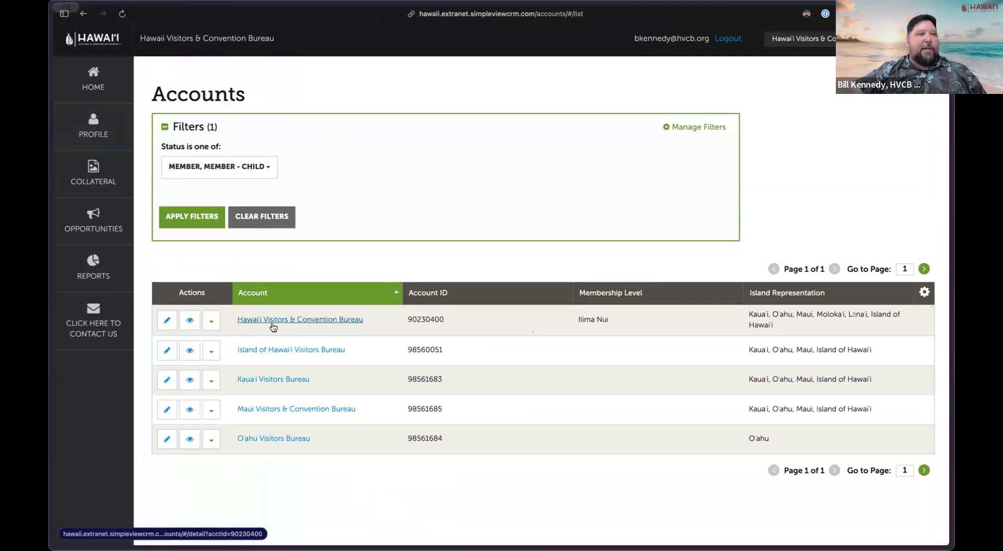
left_click(215, 327)
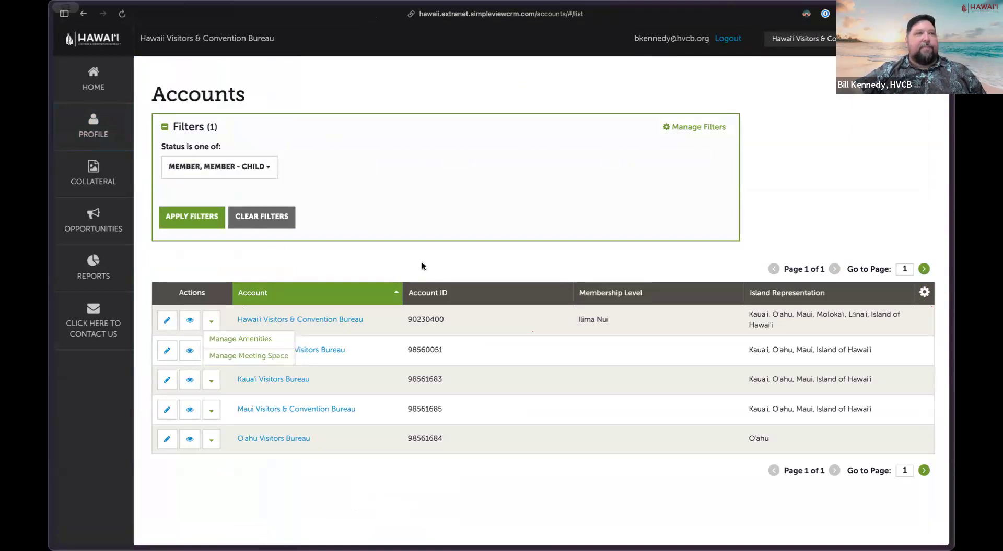
Step: Go to the Contacts list and open the Senior Manager, Membership Services & Operations contact for editing
left_click(87, 126)
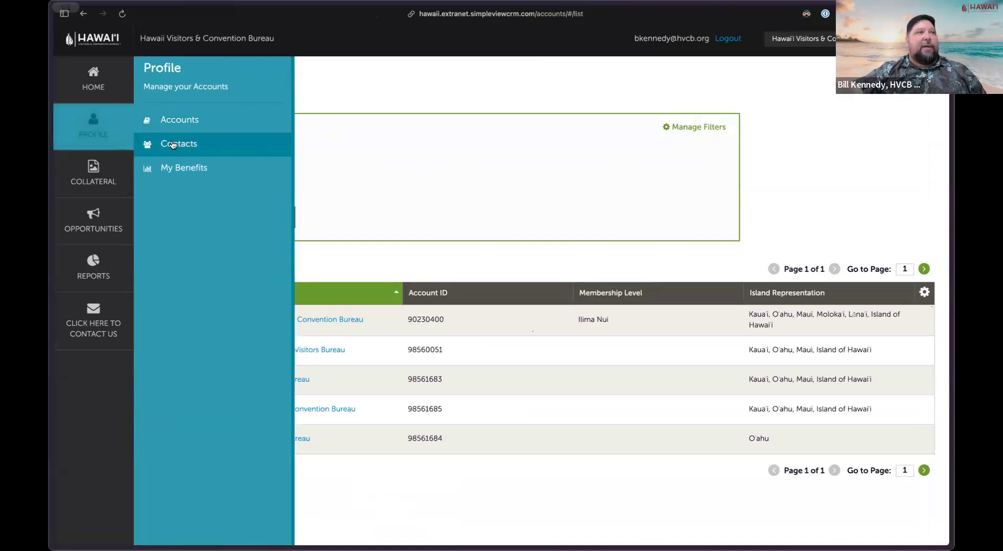
left_click(243, 146)
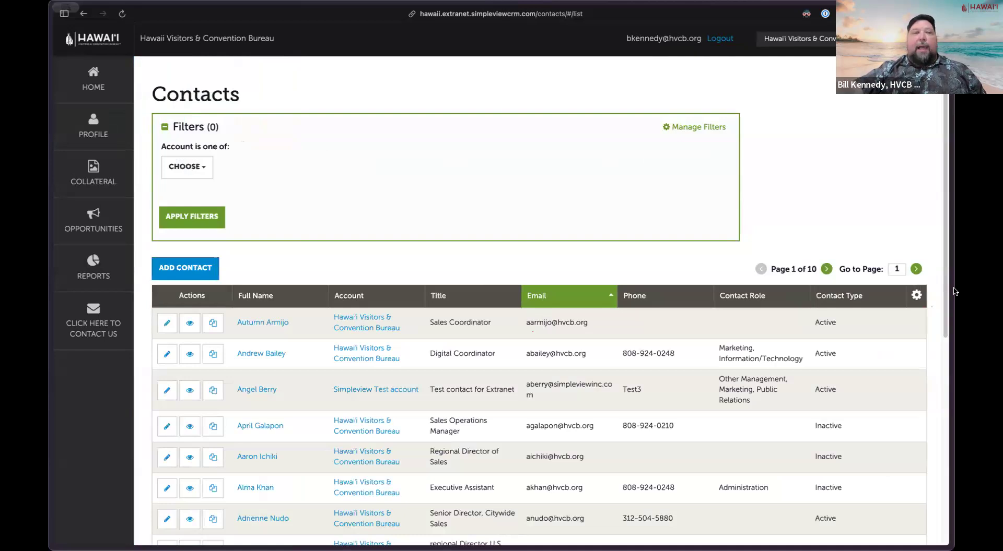
scroll(930, 196, "down", 4)
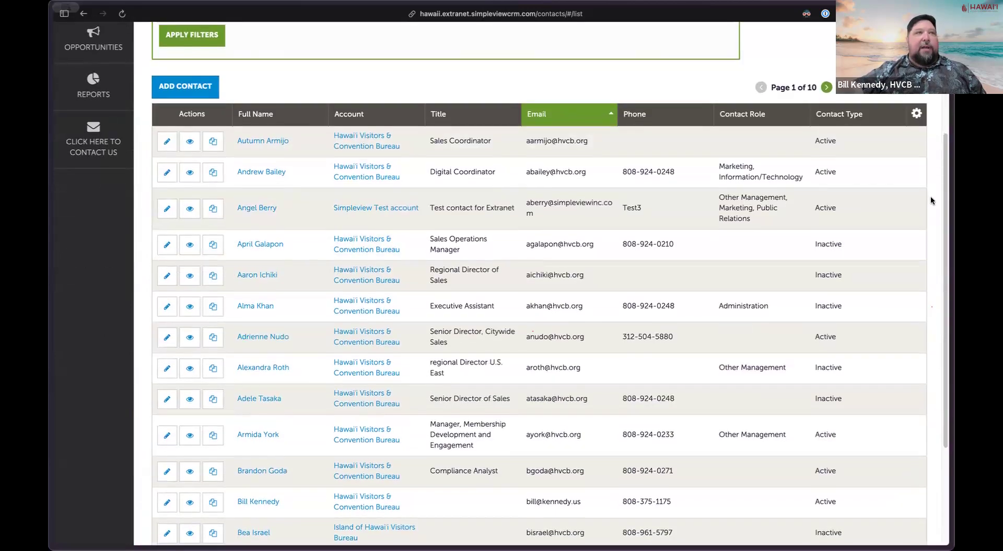
scroll(932, 201, "up", 1)
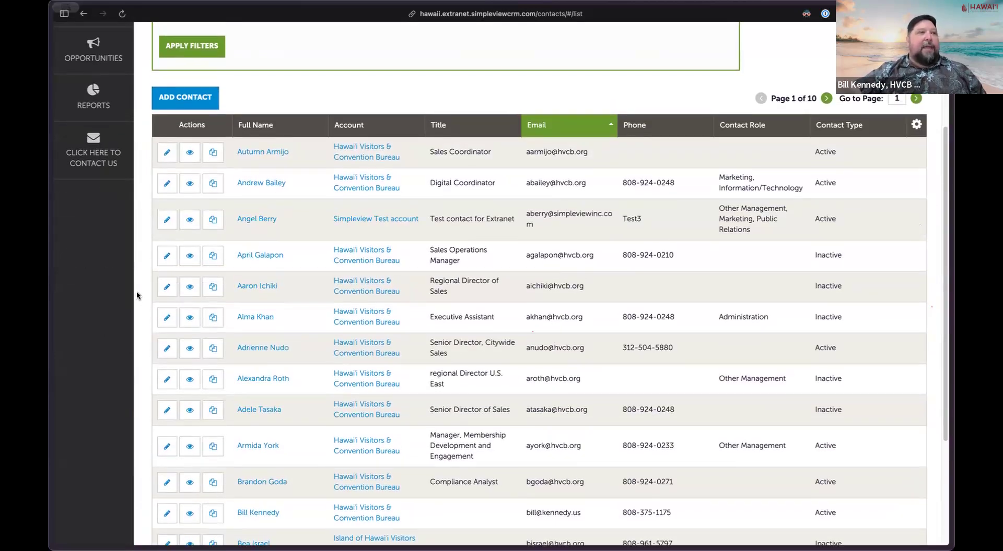
scroll(140, 306, "down", 3)
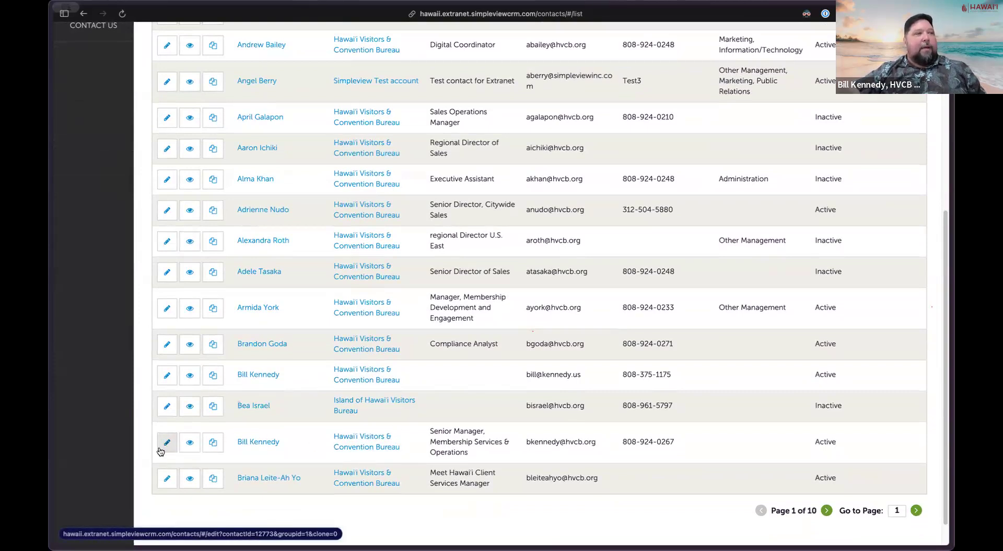
left_click(167, 443)
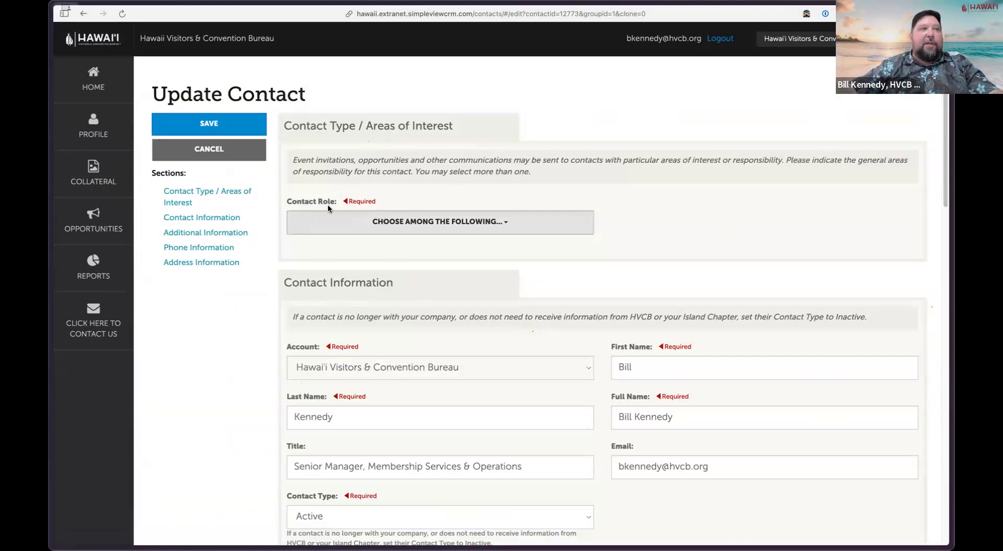
Step: Select Marketing, Sales - Leisure, Sales - Groups, Public Relations and Advertising as the contact's roles
left_click(533, 223)
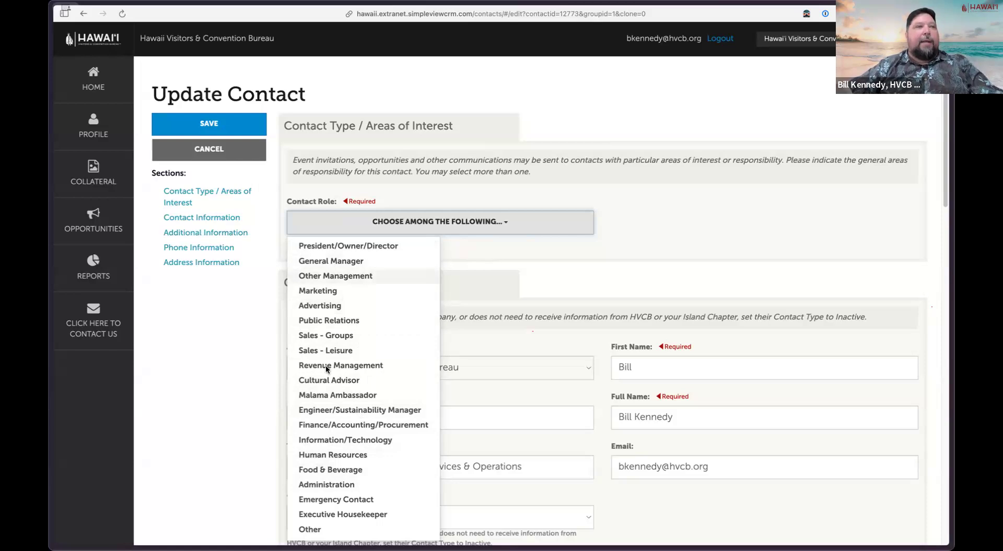
left_click(334, 291)
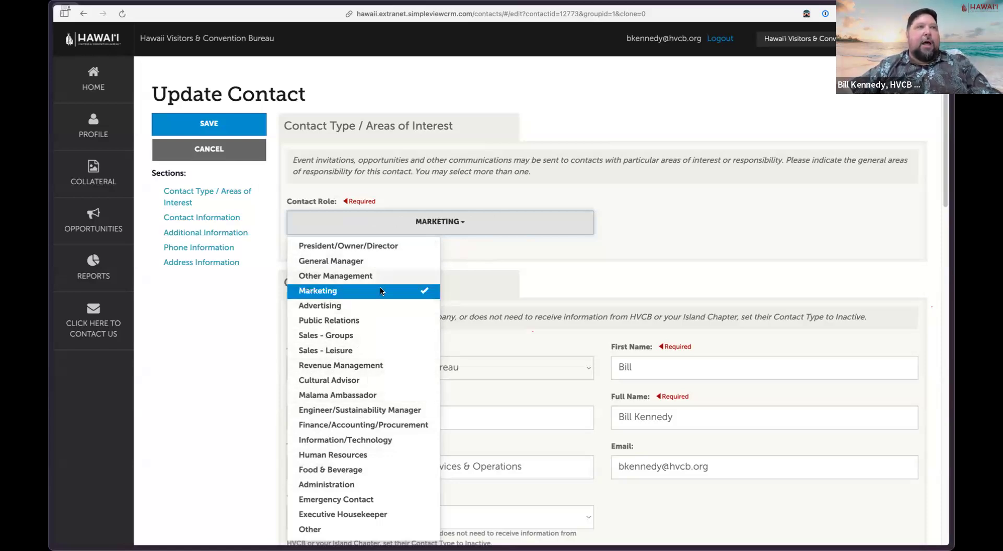
left_click(337, 350)
left_click(347, 336)
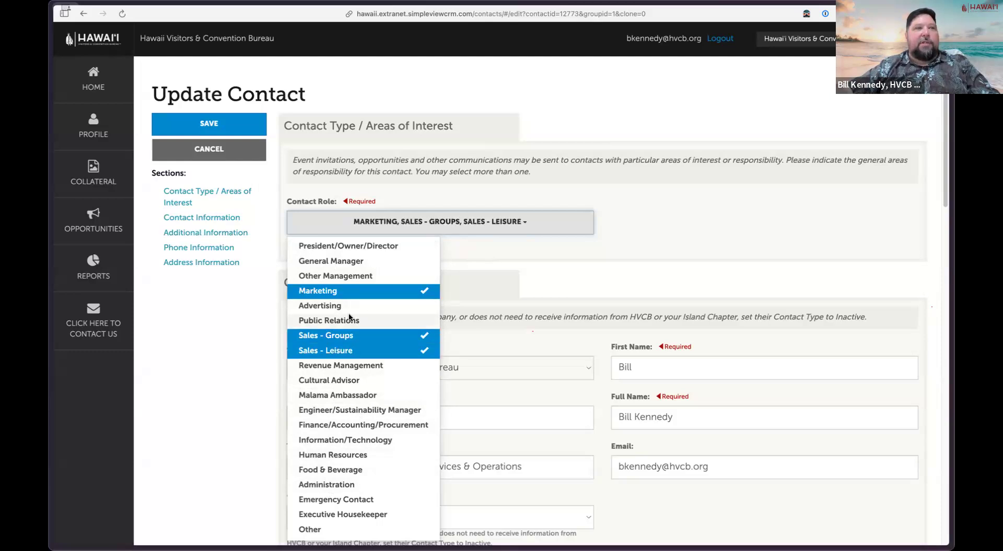
left_click(349, 320)
left_click(342, 308)
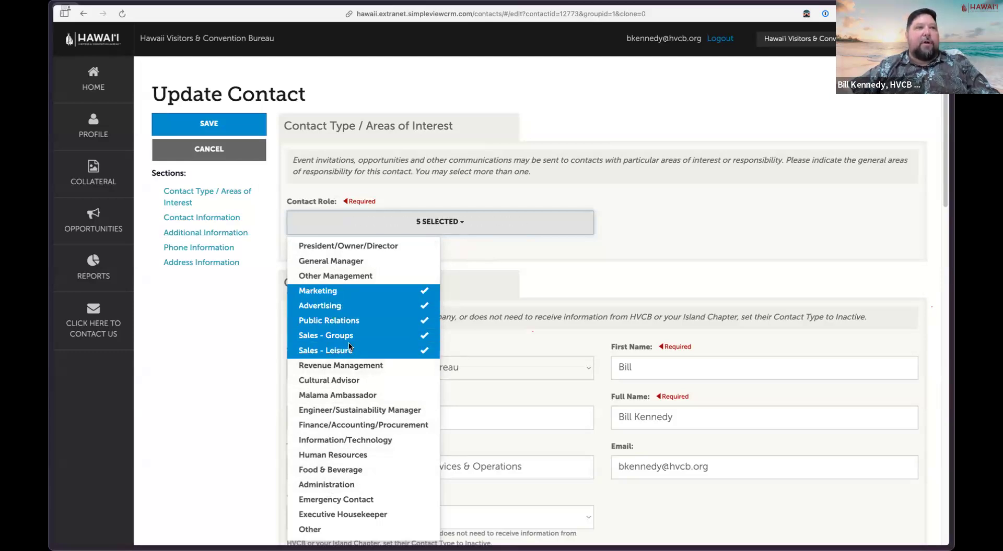
Step: Deselect all five chosen contact roles and close the role choices
left_click(351, 350)
left_click(349, 335)
left_click(347, 321)
left_click(327, 306)
left_click(326, 293)
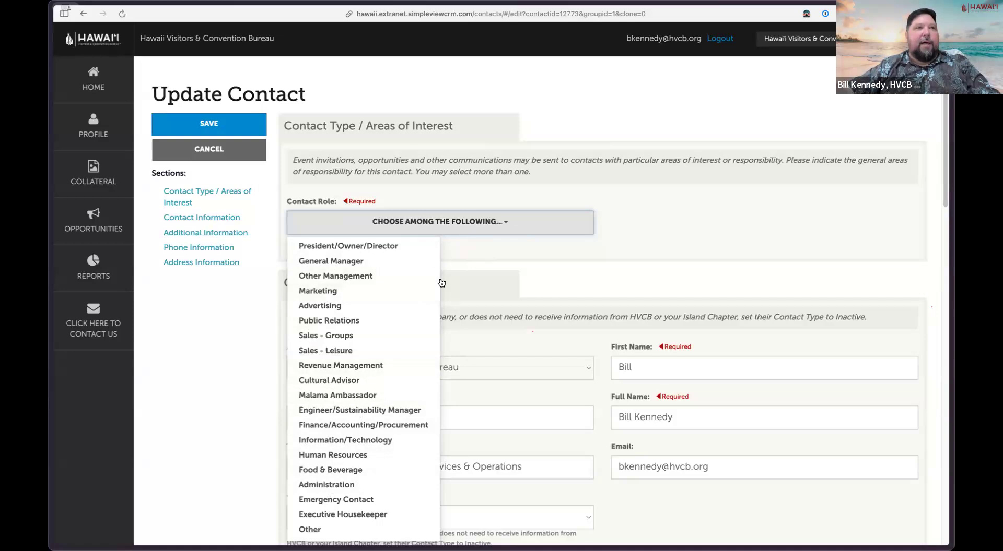
left_click(658, 265)
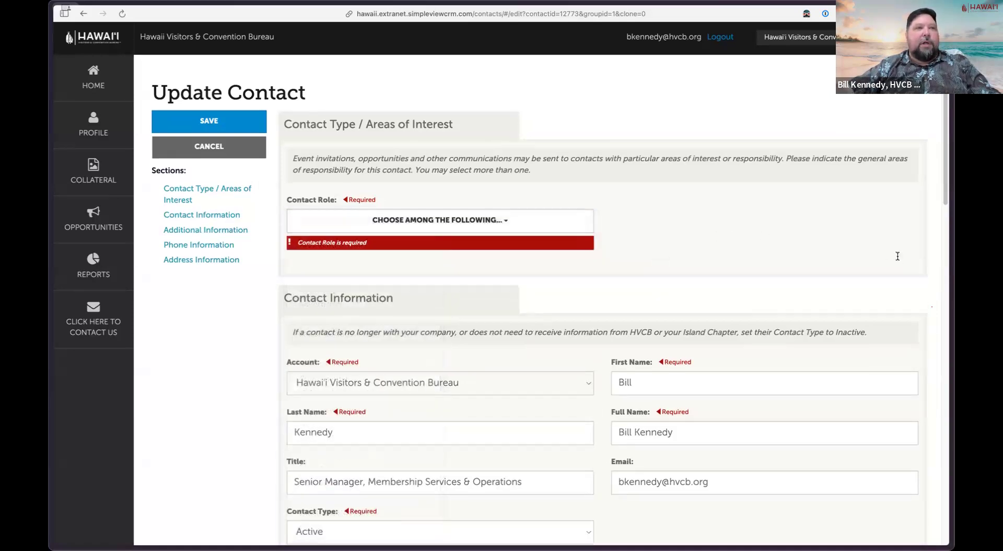
Step: Review the Contact Information and Additional Information sections, and leave the contact form without saving
scroll(821, 266, "down", 3)
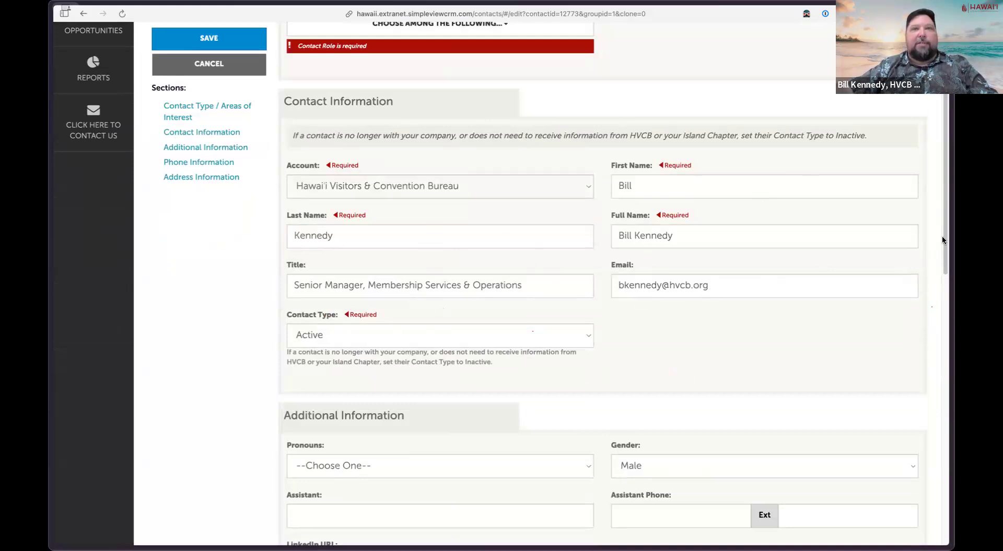
scroll(944, 199, "down", 5)
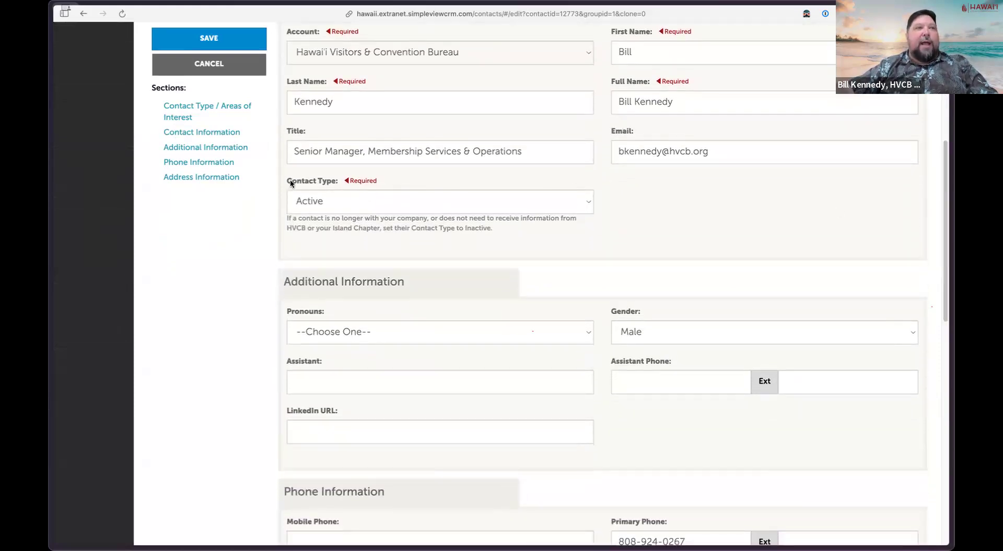
left_click(214, 64)
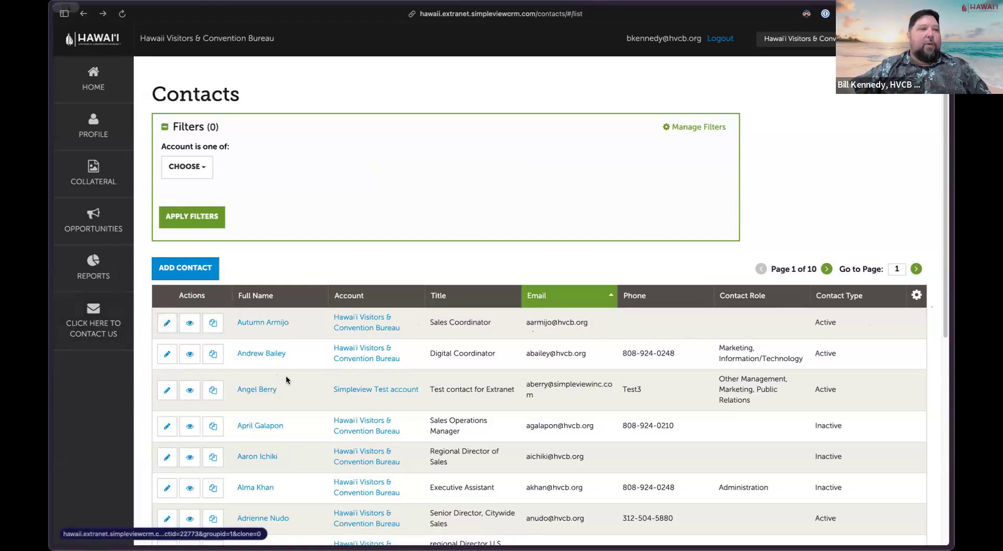
Step: Reopen the Senior Manager, Membership Services & Operations contact for editing and set its Contact Type to Inactive
scroll(193, 353, "down", 7)
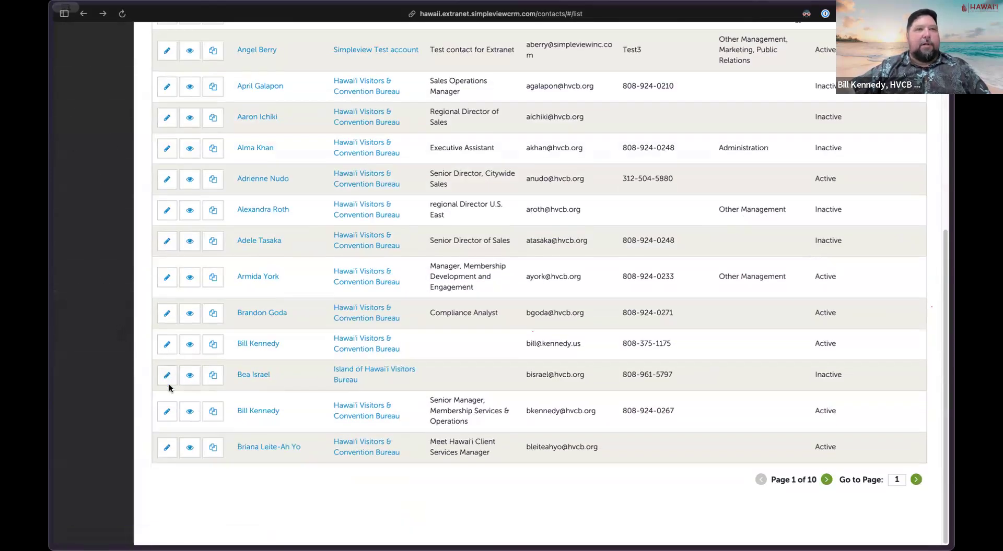
left_click(166, 411)
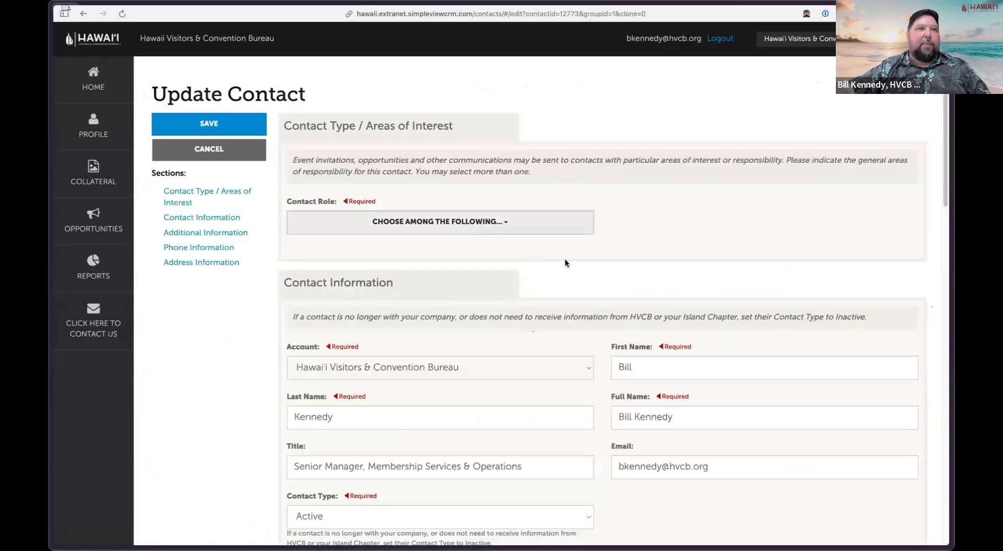
scroll(587, 266, "down", 3)
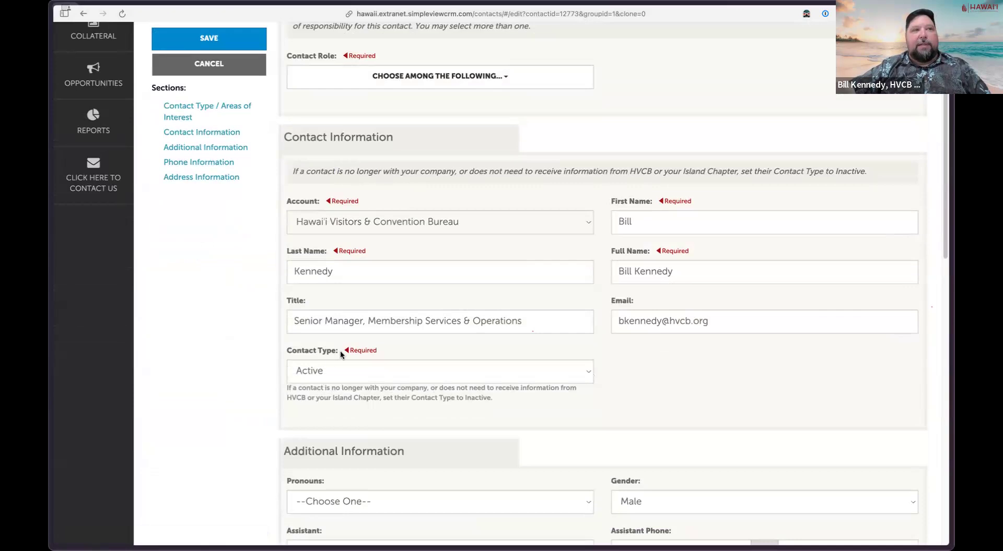
left_click(587, 372)
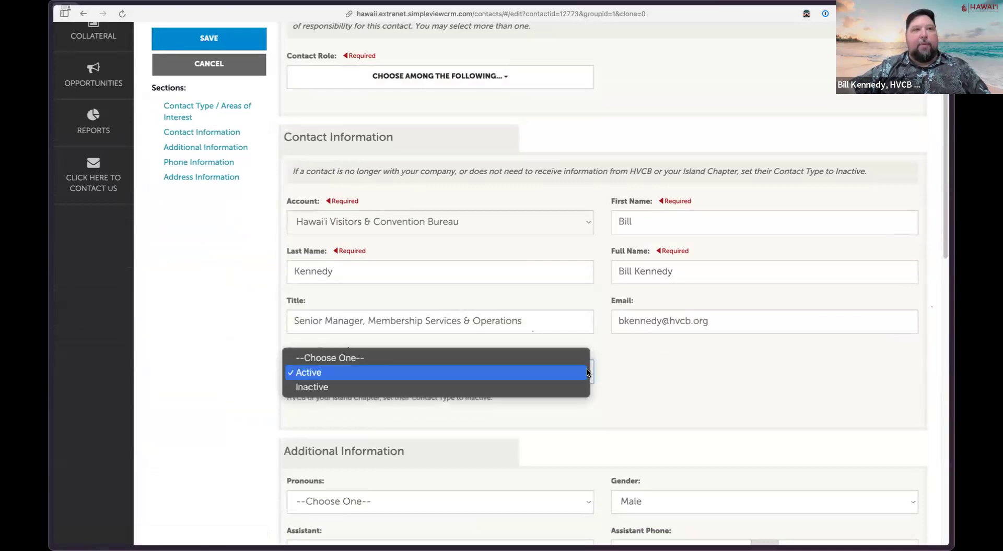
left_click(461, 387)
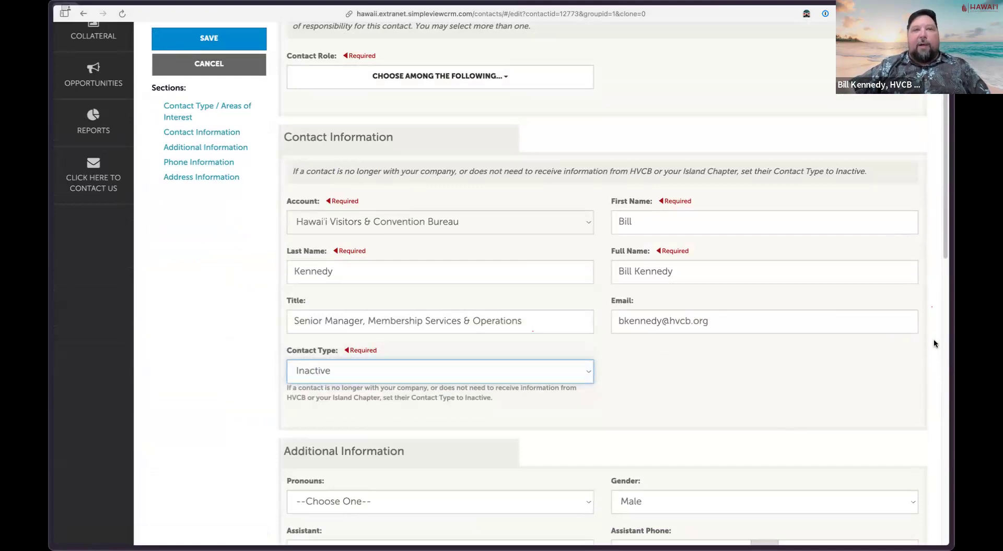
Step: Look through the contact's Additional Information and Phone Information sections down to Address Information
scroll(933, 345, "down", 3)
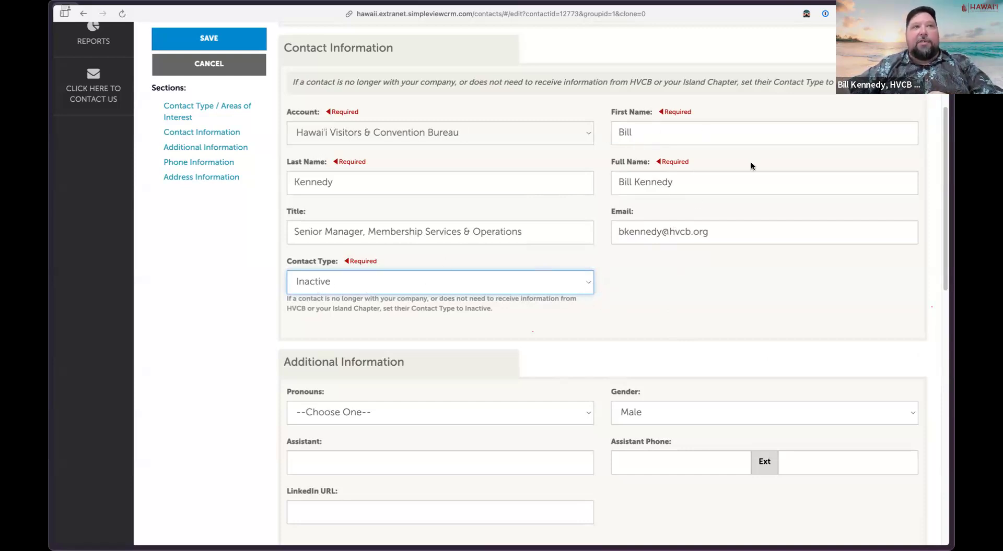
scroll(931, 217, "down", 1)
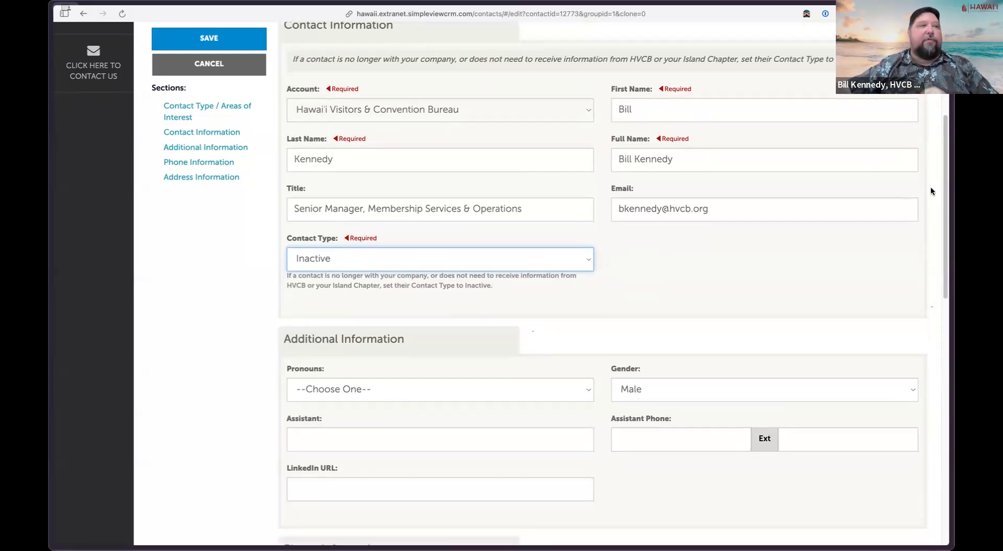
scroll(929, 187, "down", 3)
scroll(929, 192, "down", 4)
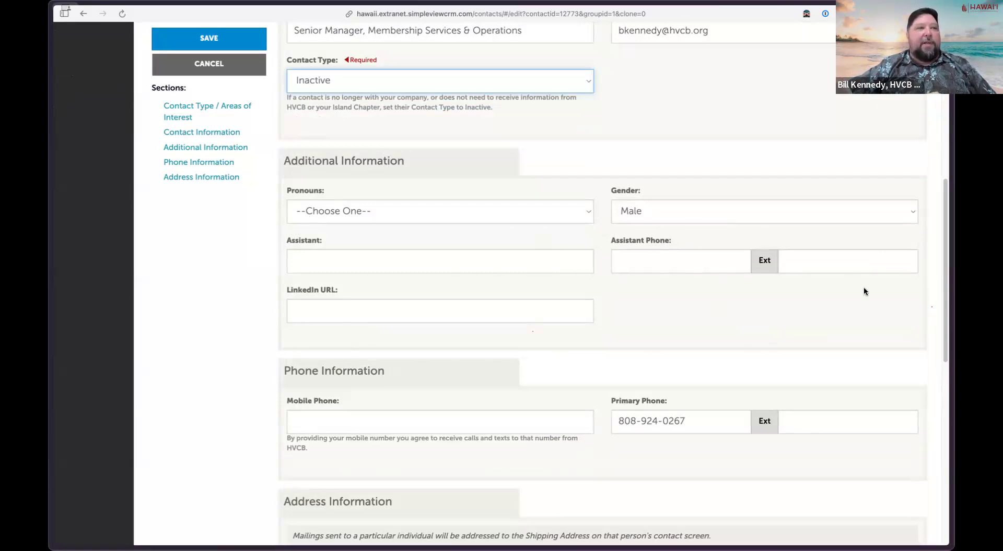
Step: Check the contact's Phone Information section and highlight the consent note about providing a mobile number
scroll(883, 319, "down", 3)
scroll(887, 327, "down", 2)
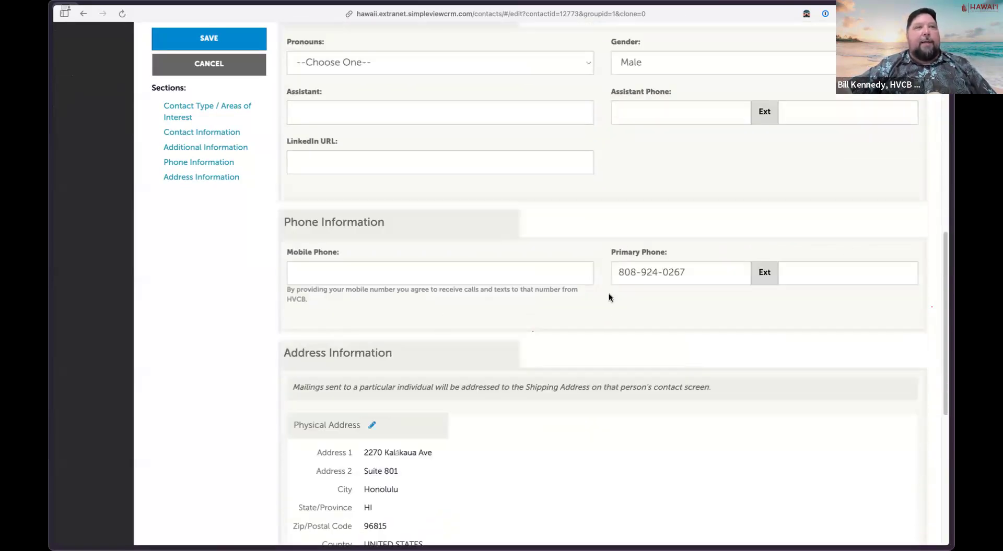
left_click(306, 271)
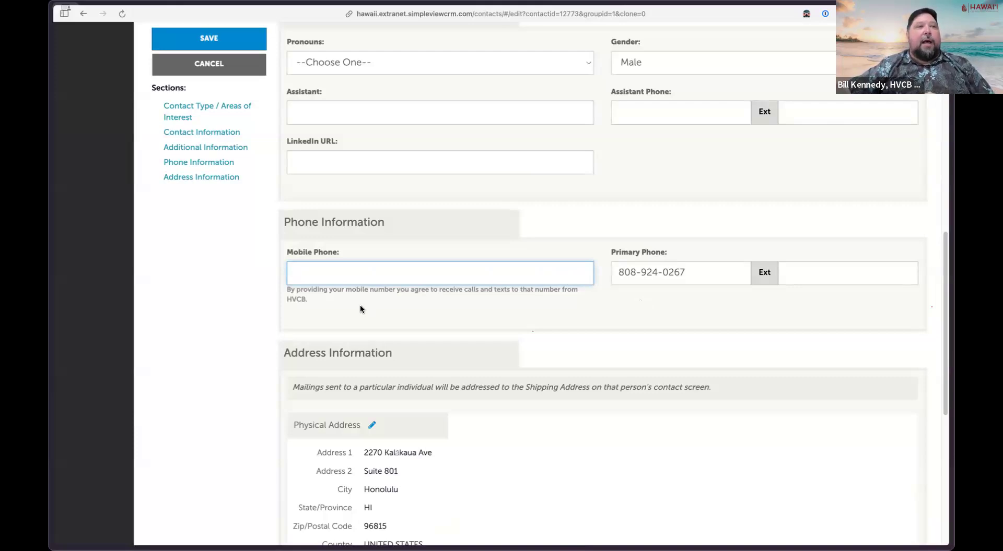
left_click_drag(307, 300, 286, 291)
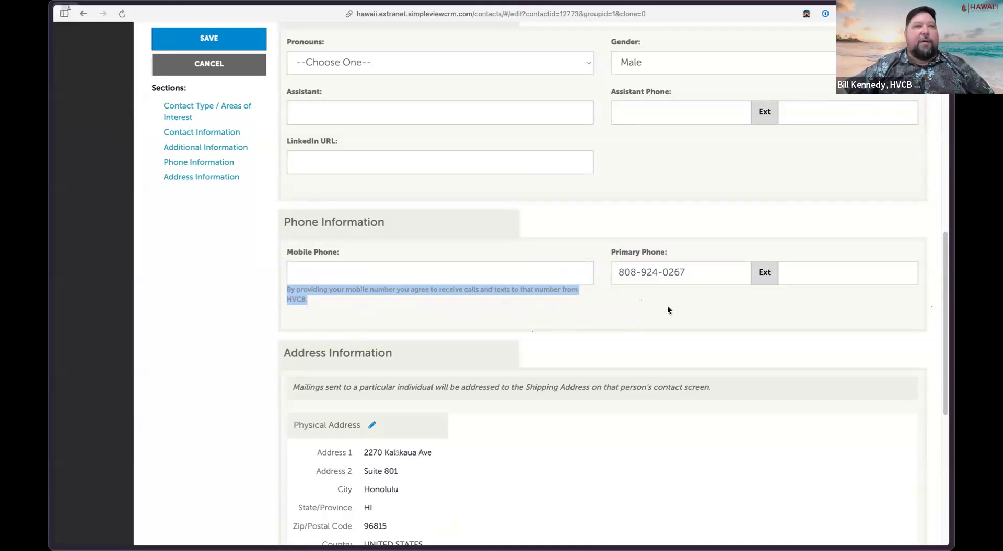
Step: Review the contact's physical, billing and shipping addresses, and leave the contact form without saving
scroll(772, 318, "down", 4)
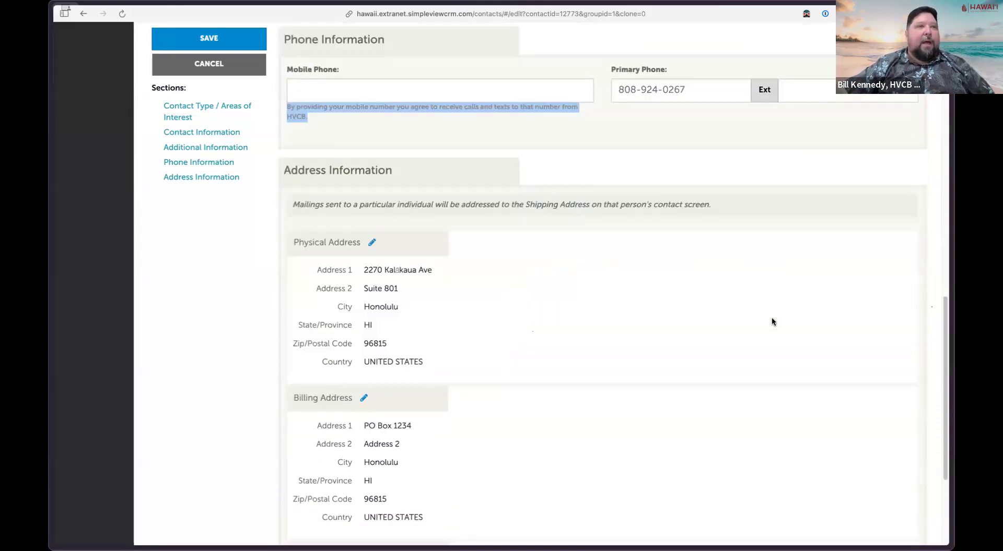
scroll(690, 306, "down", 1)
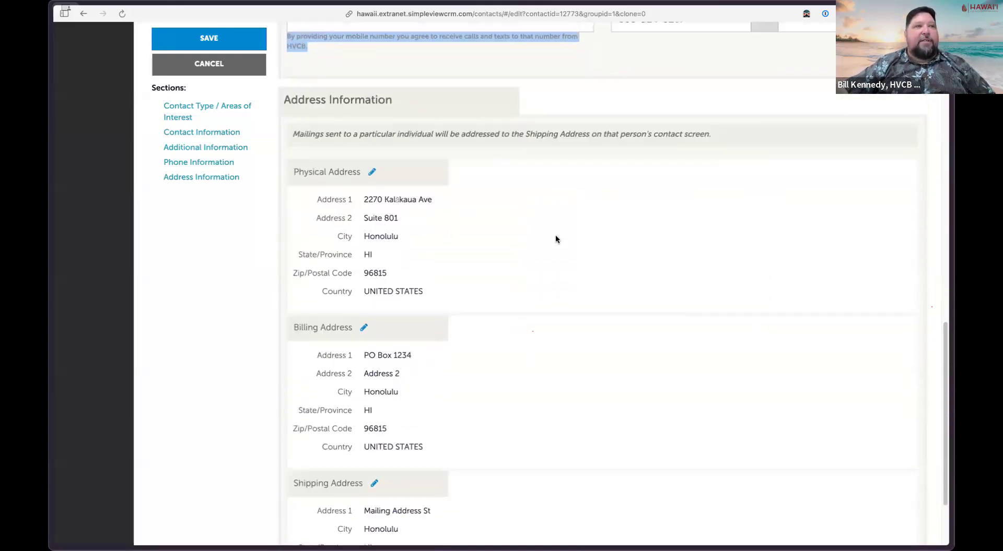
scroll(590, 256, "down", 2)
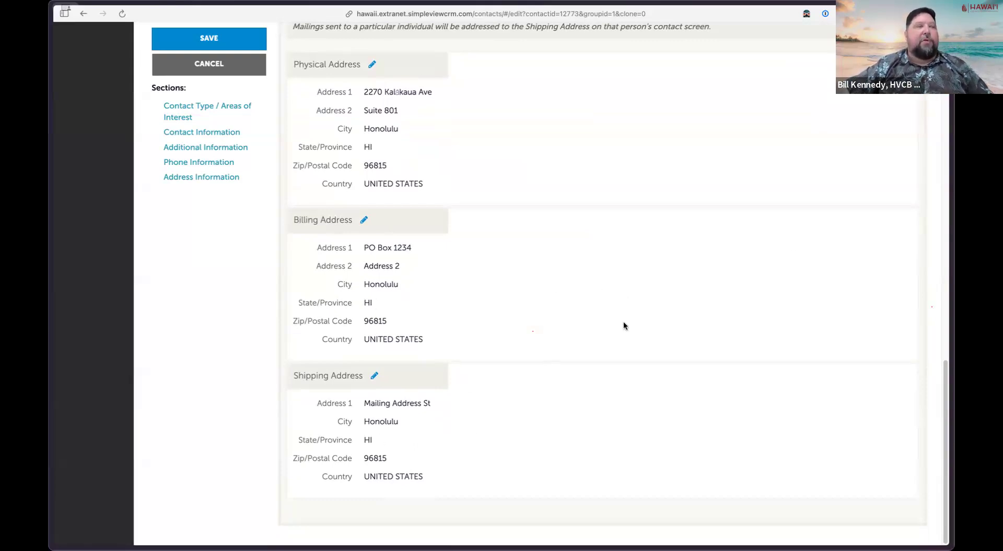
scroll(621, 327, "up", 1)
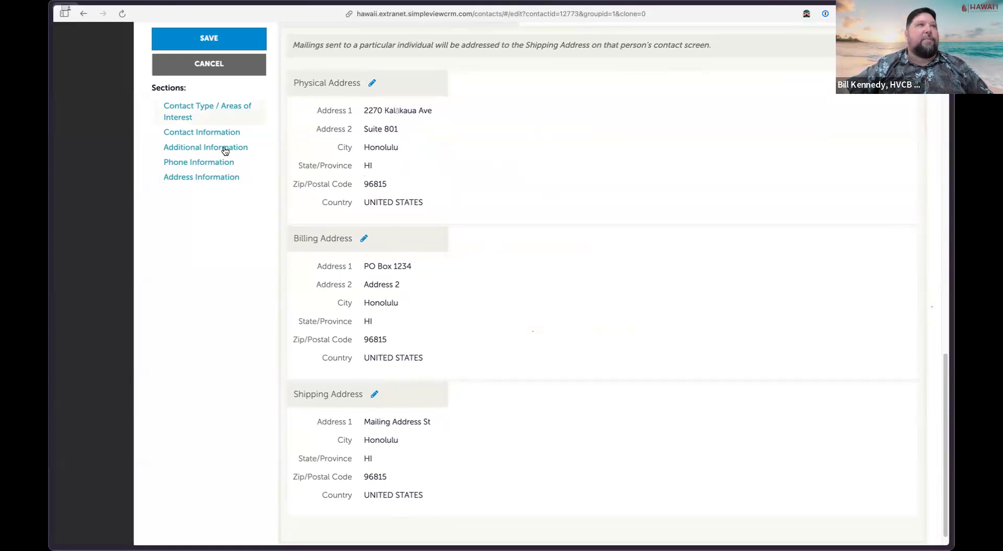
left_click(207, 64)
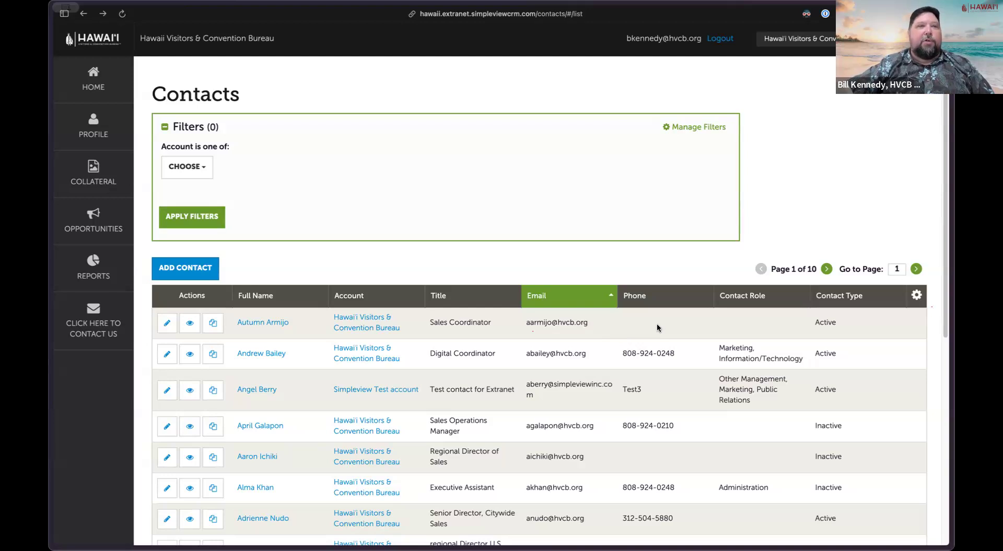
Step: Look over the contacts list and the Profile options, and open the collateral Listings page
scroll(657, 327, "down", 3)
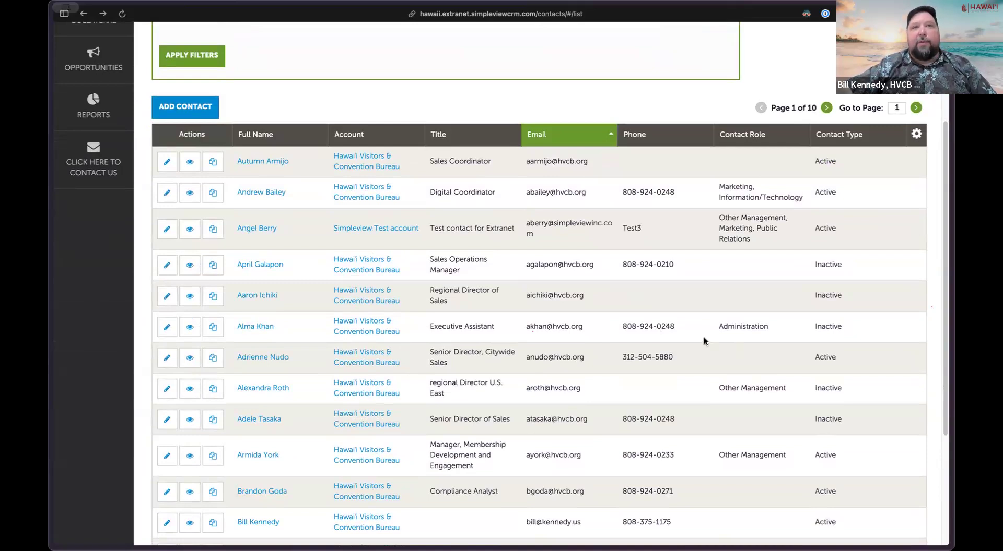
scroll(704, 342, "down", 2)
scroll(463, 210, "up", 5)
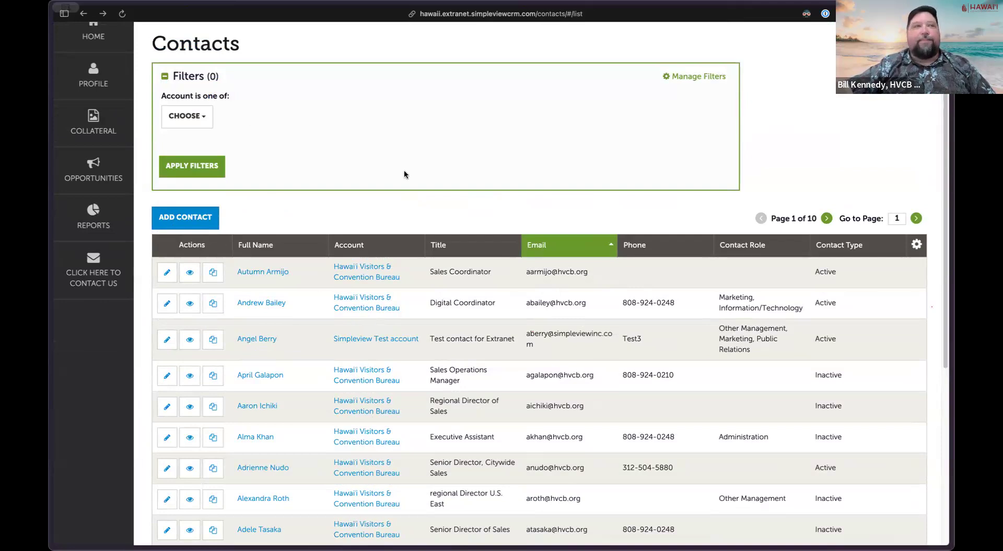
left_click(92, 73)
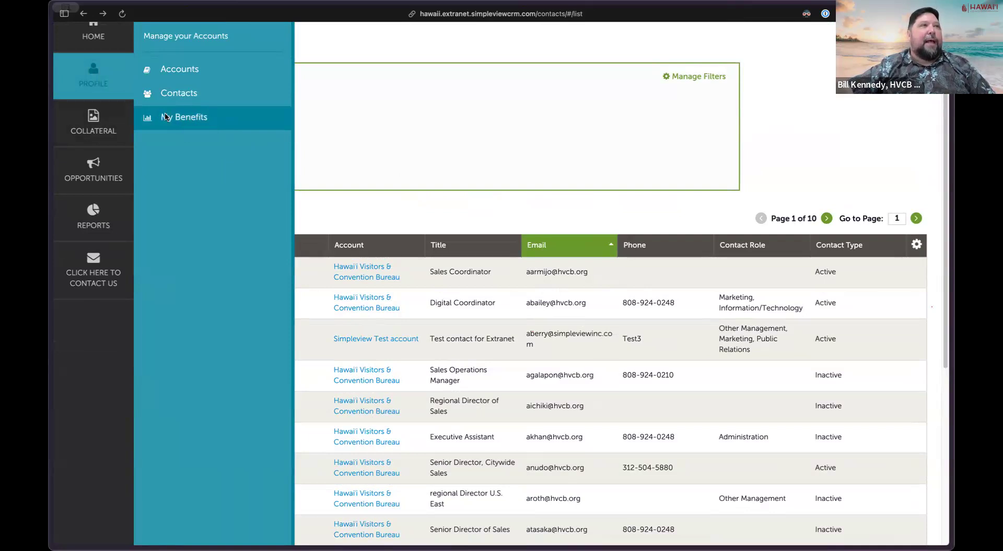
left_click(110, 117)
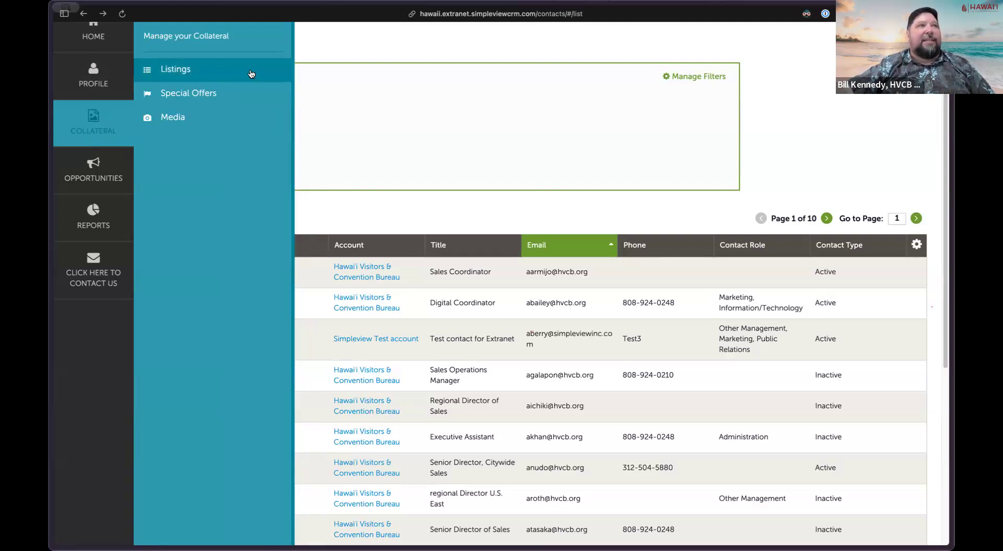
left_click(208, 74)
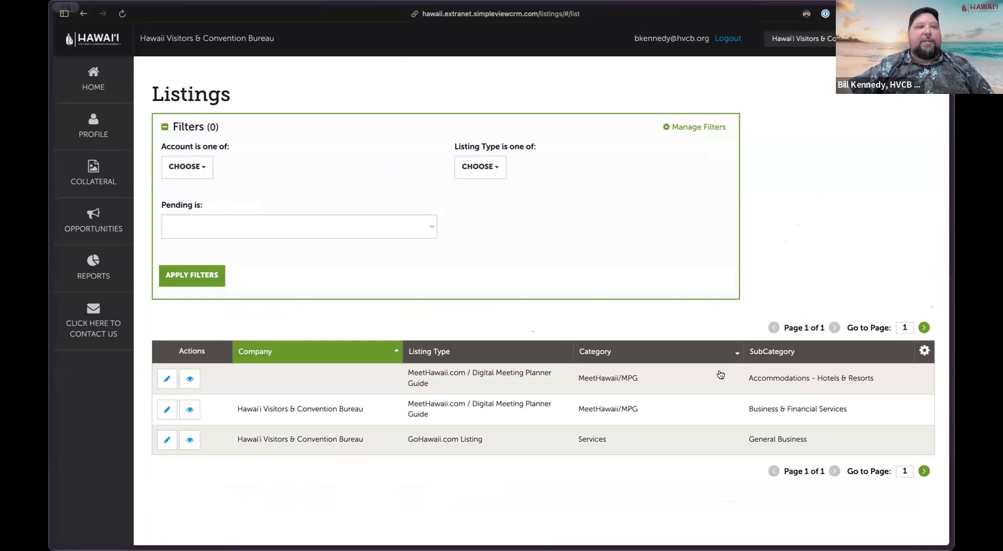
Step: Open the GoHawaii.com Listing for editing, read through its Description, and leave it without saving
left_click_drag(481, 440, 404, 441)
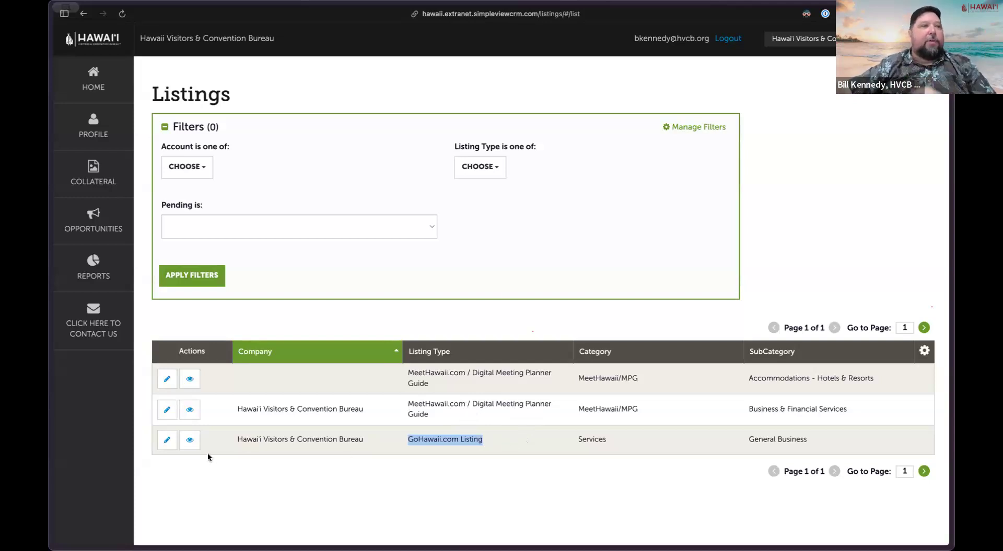
left_click(177, 476)
left_click(167, 442)
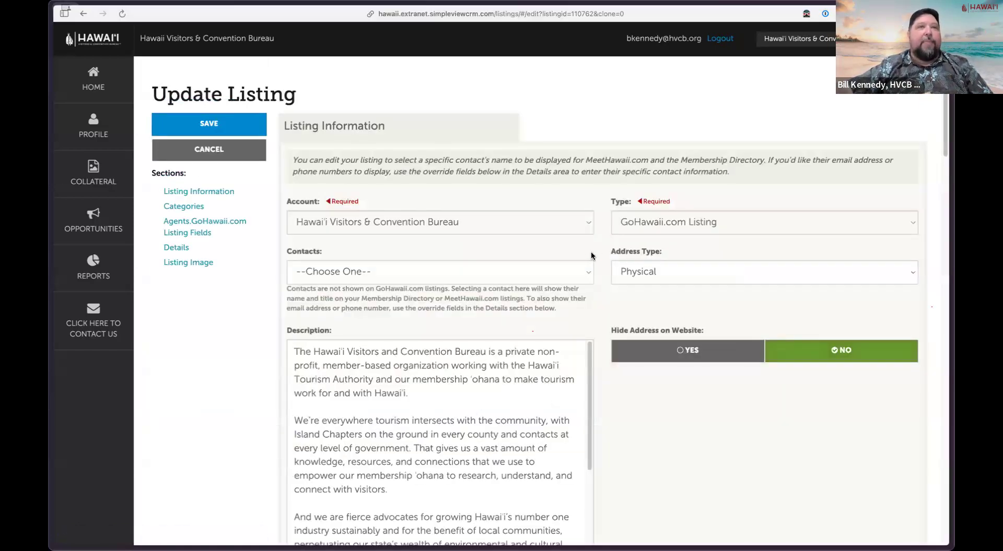
scroll(603, 249, "down", 3)
scroll(641, 329, "down", 1)
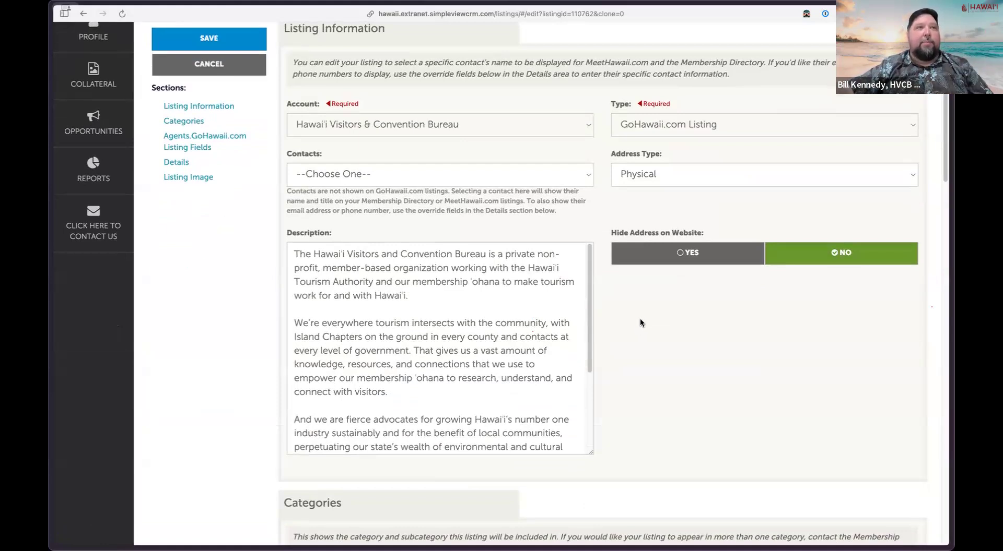
left_click_drag(589, 269, 593, 361)
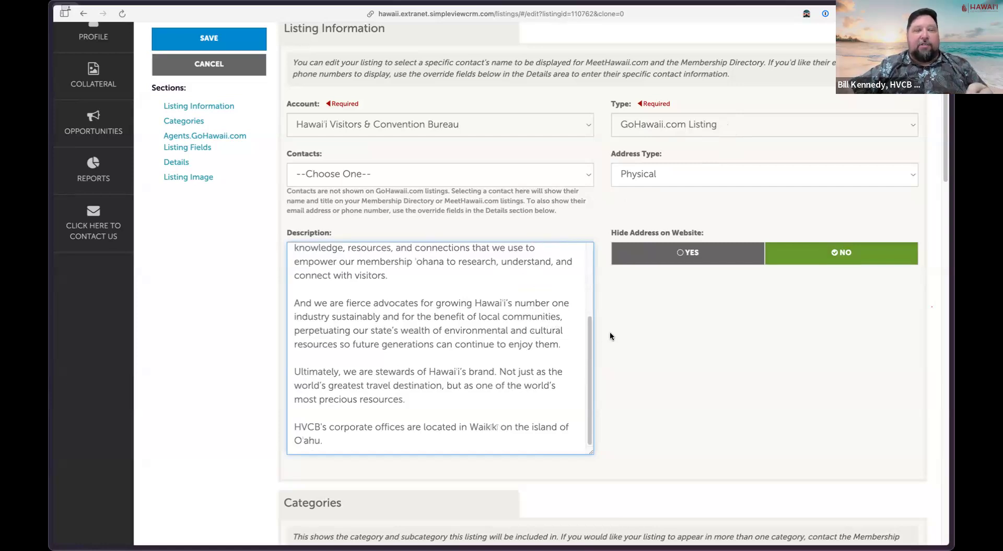
scroll(616, 331, "up", 2)
left_click(242, 147)
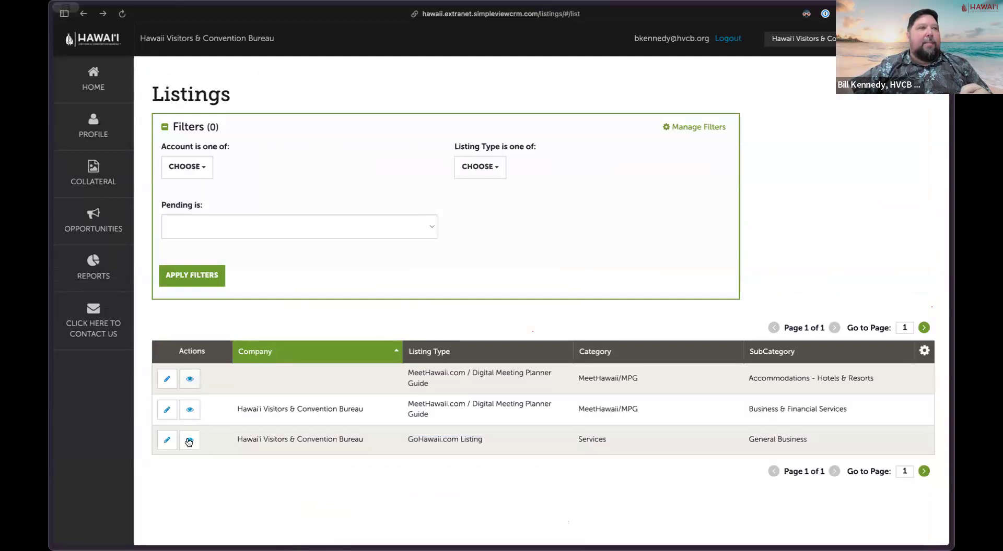
Step: Open the MeetHawaii.com / Digital Meeting Planner Guide listing under Business & Financial Services for editing and read through its Description
left_click(167, 409)
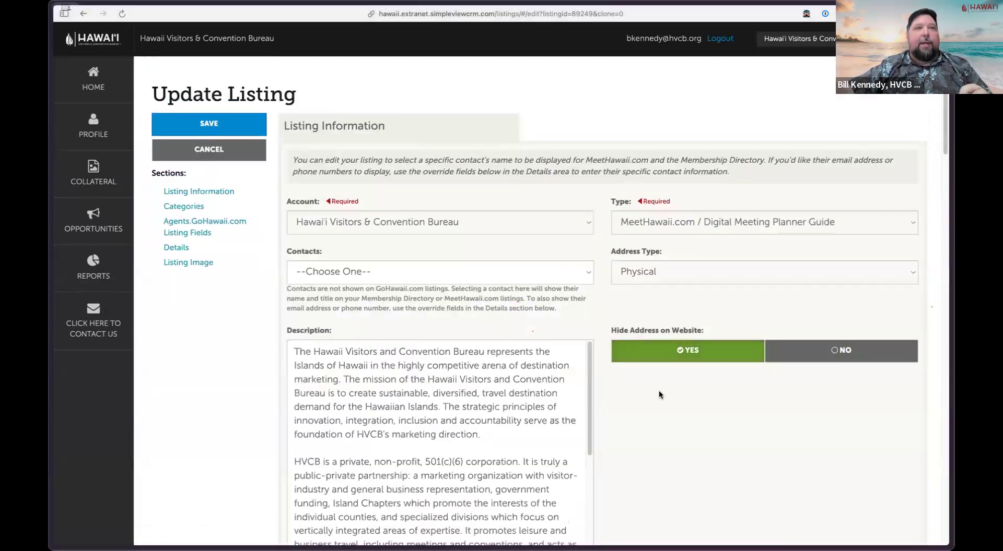
scroll(659, 390, "down", 3)
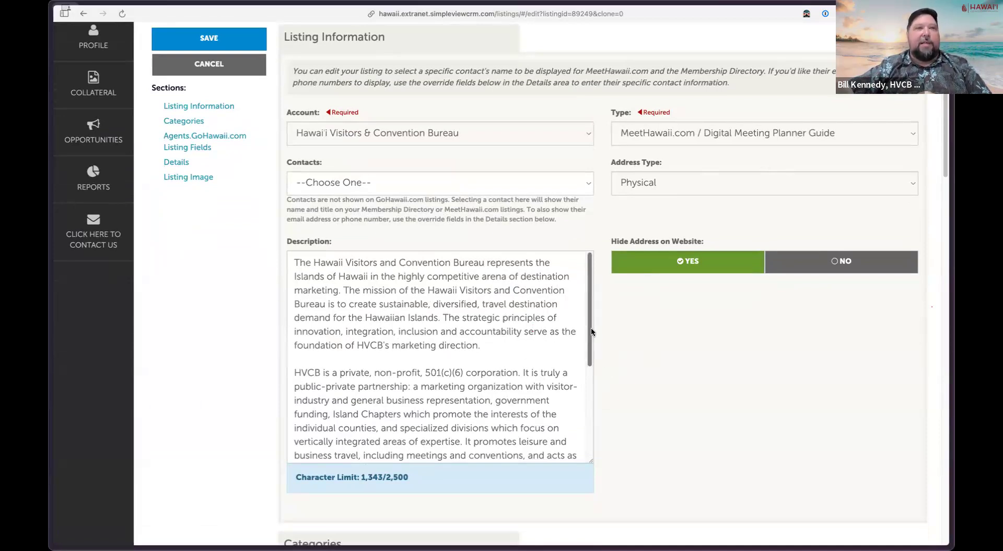
left_click_drag(590, 330, 600, 434)
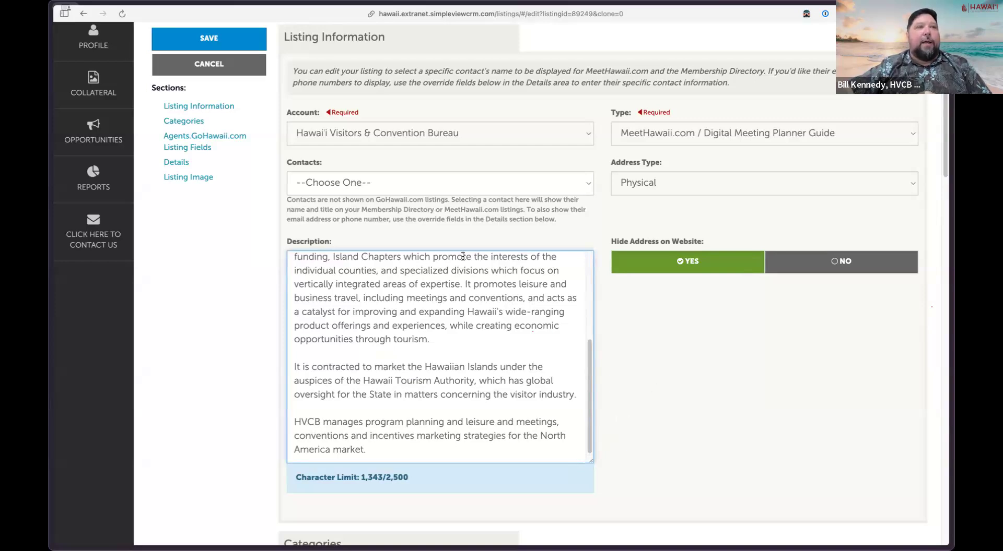
scroll(666, 324, "down", 1)
scroll(666, 324, "down", 4)
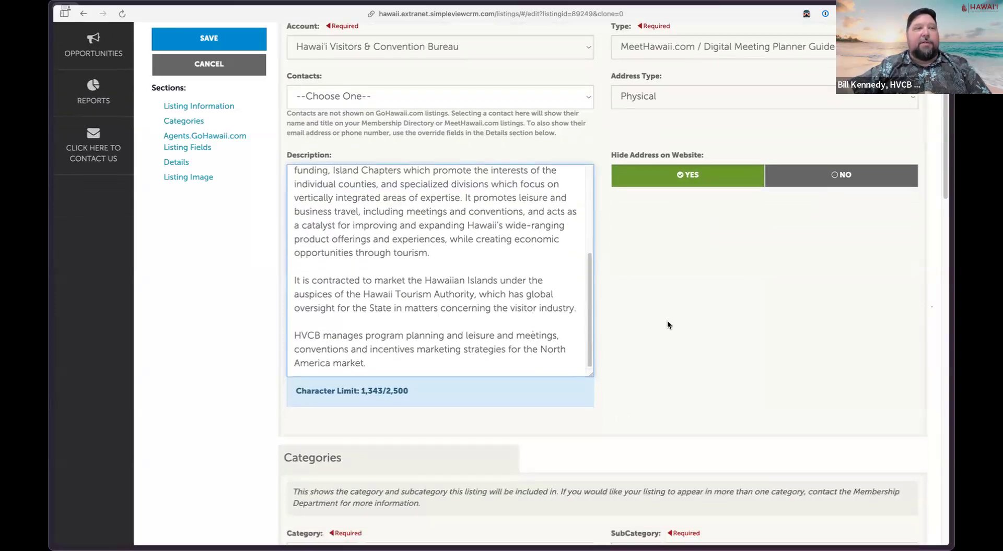
scroll(726, 278, "down", 3)
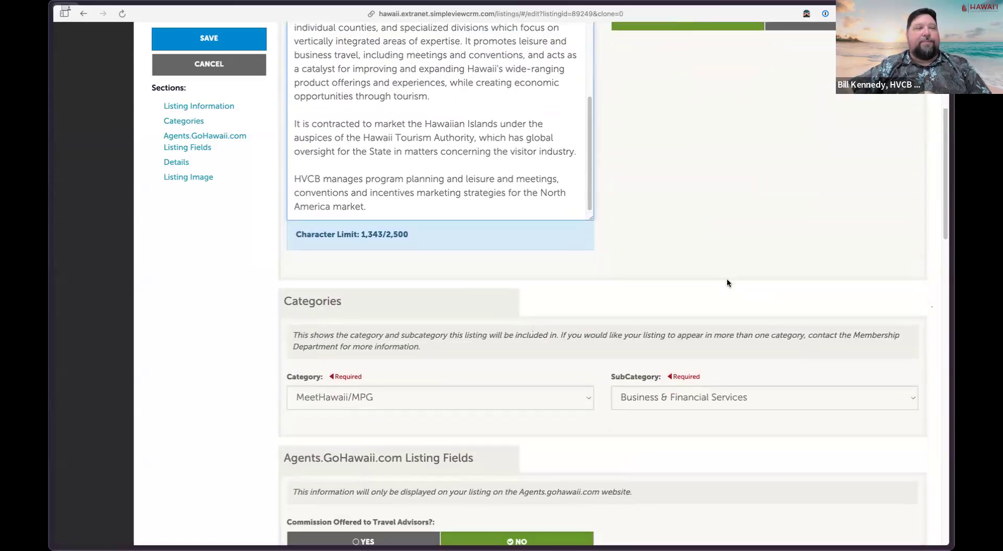
Step: Review the listing's Categories, Agents.GoHawaii.com Listing Fields and Details sections, and return to its Listing Information
left_click(199, 41)
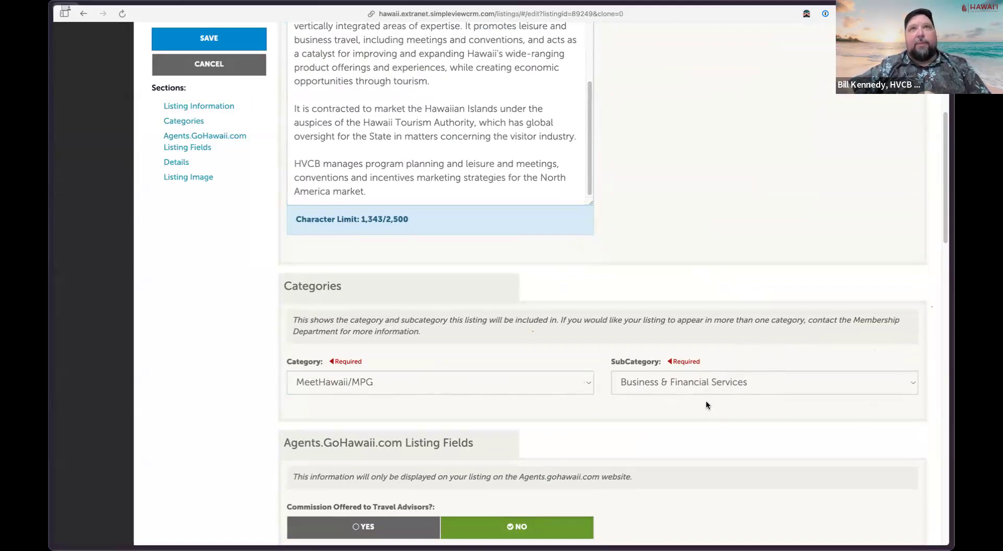
scroll(716, 310, "down", 2)
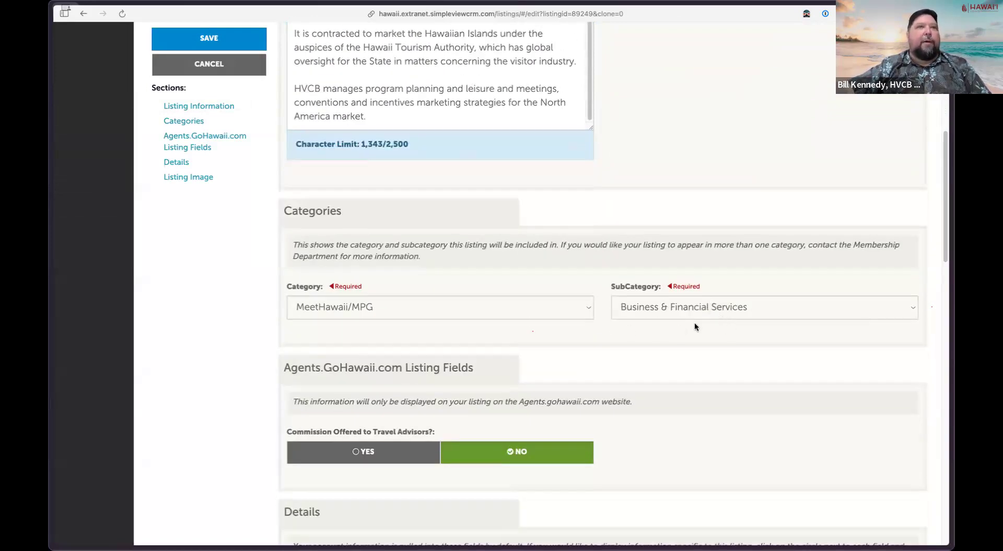
scroll(694, 324, "down", 2)
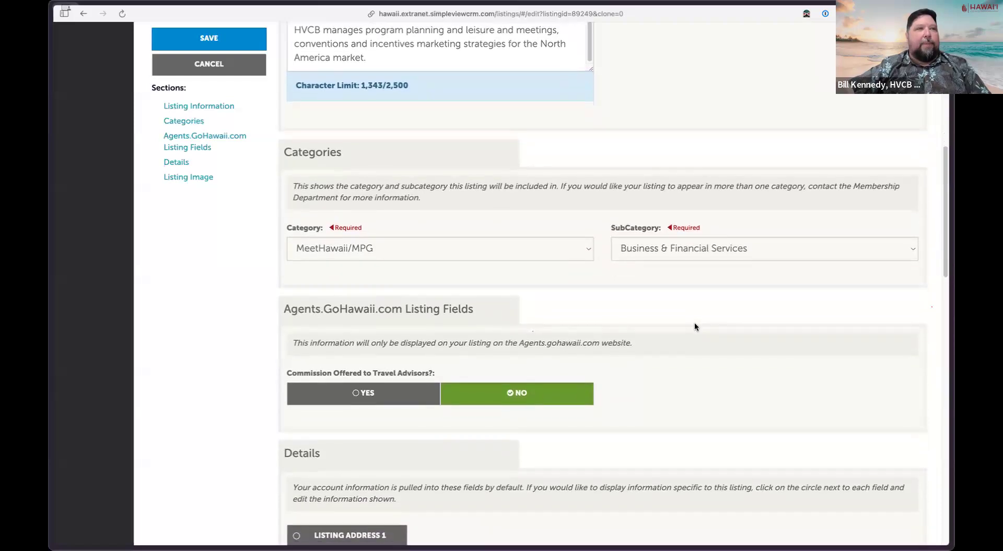
scroll(694, 327, "down", 2)
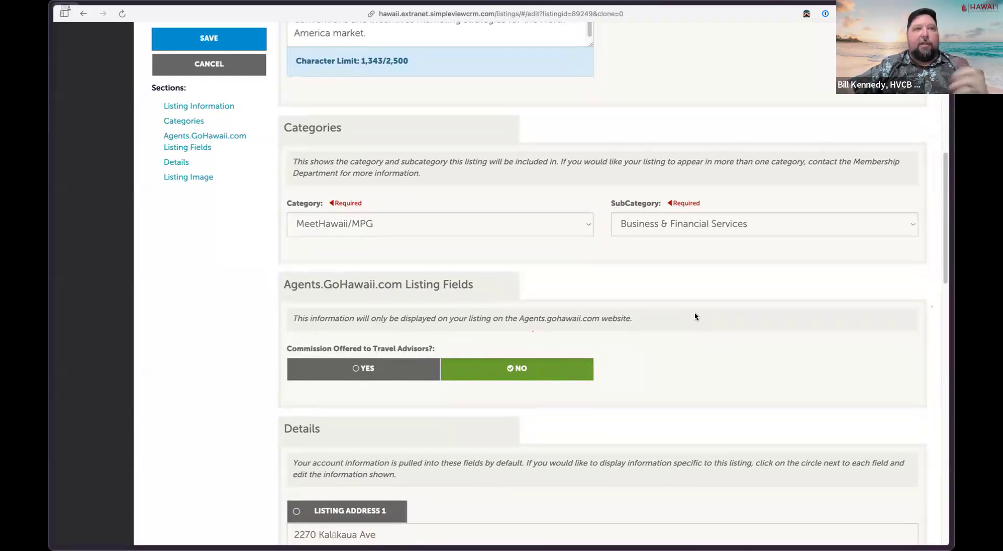
scroll(699, 305, "down", 5)
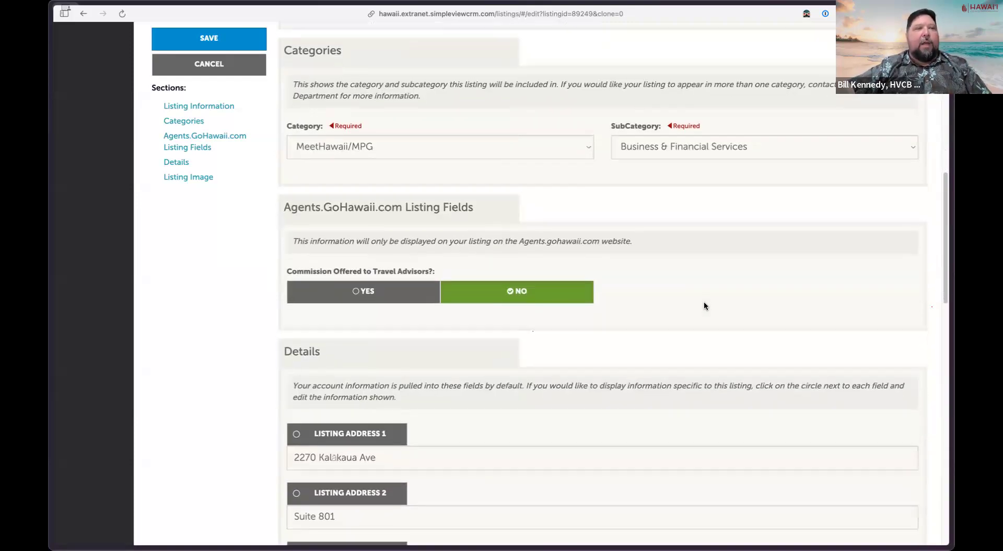
scroll(700, 313, "down", 2)
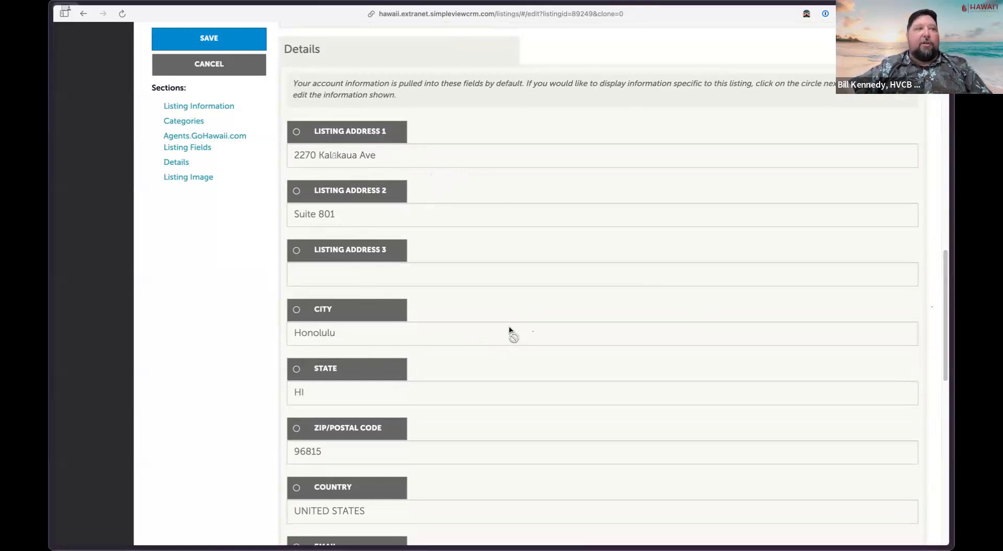
scroll(510, 334, "down", 3)
scroll(509, 330, "up", 10)
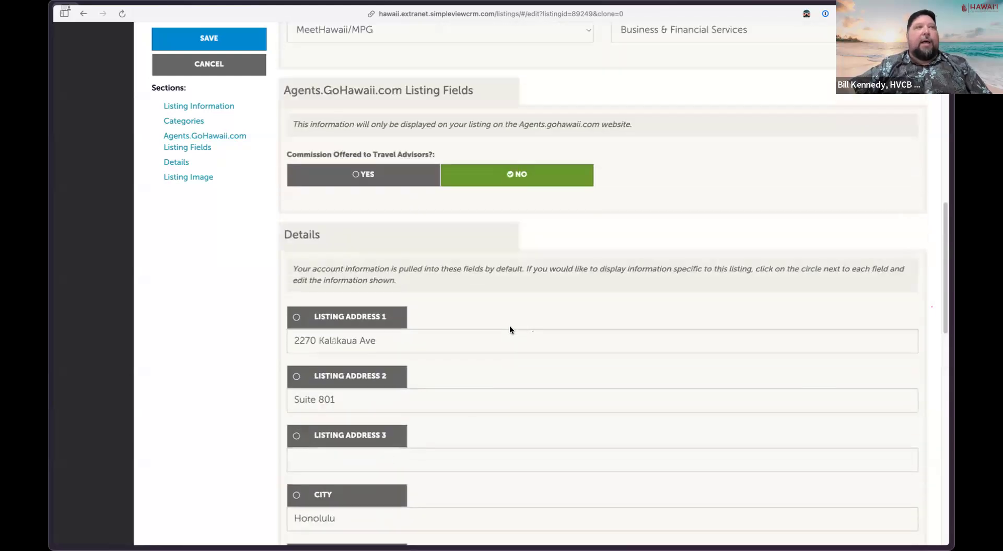
scroll(616, 220, "up", 5)
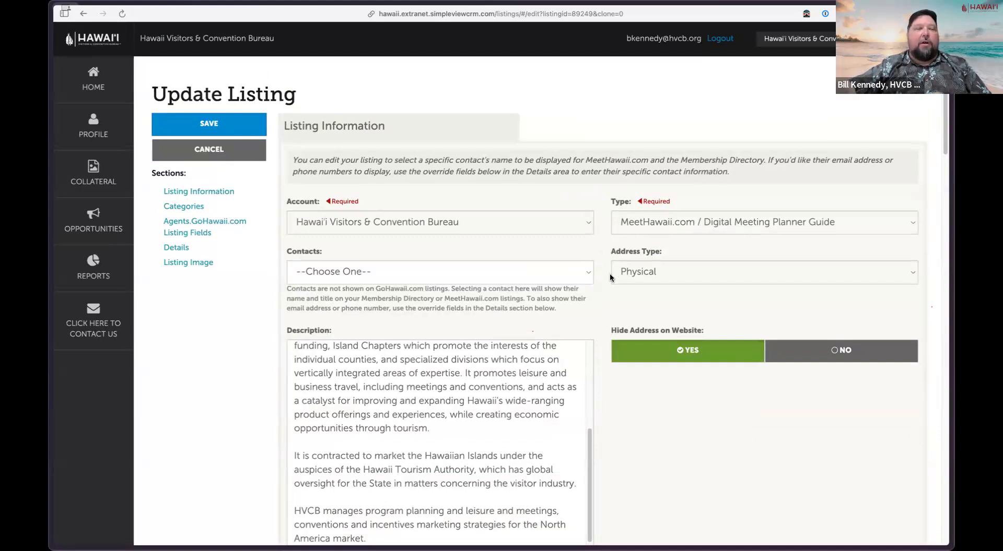
scroll(661, 306, "down", 2)
scroll(659, 314, "down", 1)
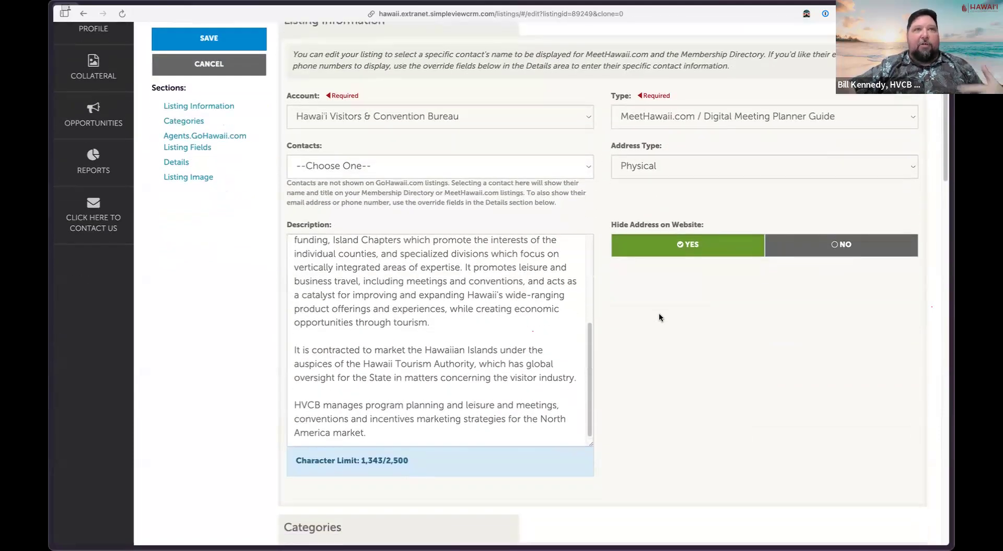
Step: Enable the listing-specific override for the Email field in the listing's Details section
scroll(659, 318, "down", 15)
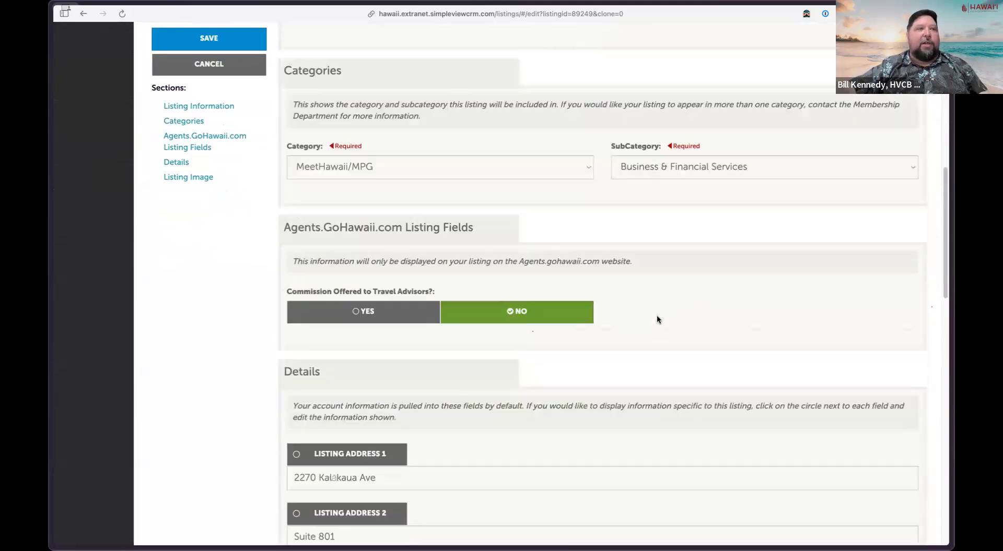
scroll(654, 331, "down", 10)
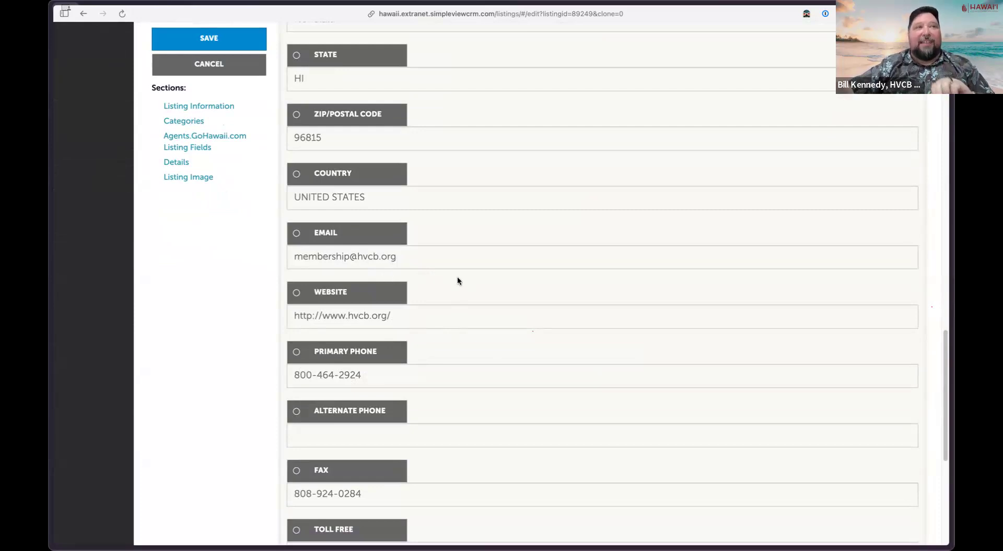
left_click(297, 236)
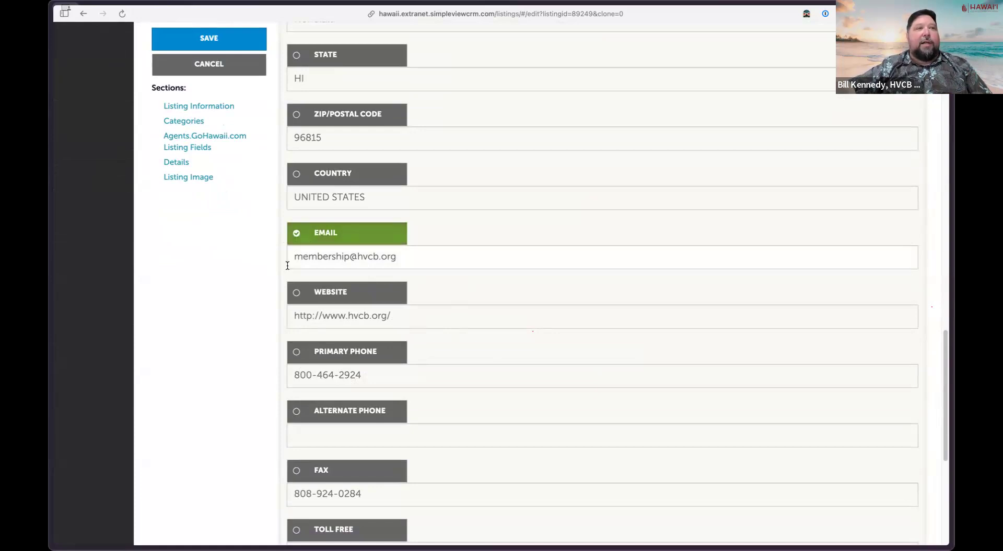
Step: Replace the listing's Email value with the sales team's e-mail address at the same domain
double_click(349, 257)
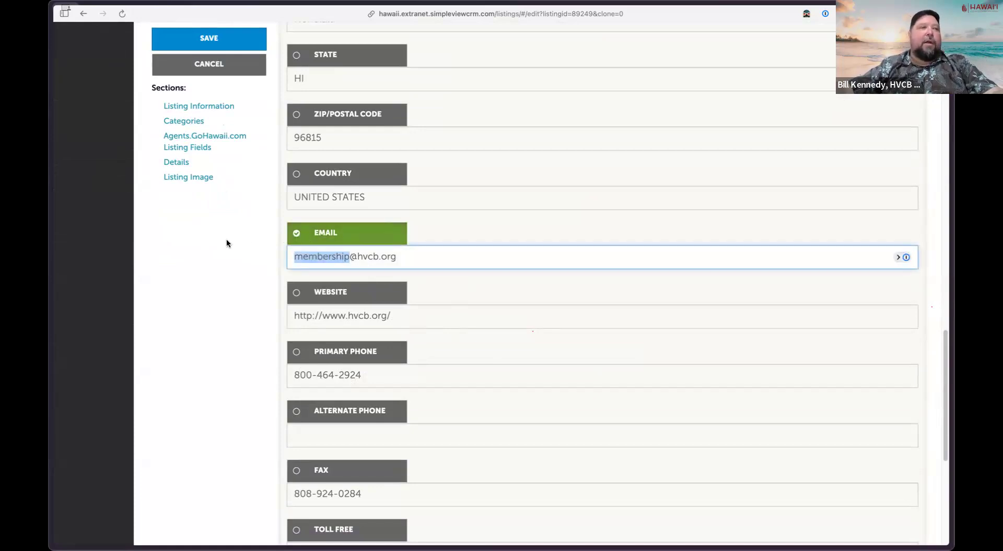
type("sales")
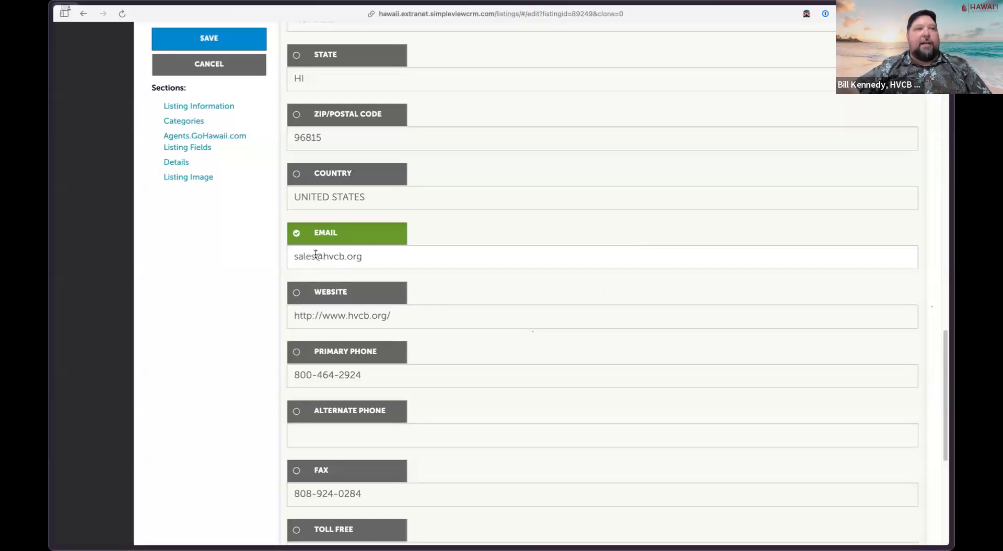
left_click(370, 256)
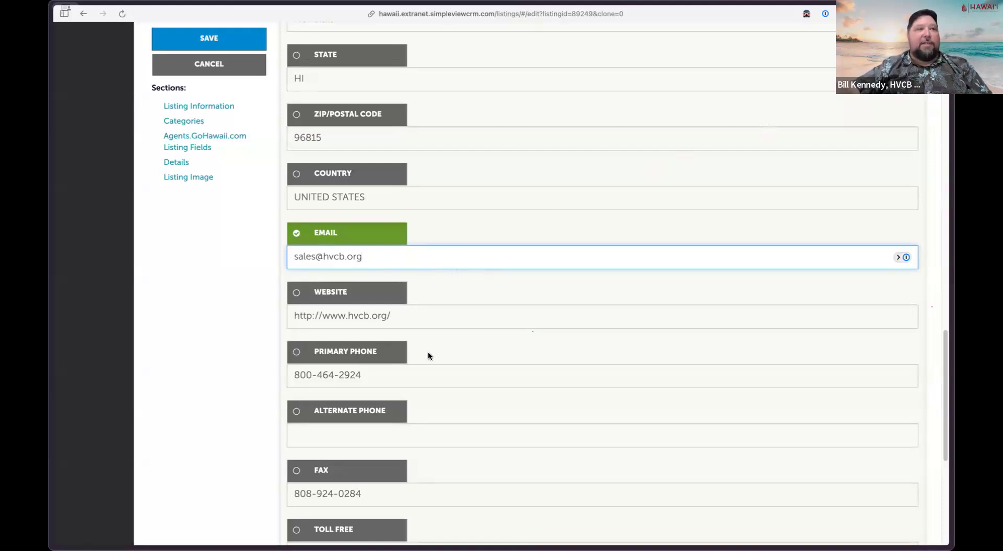
left_click(296, 295)
left_click(416, 314)
type("meetings")
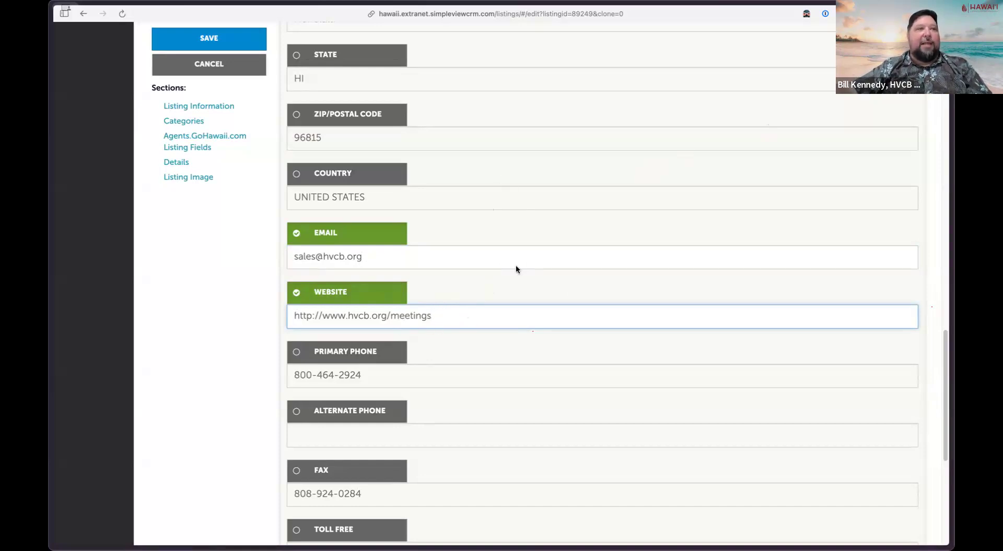
Step: Look over the listing's Categories and Details sections and examine the images in its Listing Image section
scroll(513, 275, "up", 15)
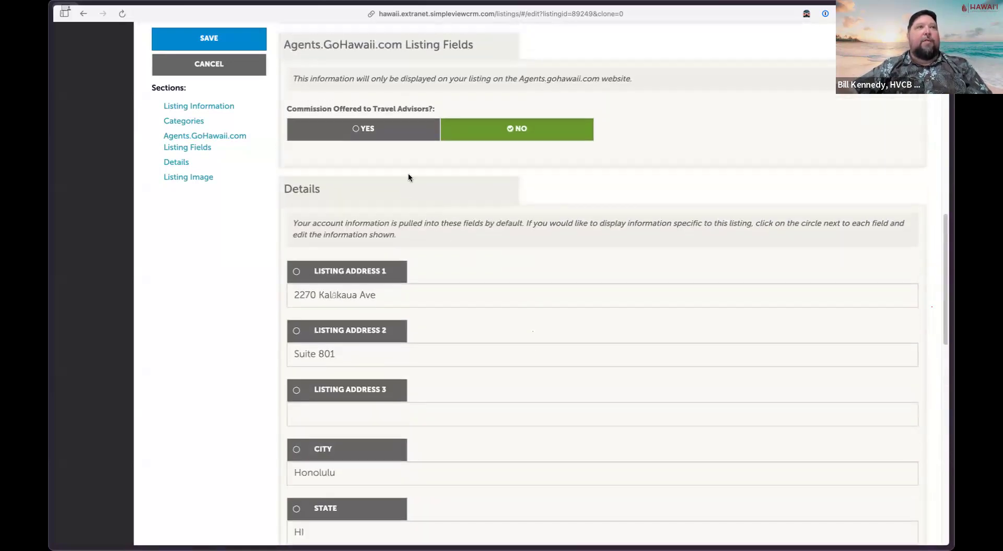
scroll(653, 318, "down", 15)
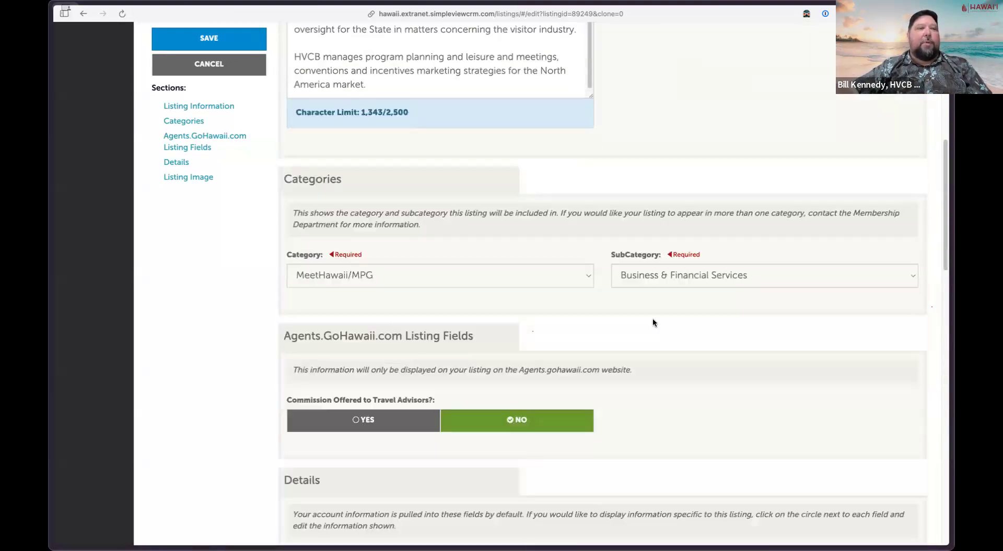
scroll(636, 357, "down", 5)
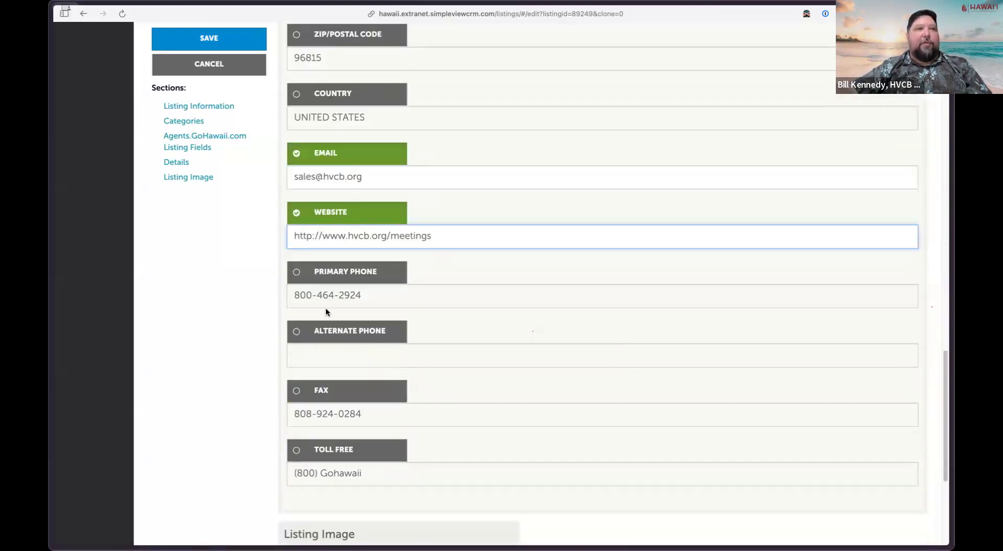
scroll(616, 337, "down", 2)
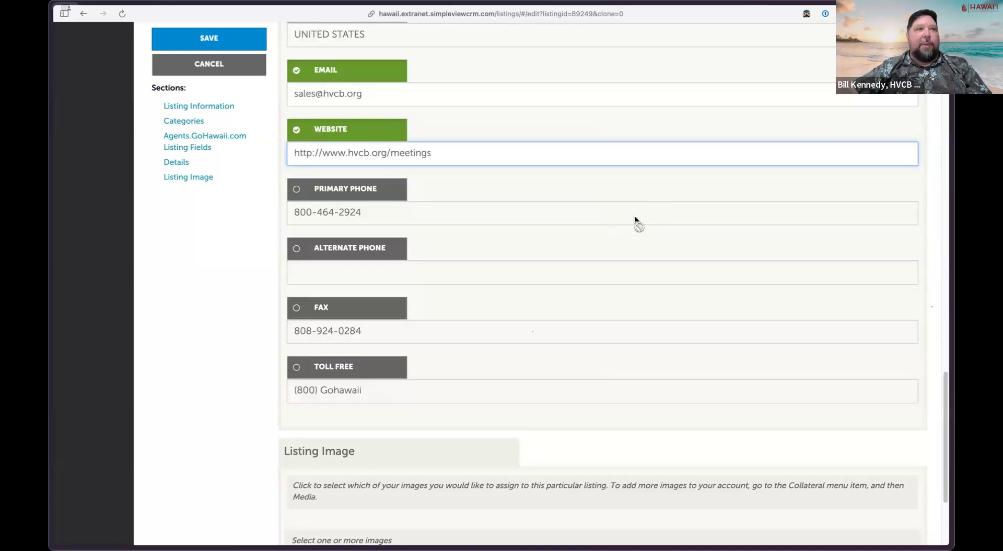
scroll(635, 220, "down", 3)
scroll(635, 215, "down", 1)
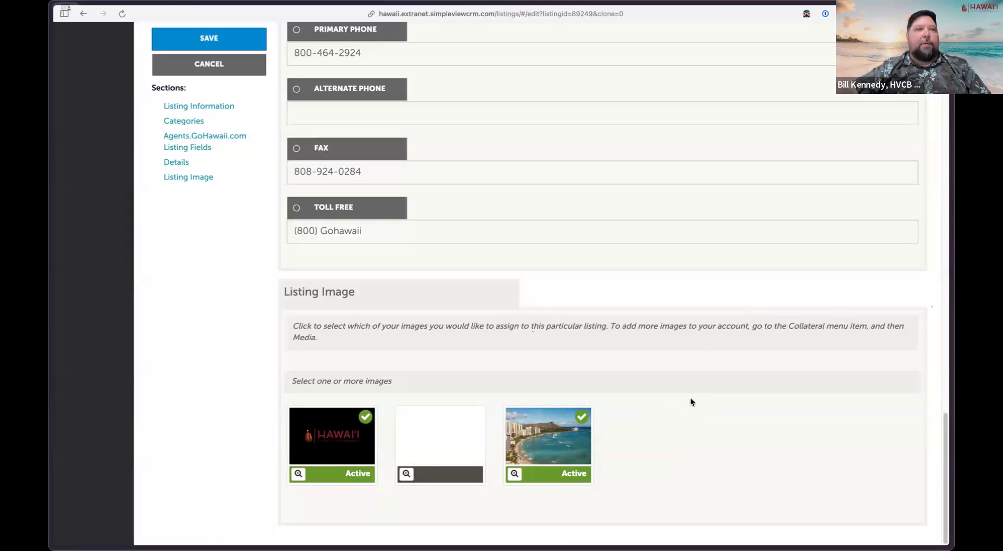
Step: Review the whole MeetHawaii.com listing again, from its Description through Categories and Details to the Listing Image section
scroll(691, 400, "up", 20)
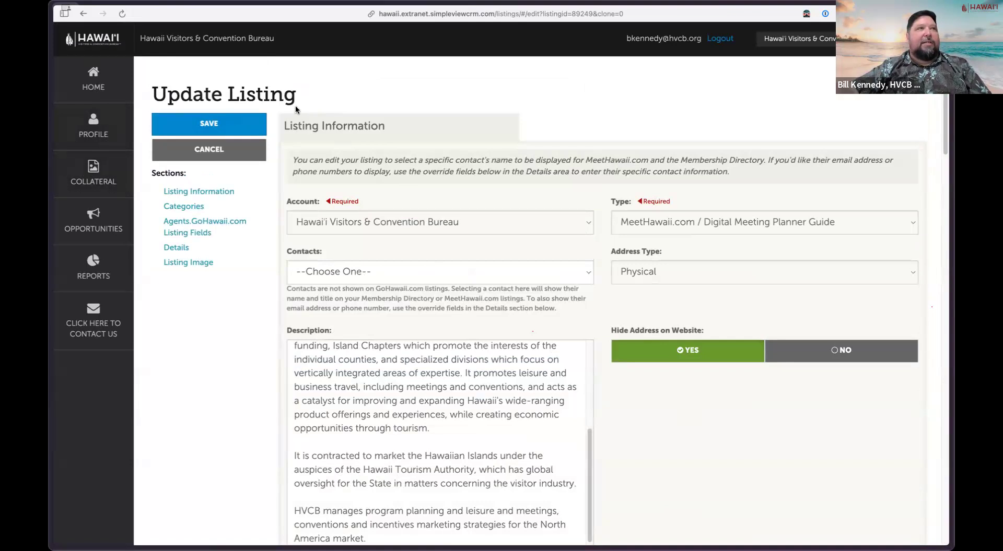
left_click_drag(322, 362, 485, 471)
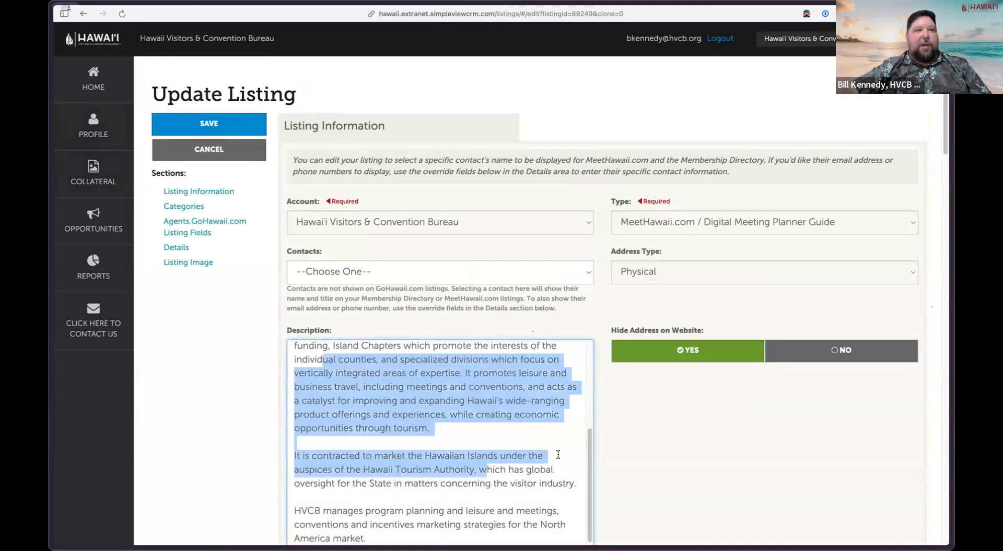
left_click(695, 420)
scroll(695, 417, "down", 8)
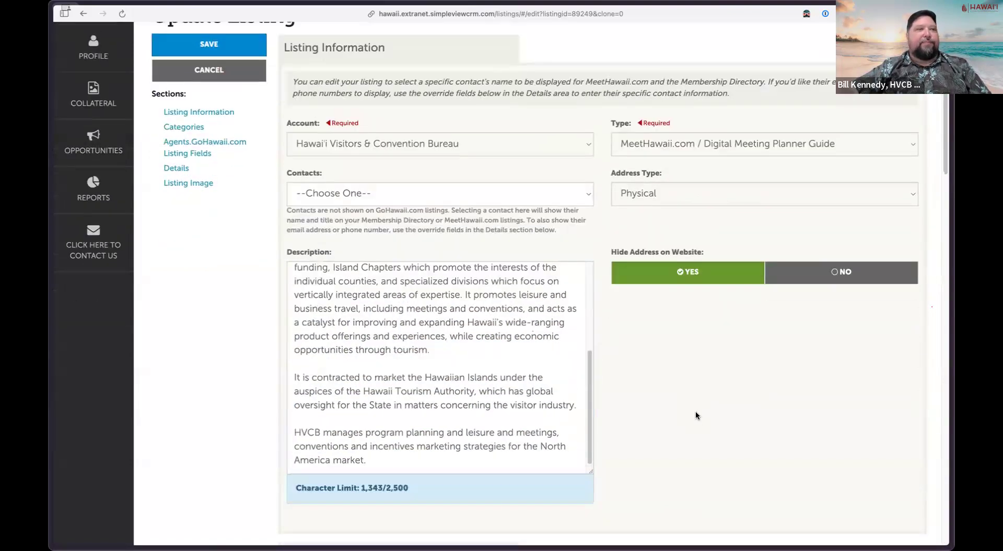
scroll(696, 416, "down", 2)
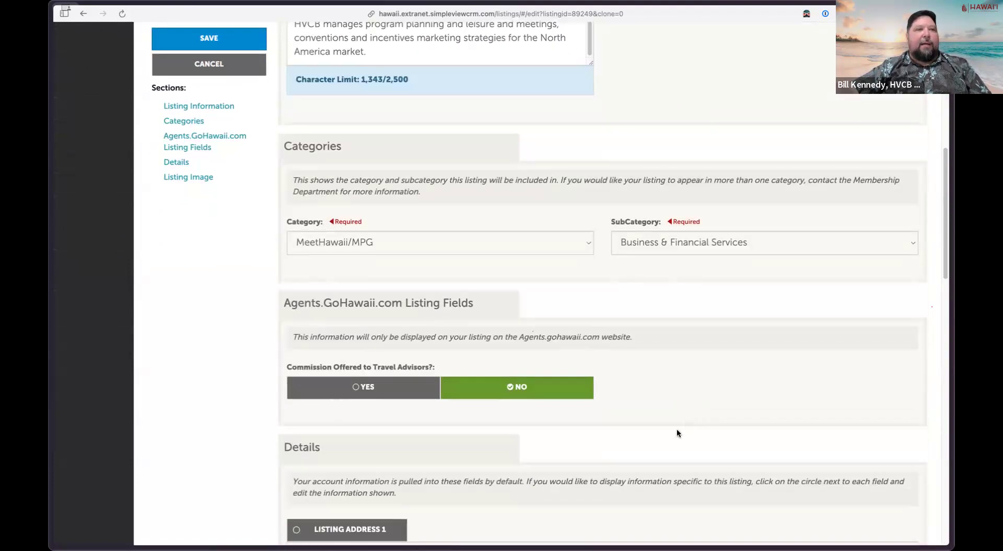
scroll(626, 431, "down", 7)
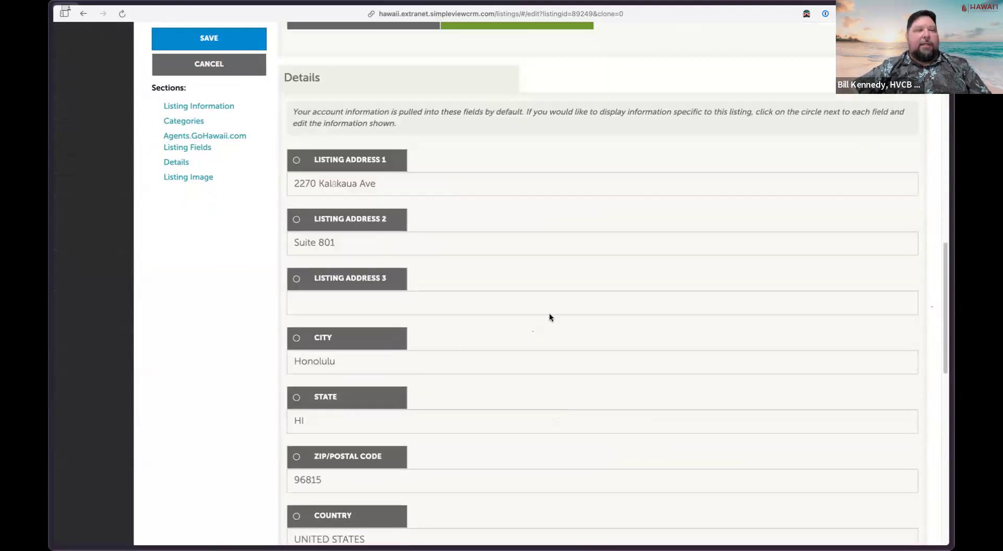
scroll(614, 316, "down", 3)
scroll(614, 316, "down", 2)
scroll(638, 324, "down", 5)
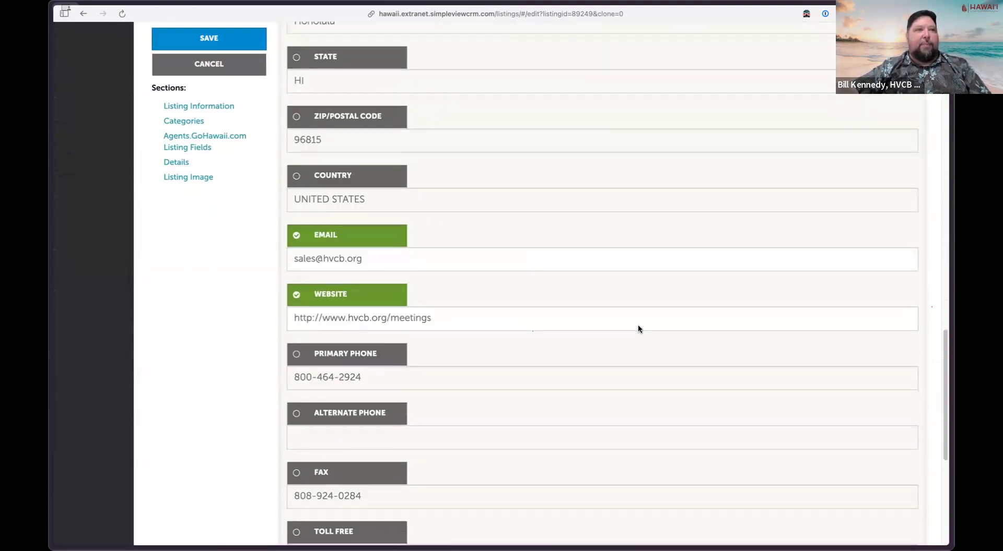
scroll(638, 329, "down", 3)
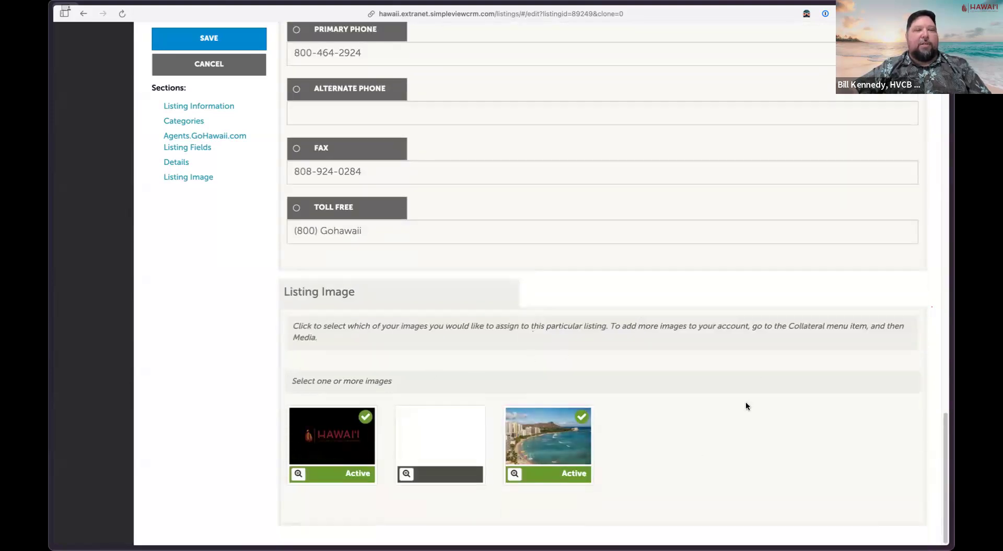
Step: Examine the Hide Address on Website setting in the Listing Information, and leave the listing without saving
scroll(740, 374, "up", 20)
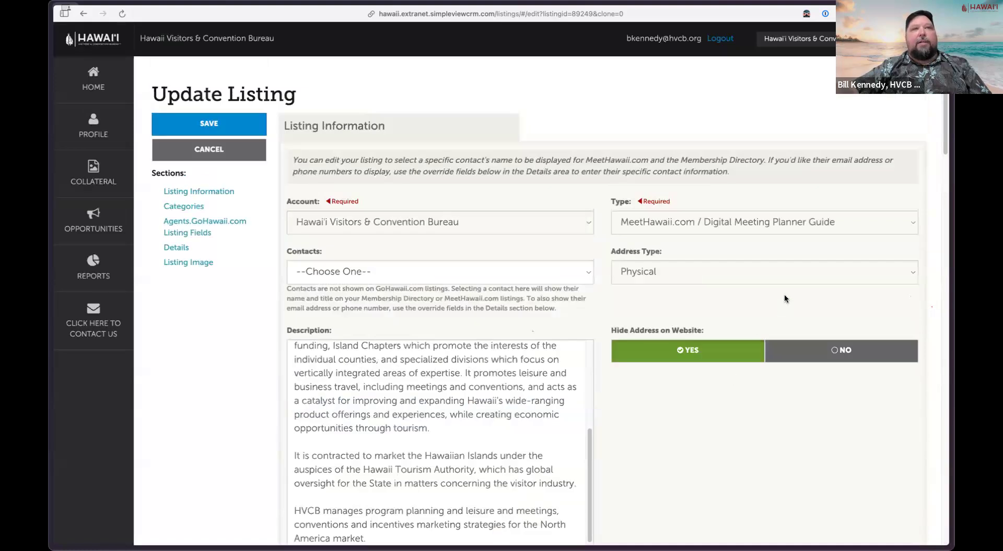
scroll(605, 369, "down", 1)
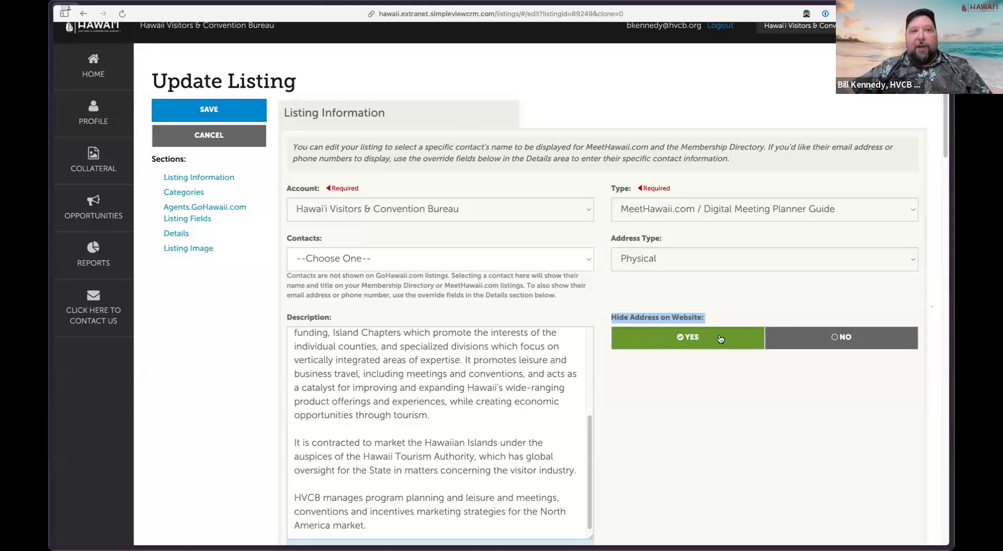
left_click(617, 320)
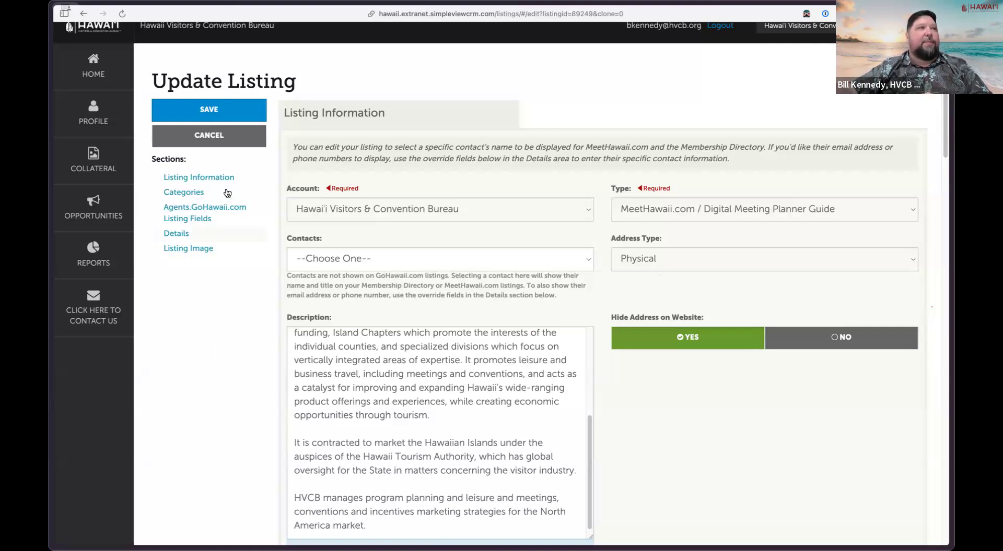
left_click(209, 135)
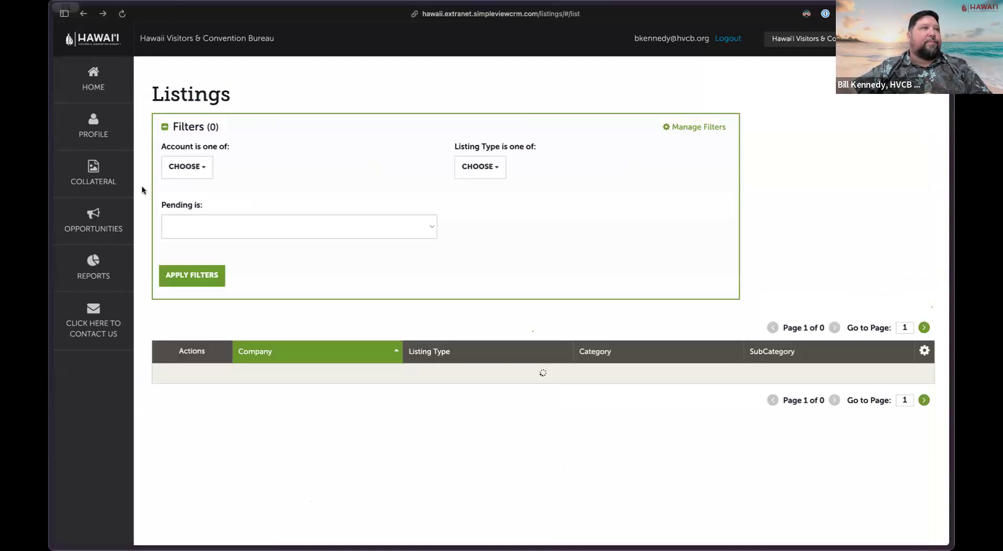
Step: Open the Special Offers list among the account's collateral
left_click(77, 172)
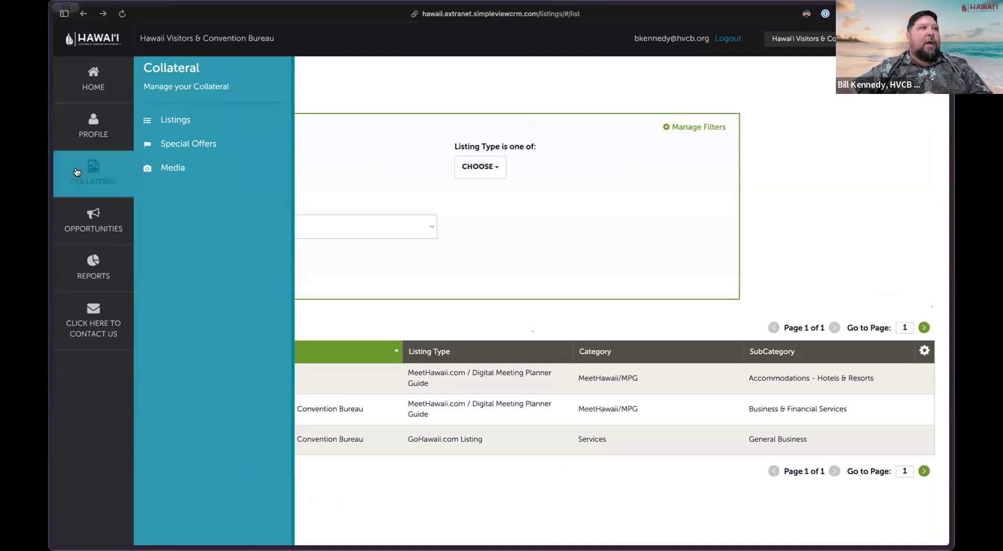
left_click(220, 150)
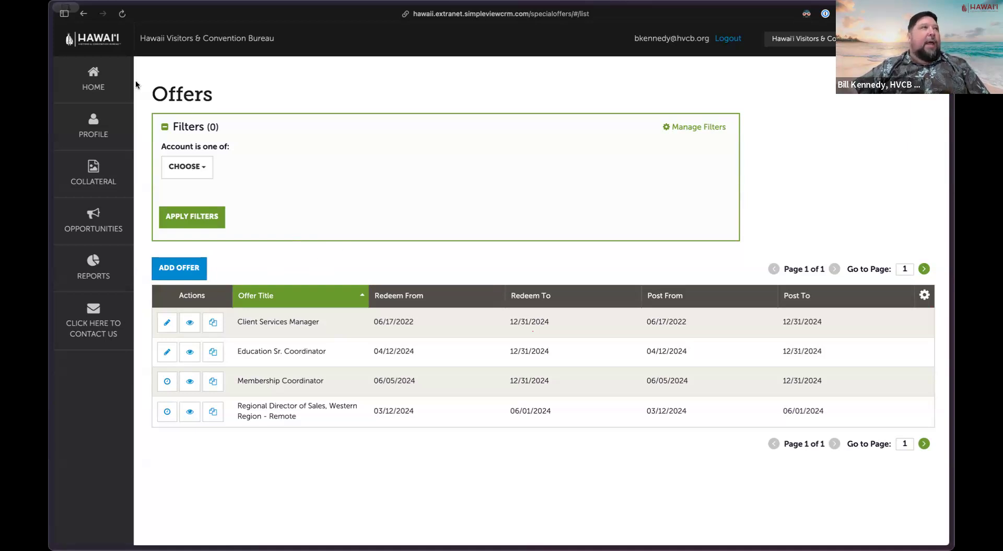
Step: Switch to the Consumer Offers page on HVCB.org and browse the member offers shown to visitors
left_click(64, 17)
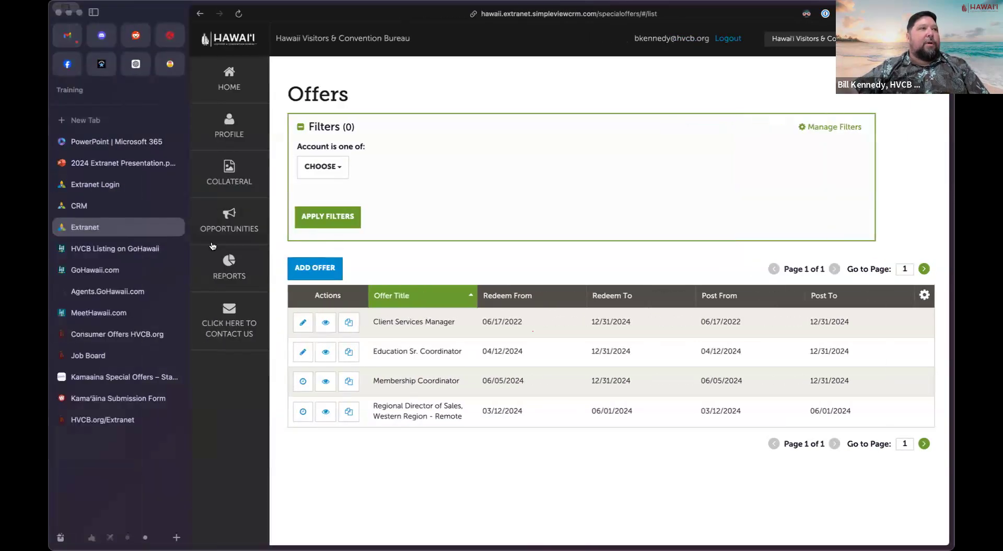
left_click(111, 337)
scroll(887, 198, "up", 4)
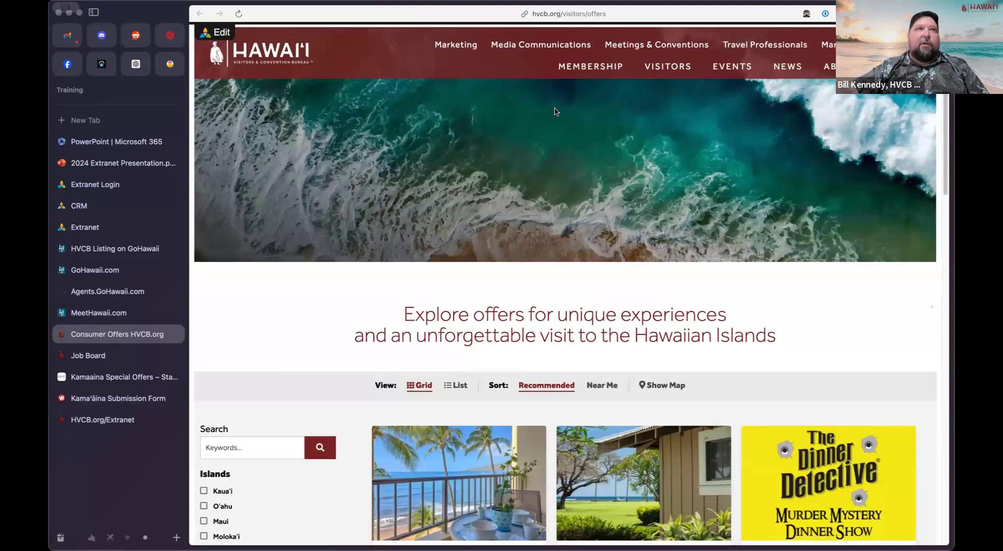
mouse_move(660, 79)
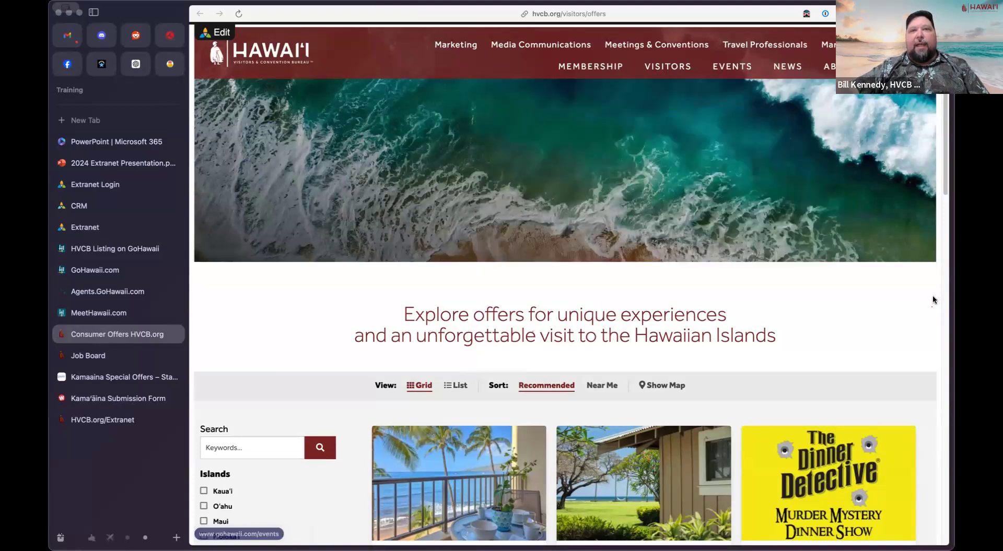
left_click_drag(946, 142, 946, 156)
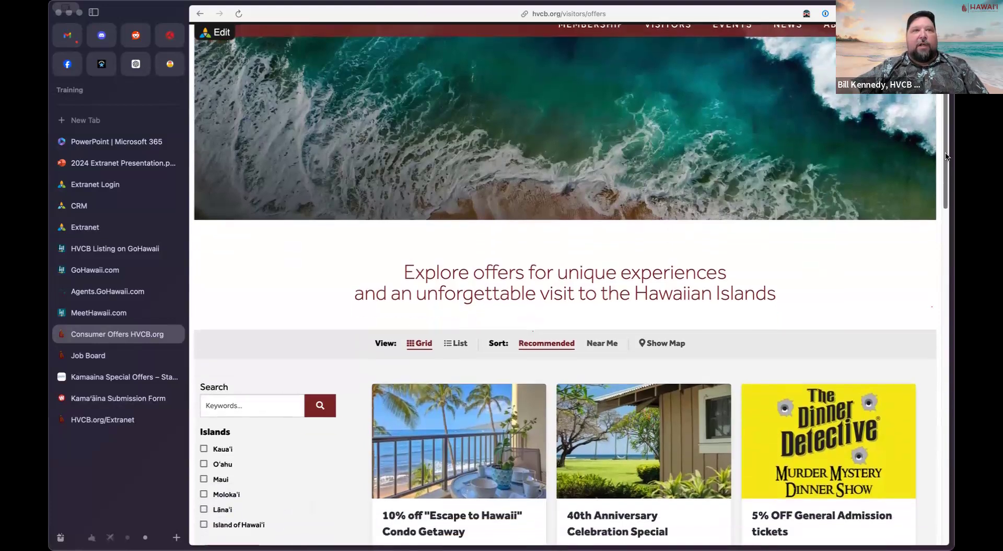
scroll(947, 155, "down", 6)
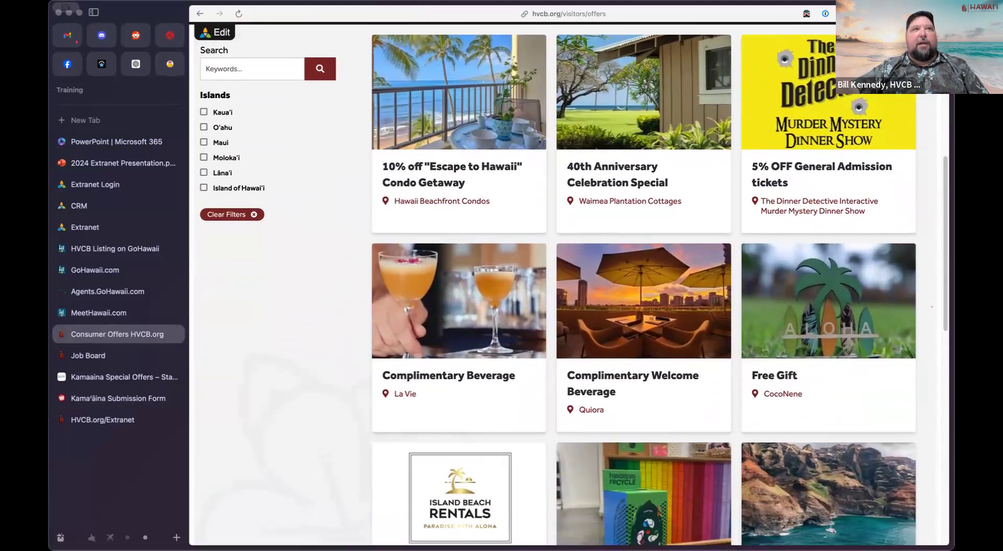
left_click_drag(949, 268, 951, 270)
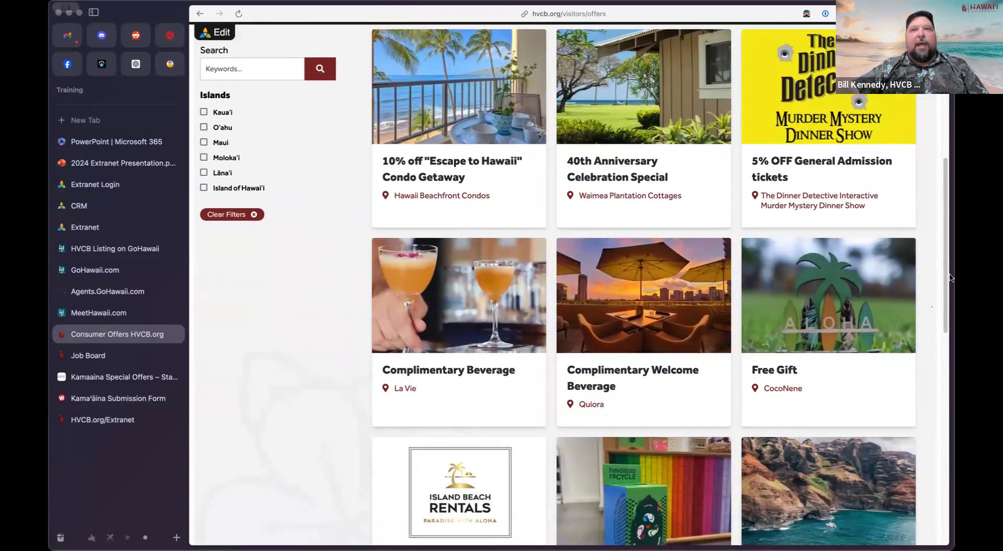
left_click(690, 189)
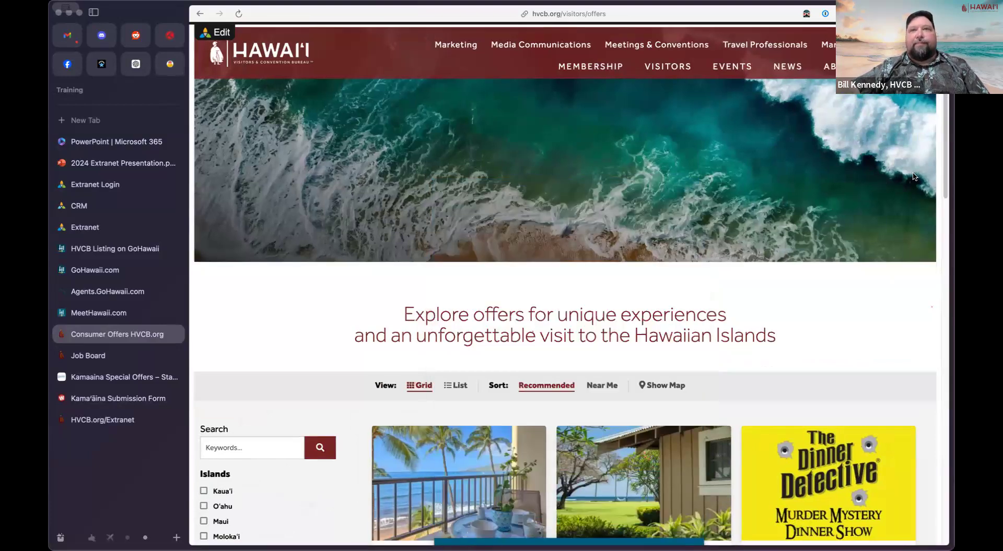
scroll(945, 173, "down", 1)
scroll(944, 174, "down", 7)
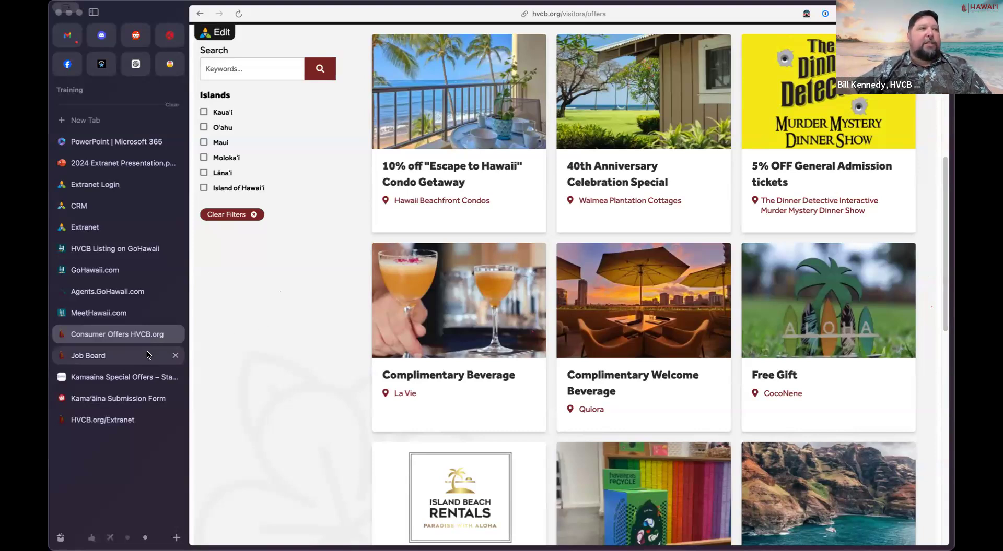
Step: Return to the Extranet's Offers page, start a new offer, and check the available Offer Categories without choosing one
left_click(97, 230)
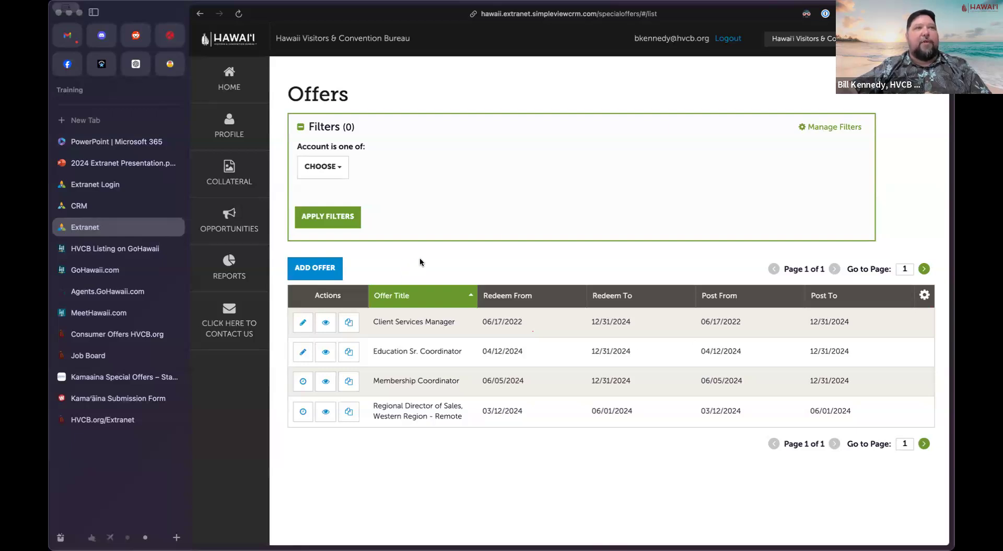
left_click(218, 173)
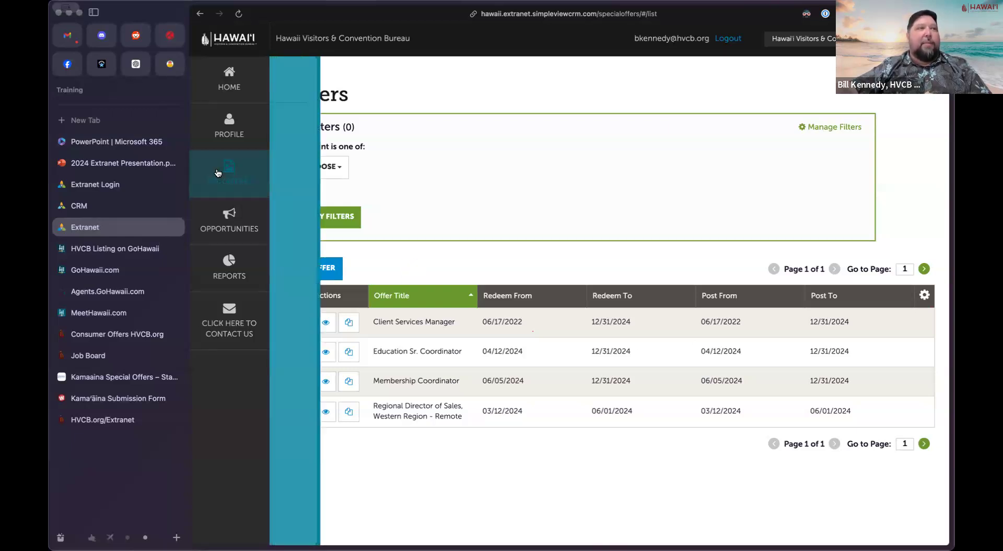
left_click(504, 263)
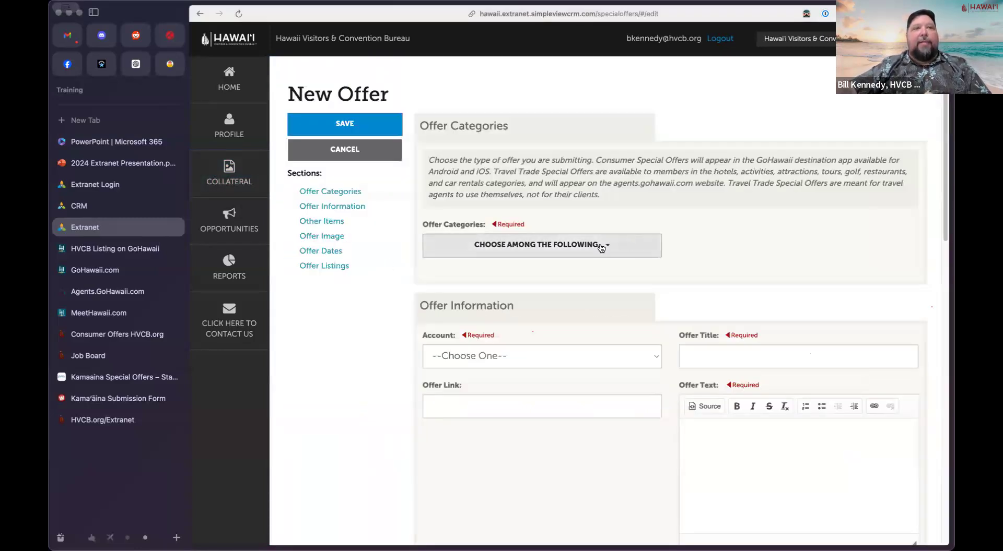
left_click(601, 247)
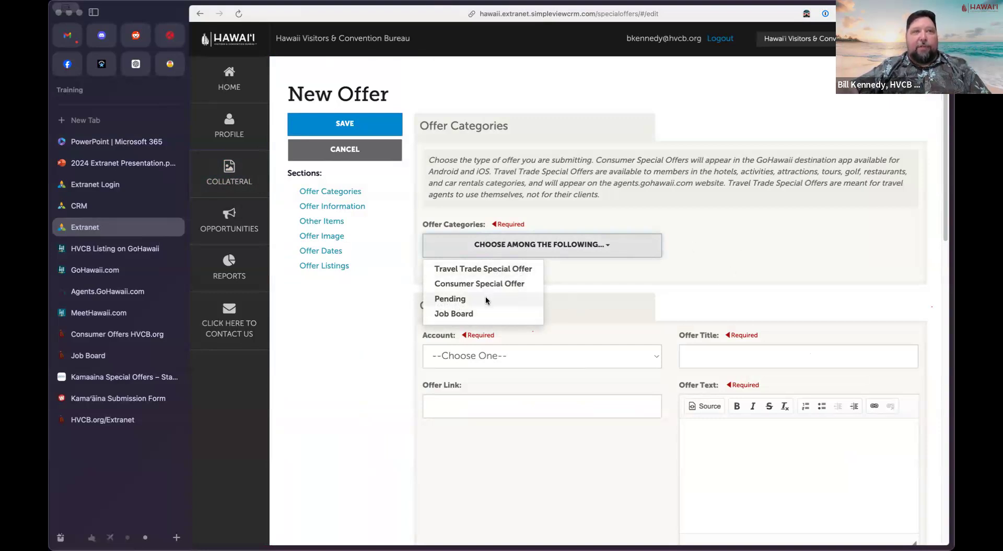
left_click(706, 236)
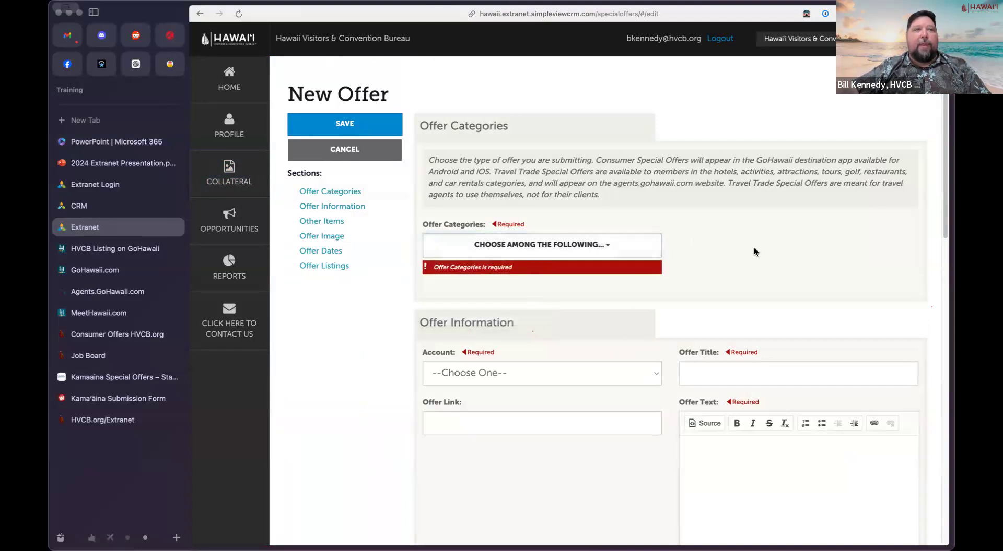
Step: Set the new offer's Account to Hawai'i Visitors & Convention Bureau and go through the Offer Title, Offer Link and Offer Text fields without filling them in
scroll(753, 247, "down", 3)
left_click(616, 296)
left_click(514, 316)
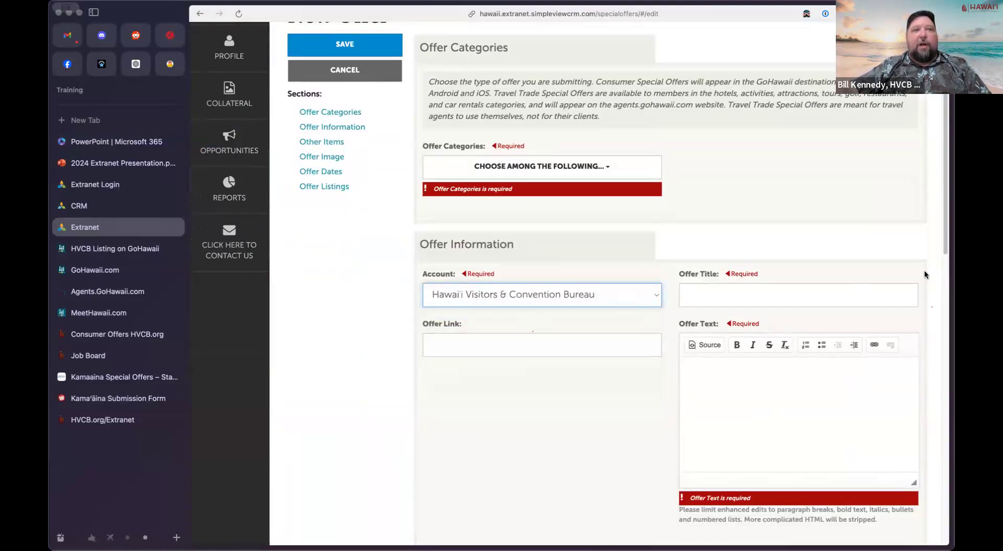
scroll(921, 297, "down", 3)
left_click(770, 224)
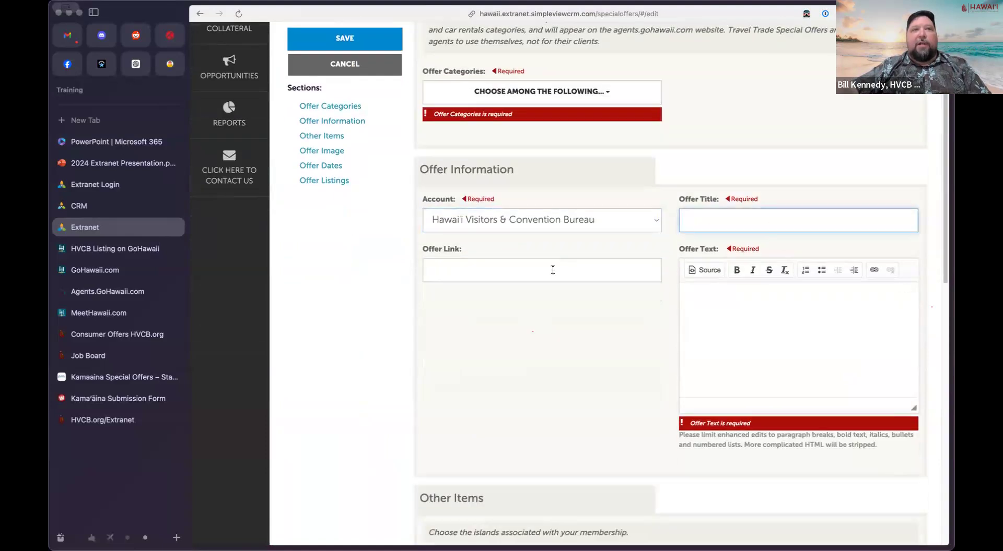
left_click(553, 270)
left_click(777, 320)
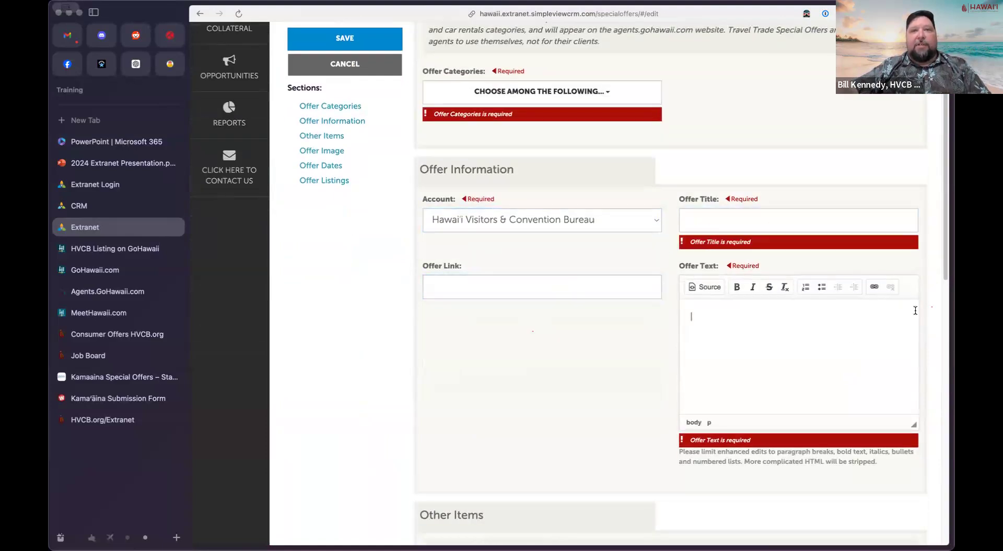
Step: Review the offer's Restrictions / Instructions field and check the available Island(s) options without choosing one
scroll(934, 306, "down", 10)
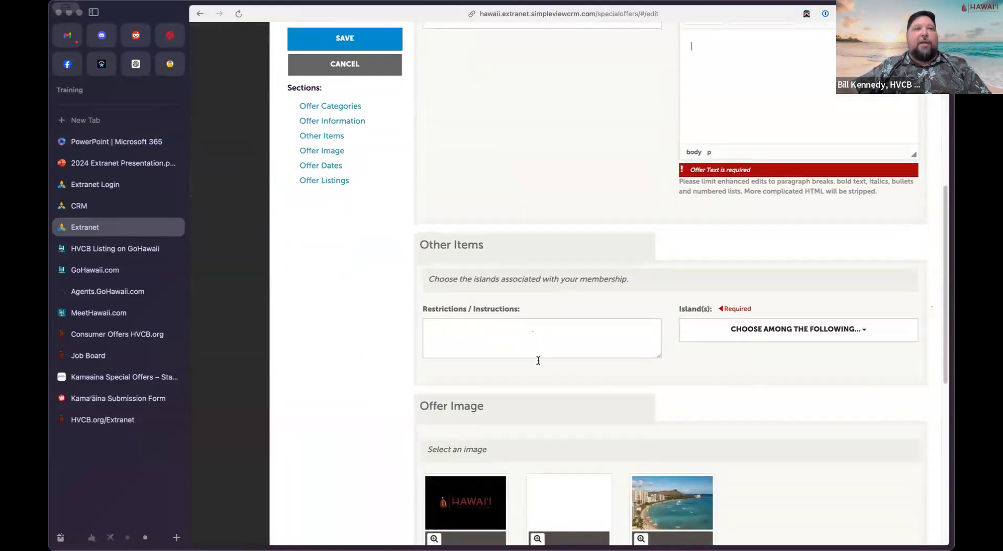
left_click(442, 328)
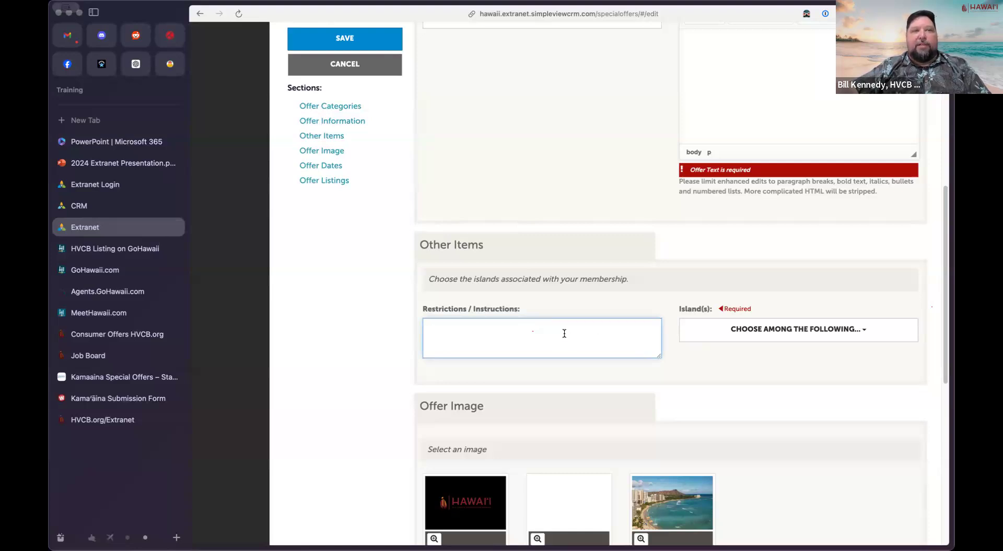
left_click(732, 333)
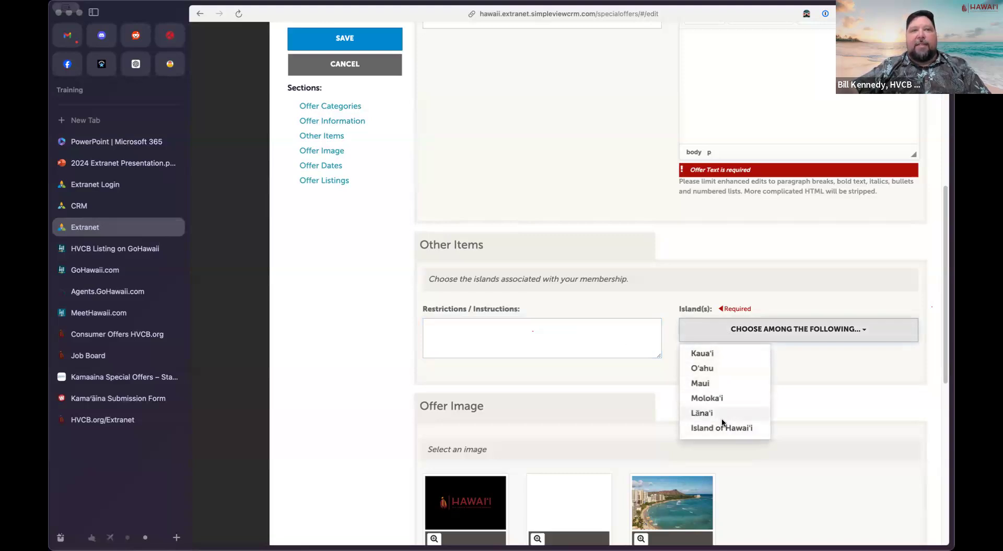
left_click(834, 399)
scroll(834, 399, "down", 3)
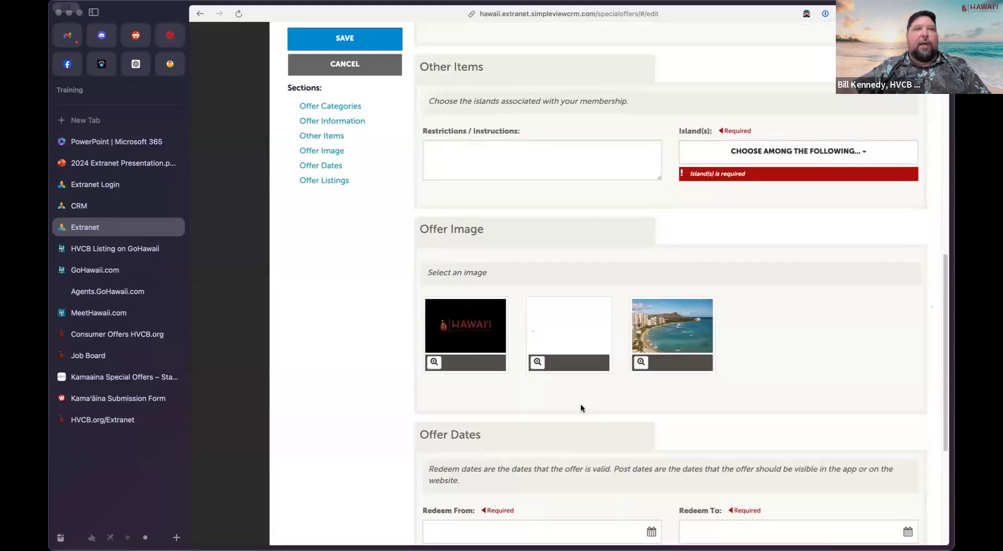
Step: Select the aerial coastline photo as the offer image and review the redeem and post date fields under Offer Dates
left_click(690, 340)
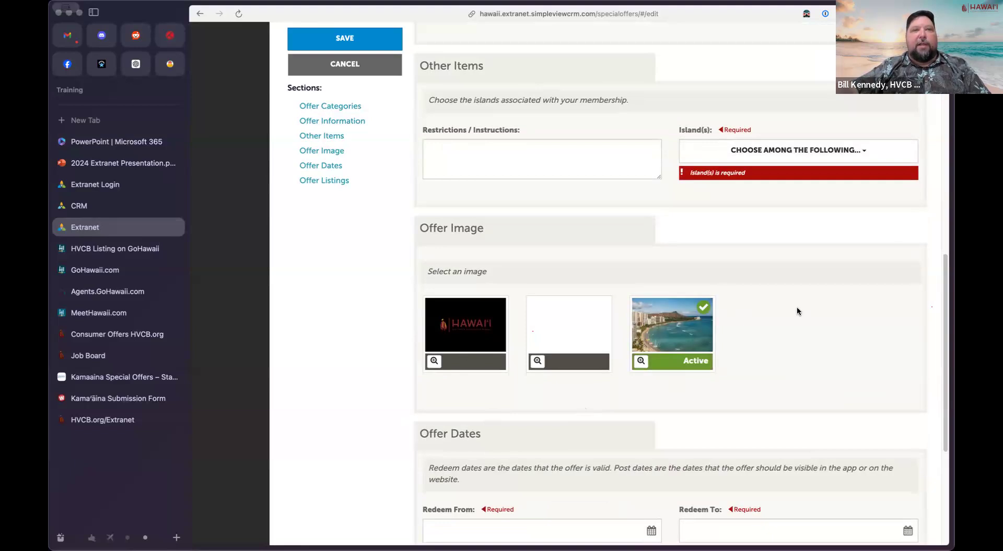
scroll(808, 311, "down", 1)
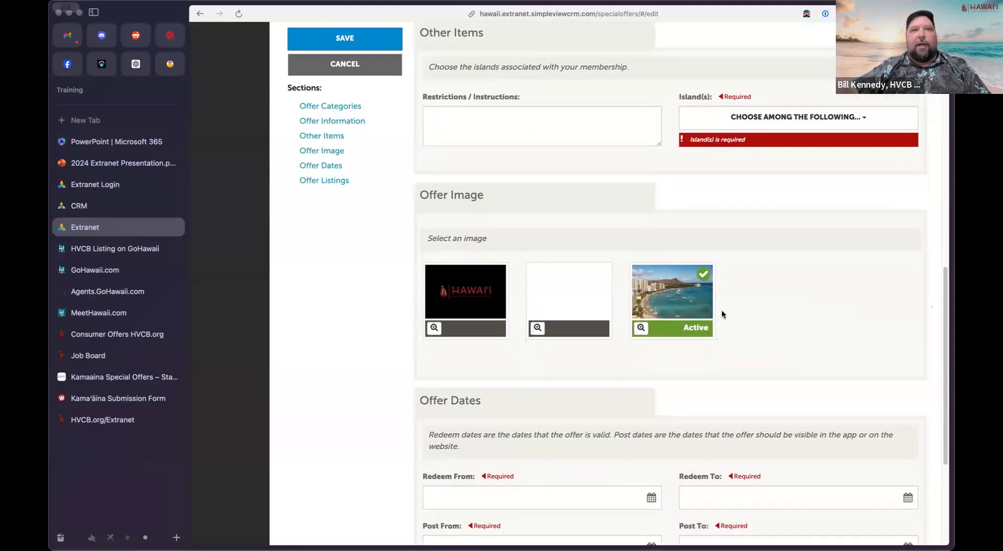
scroll(833, 289, "down", 1)
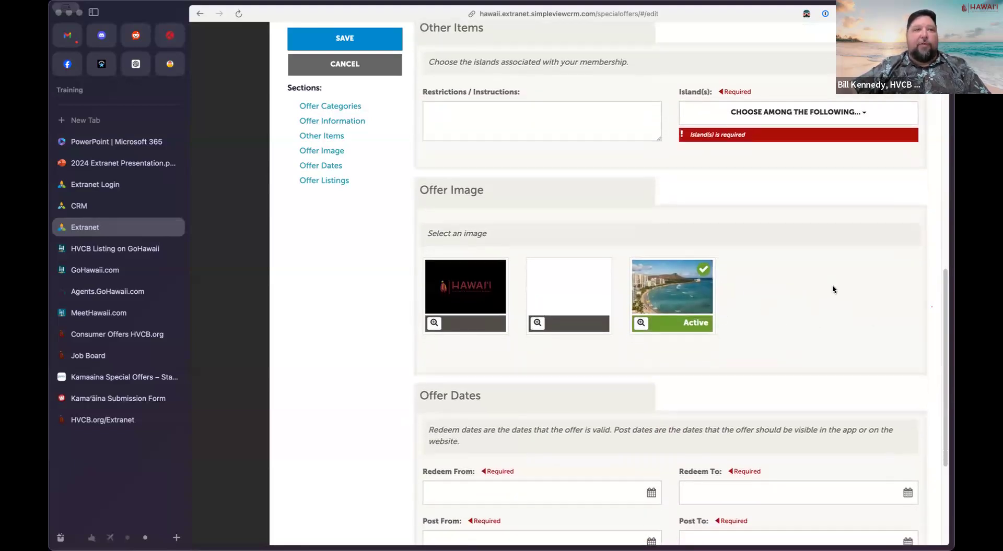
scroll(832, 290, "down", 4)
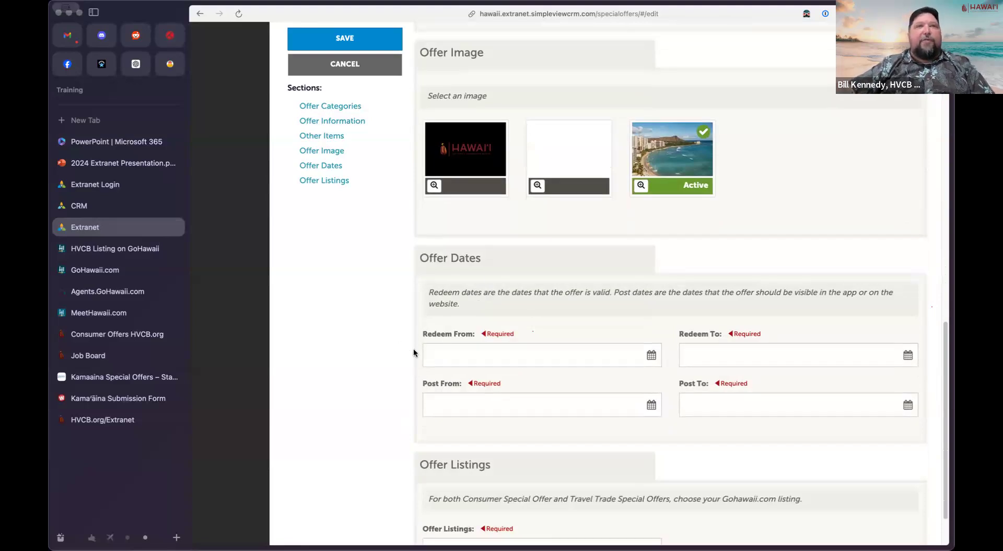
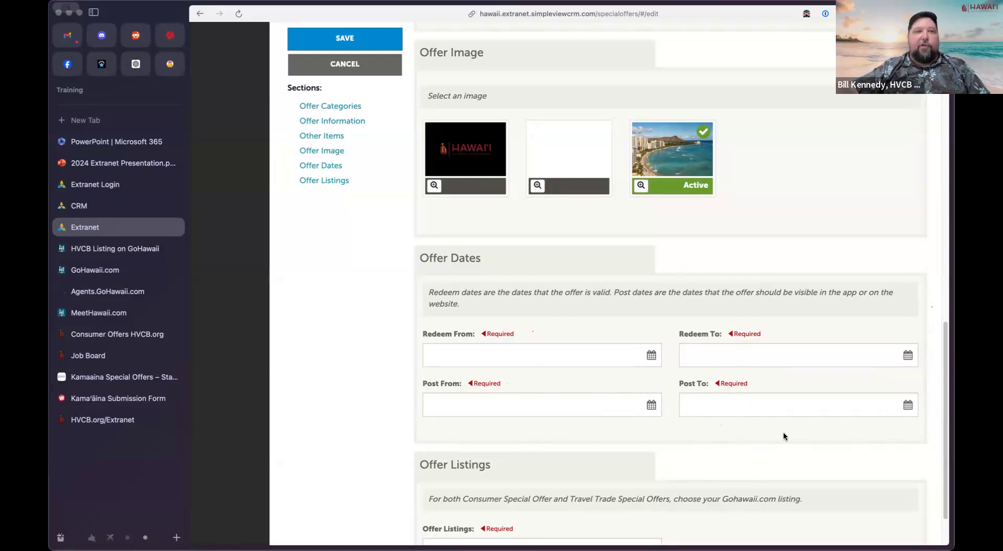
Step: Read the Offer Listings instruction and choose the Hawai'i Visitors & Convention Bureau GoHawaii.com listing (Services: General Business) for the offer
scroll(788, 435, "down", 2)
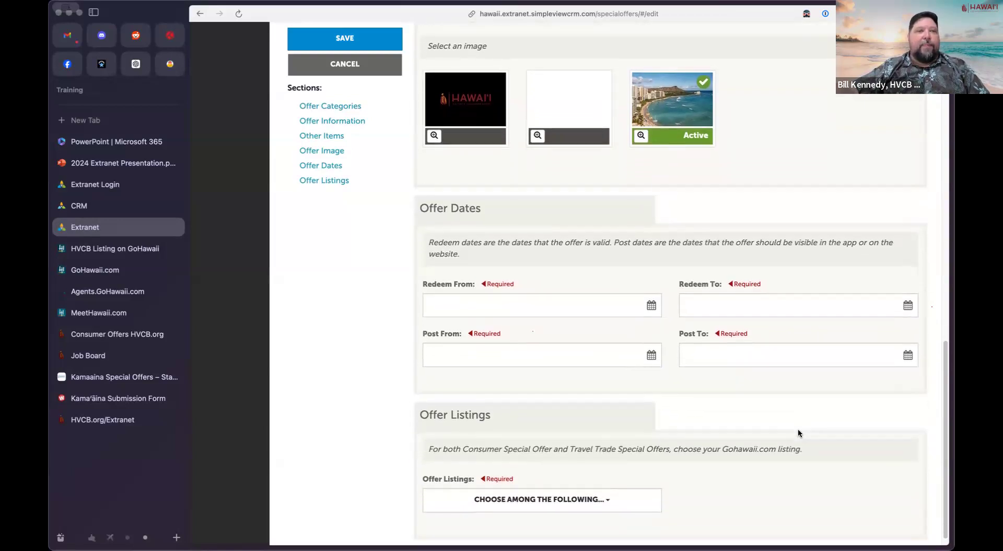
scroll(783, 434, "down", 1)
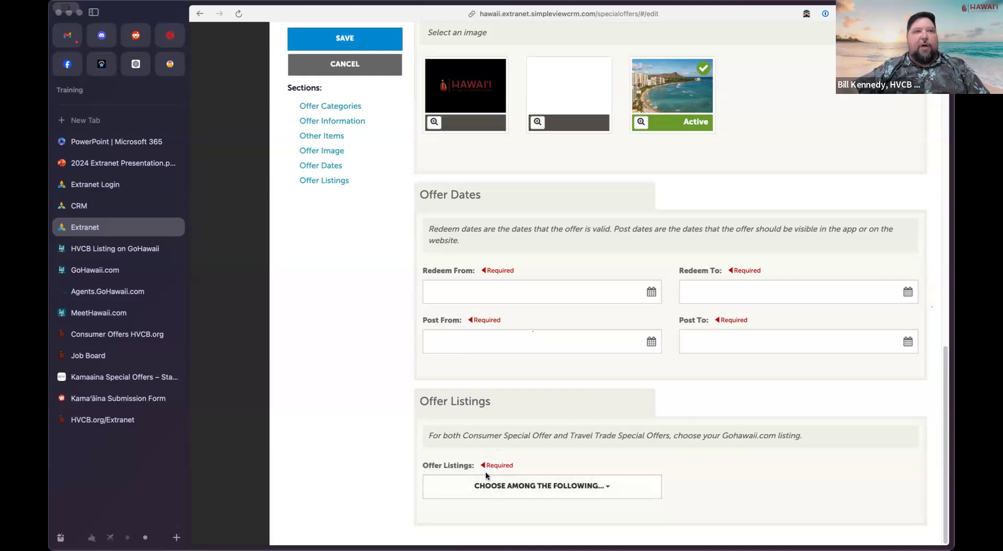
left_click(497, 487)
scroll(757, 469, "down", 1)
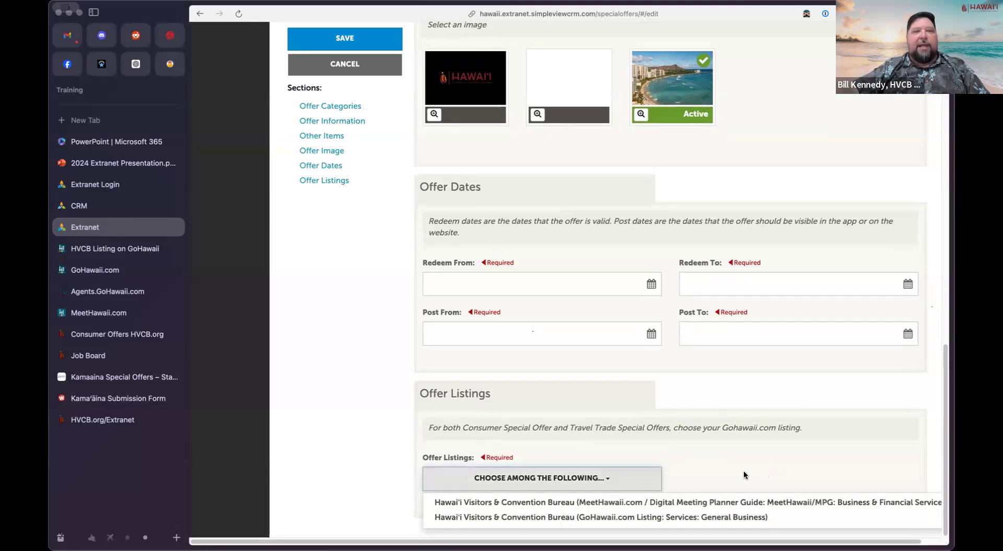
left_click_drag(430, 428, 817, 452)
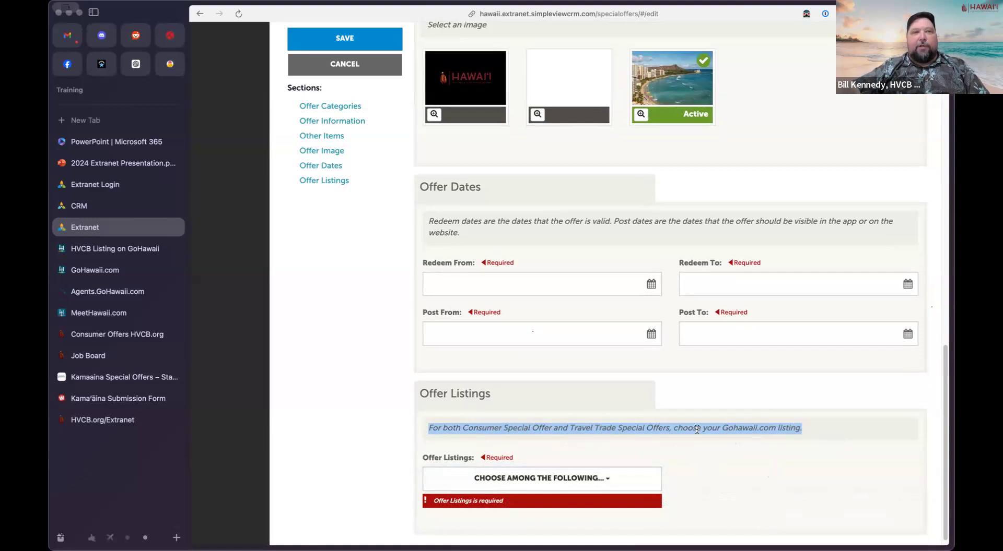
left_click(662, 491)
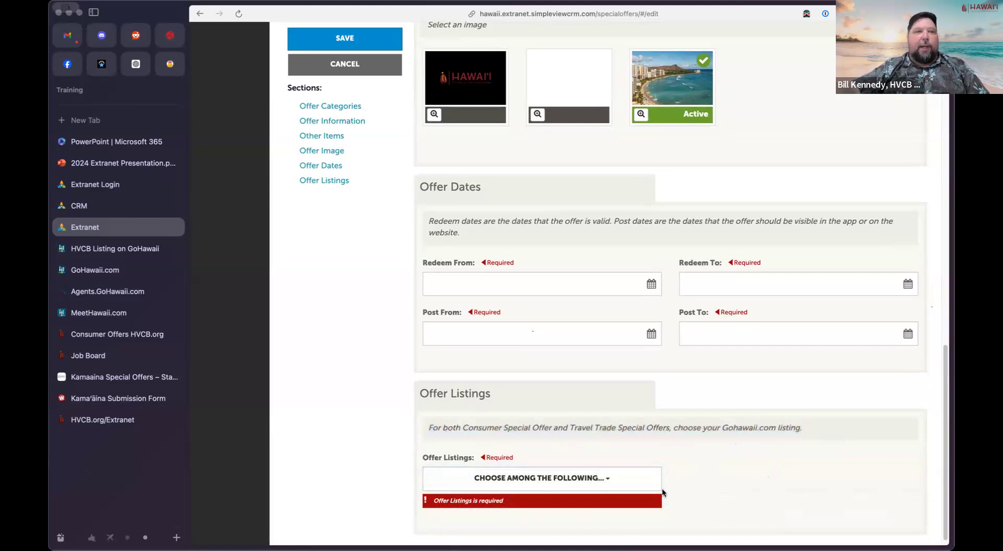
left_click(578, 478)
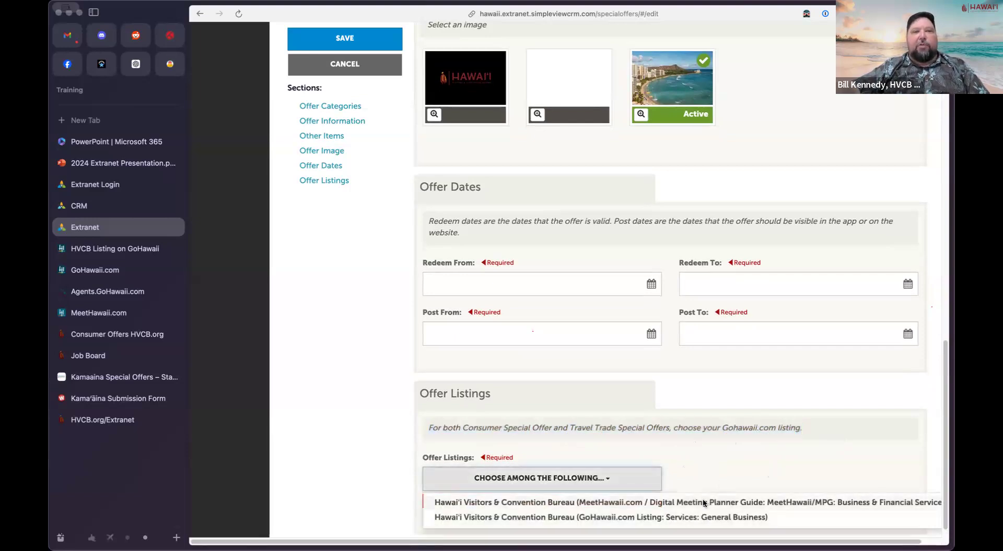
left_click(697, 516)
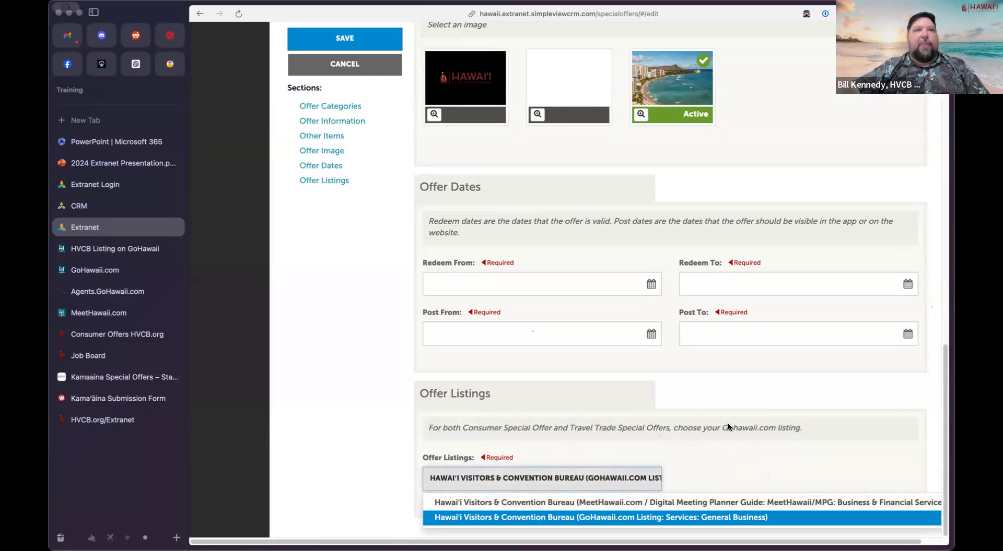
Step: Cancel the new offer without saving, and check the available Collateral options from the Offers list
scroll(728, 424, "up", 15)
left_click(345, 148)
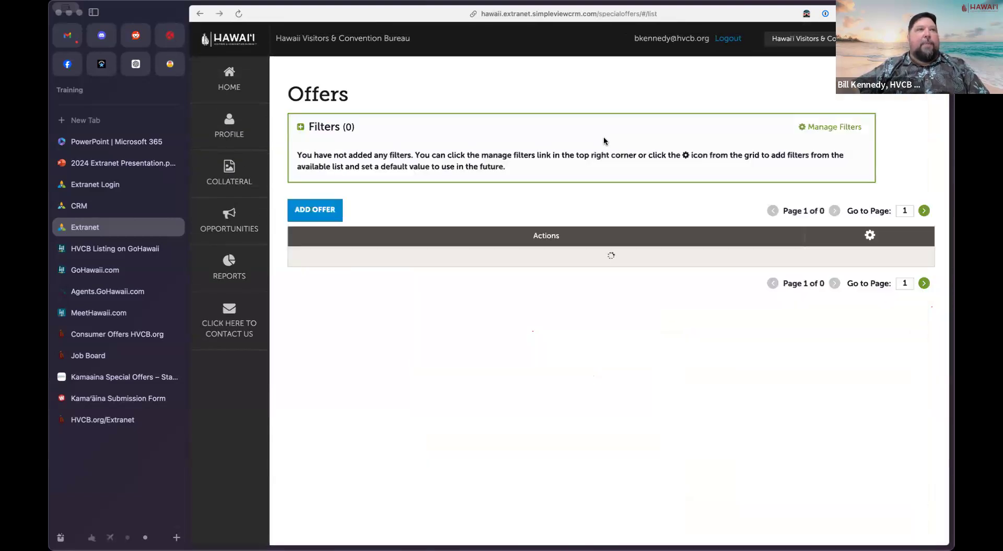
left_click(223, 175)
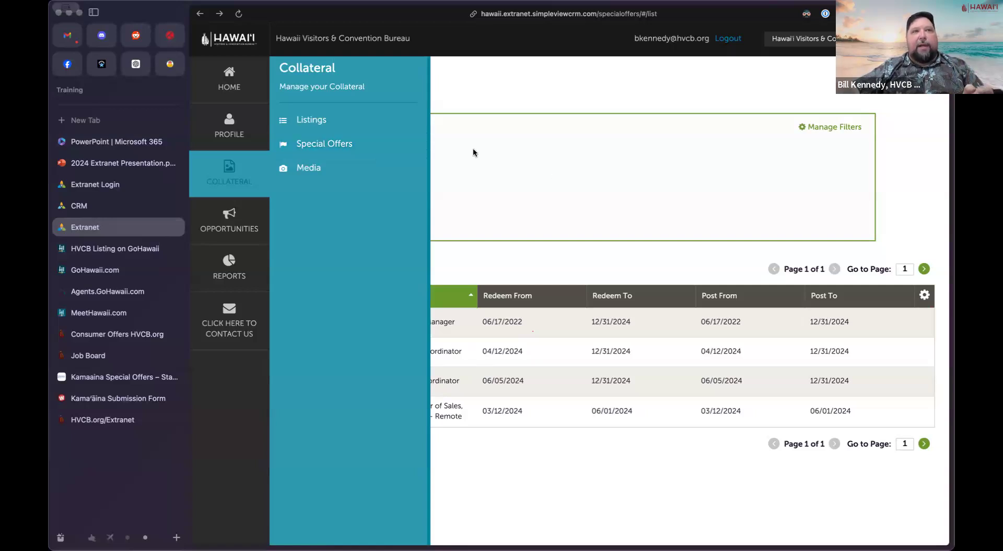
left_click(518, 256)
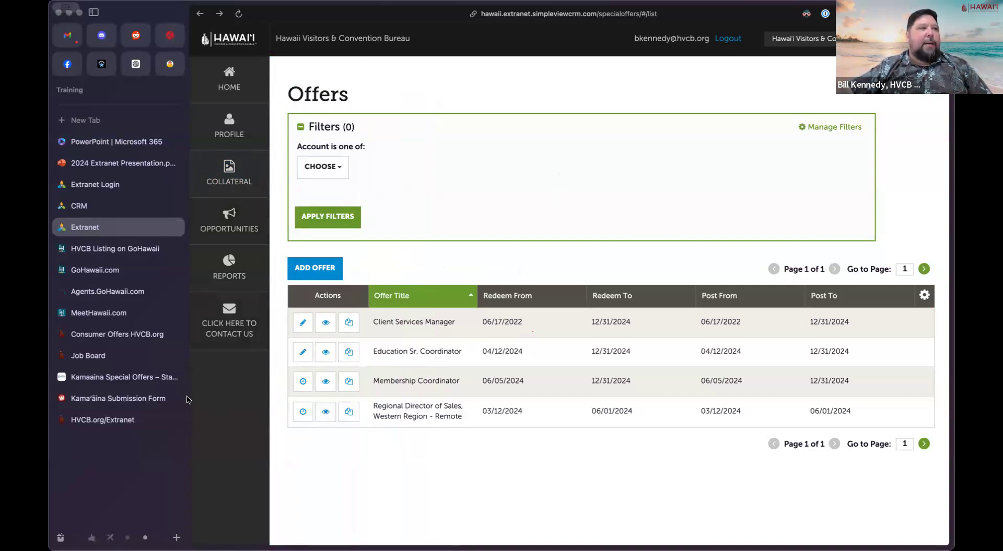
Step: Switch to the Kamaaina Special Offers site and examine its landing page and the members' Premium Offers
left_click(100, 377)
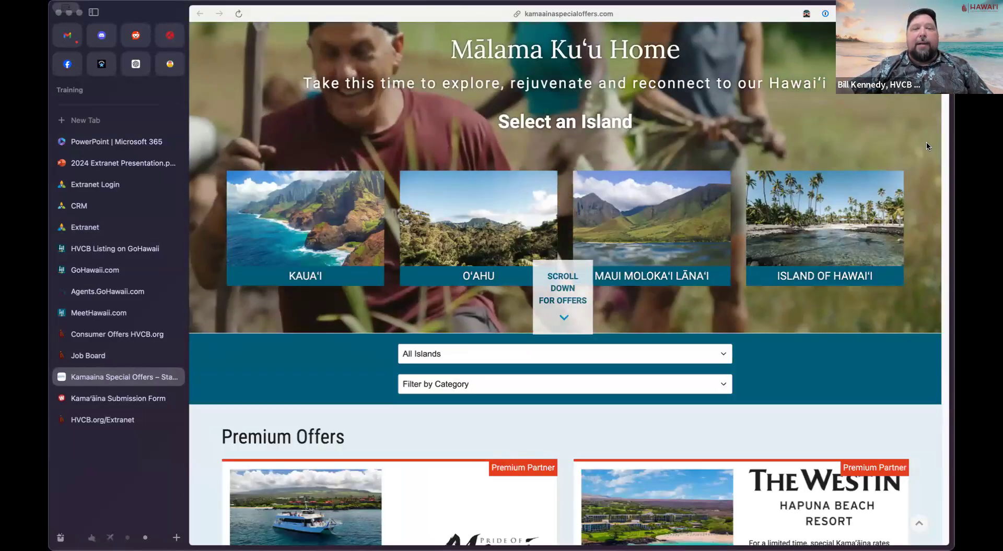
scroll(934, 155, "up", 1)
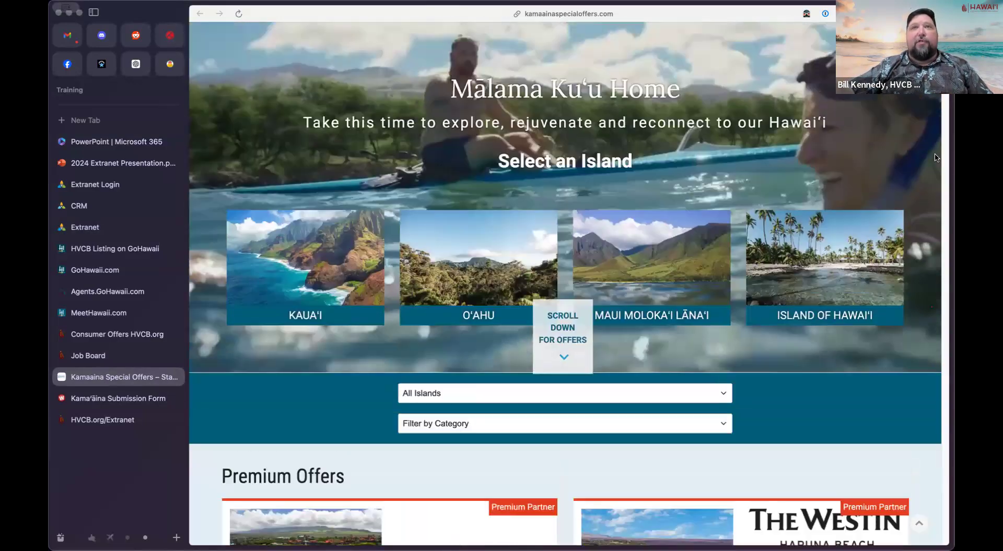
scroll(932, 154, "up", 4)
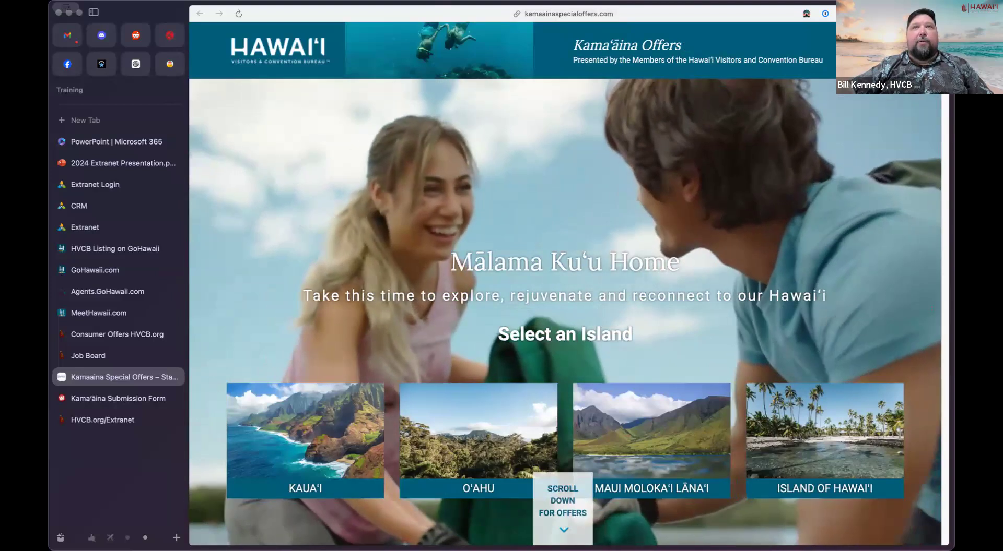
scroll(564, 285, "down", 8)
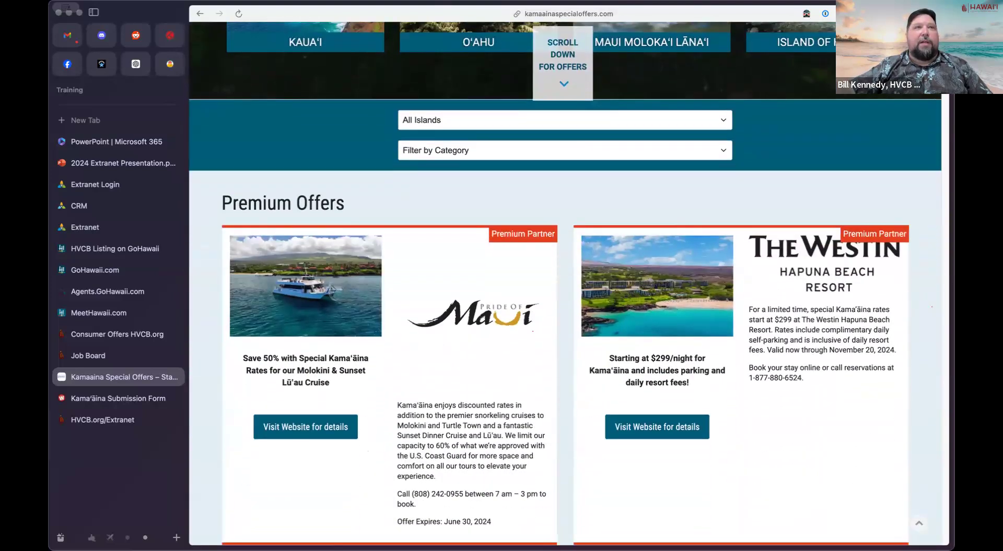
scroll(564, 285, "down", 2)
scroll(564, 285, "down", 3)
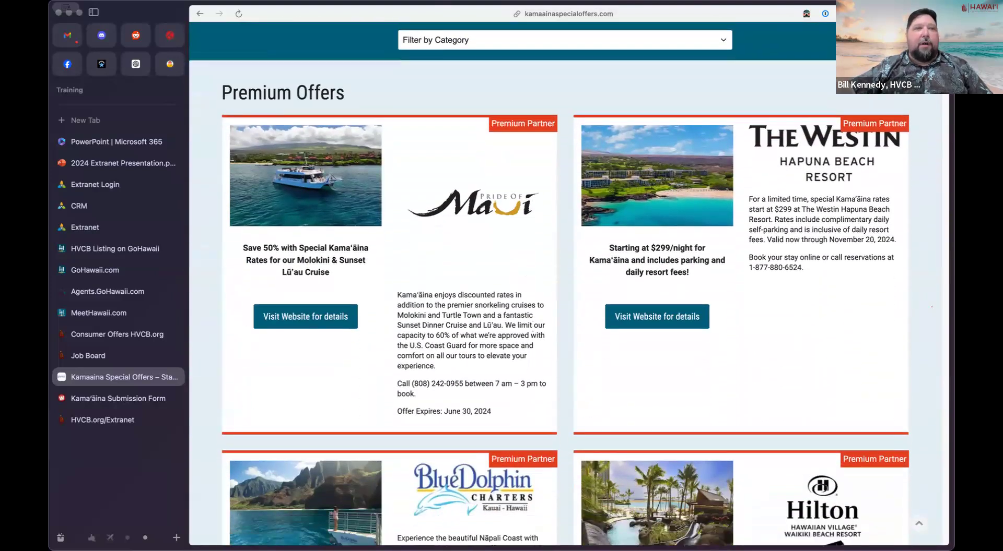
scroll(564, 285, "down", 12)
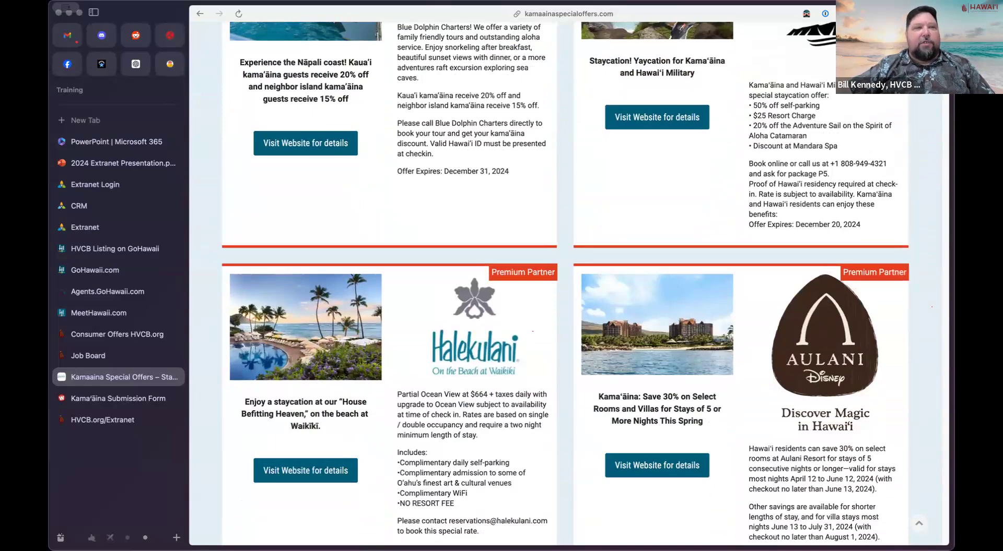
scroll(564, 285, "down", 15)
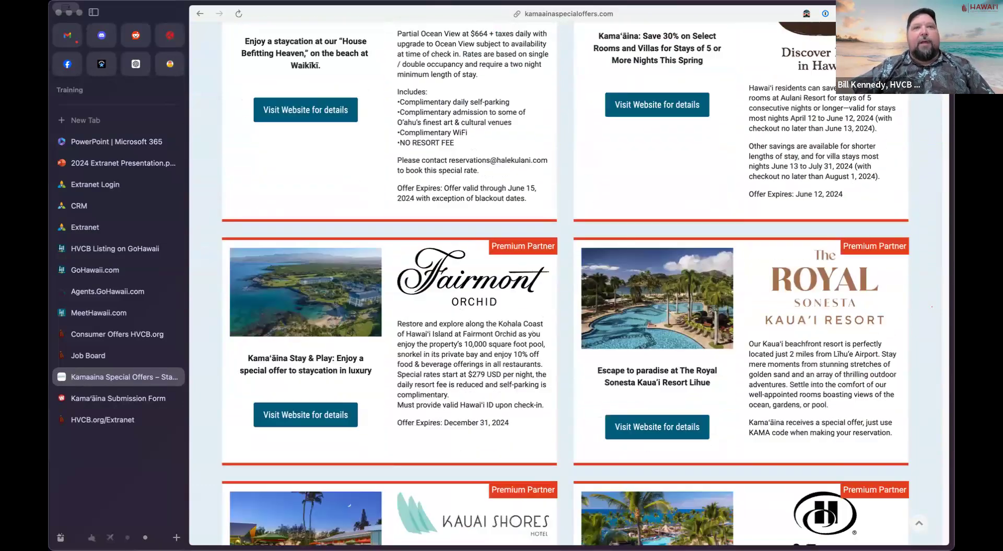
scroll(564, 285, "down", 7)
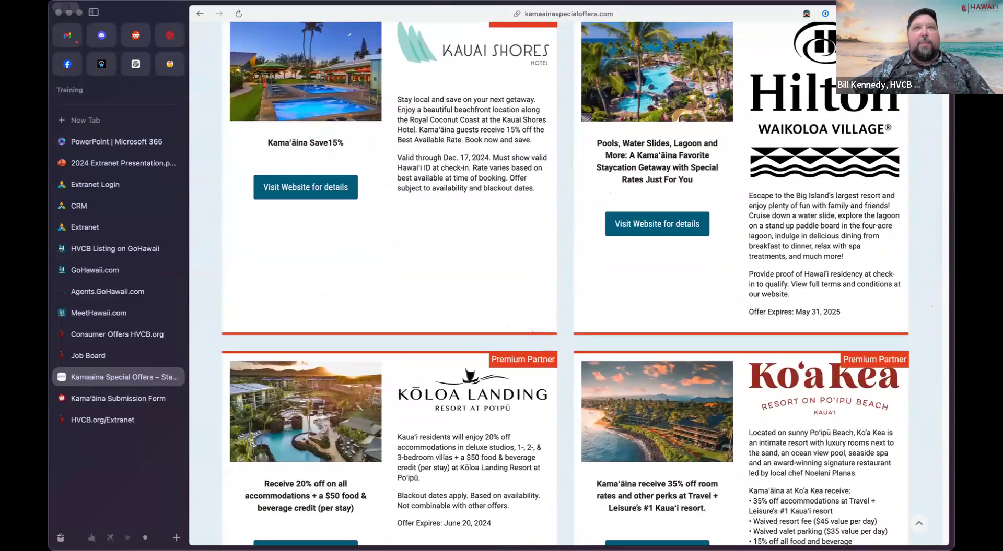
scroll(564, 284, "down", 7)
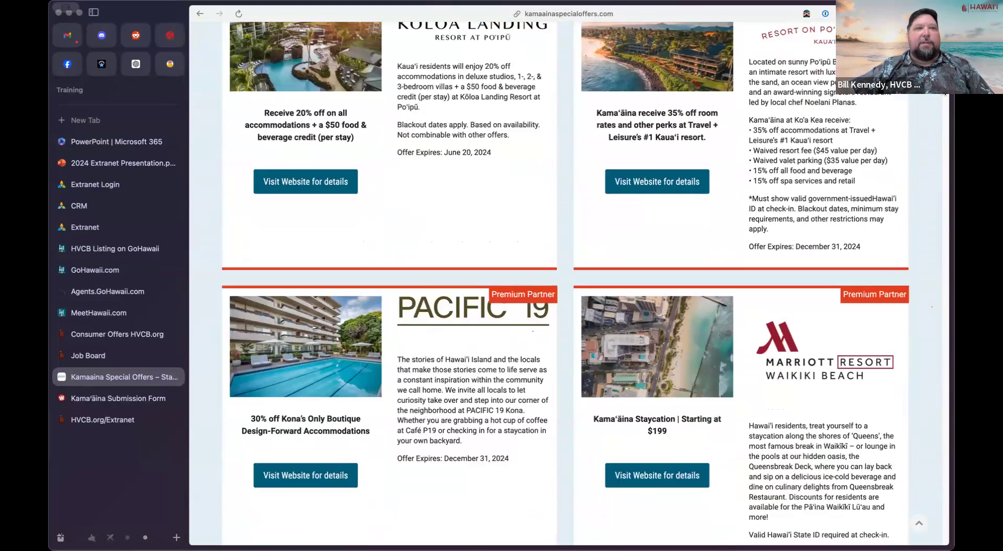
scroll(944, 99, "down", 10)
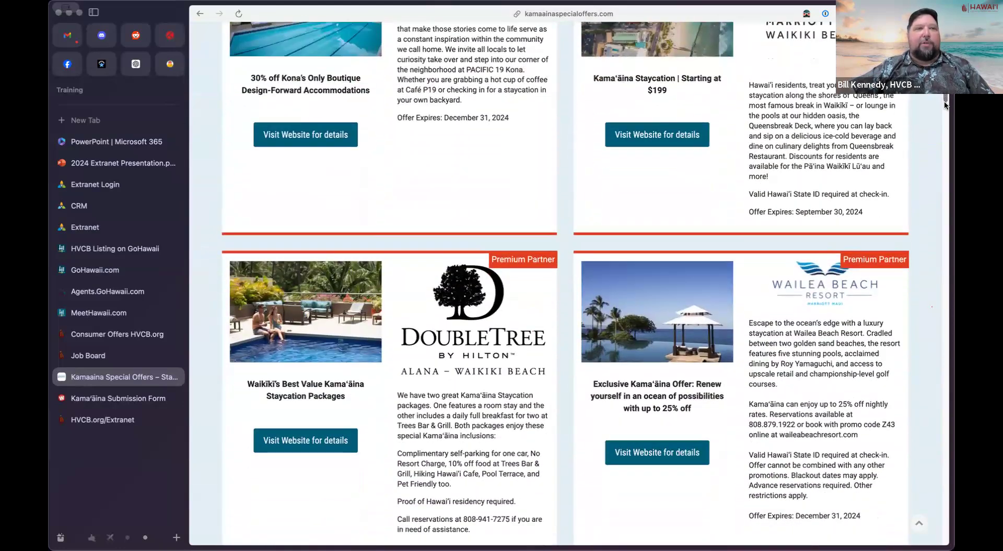
scroll(945, 104, "down", 5)
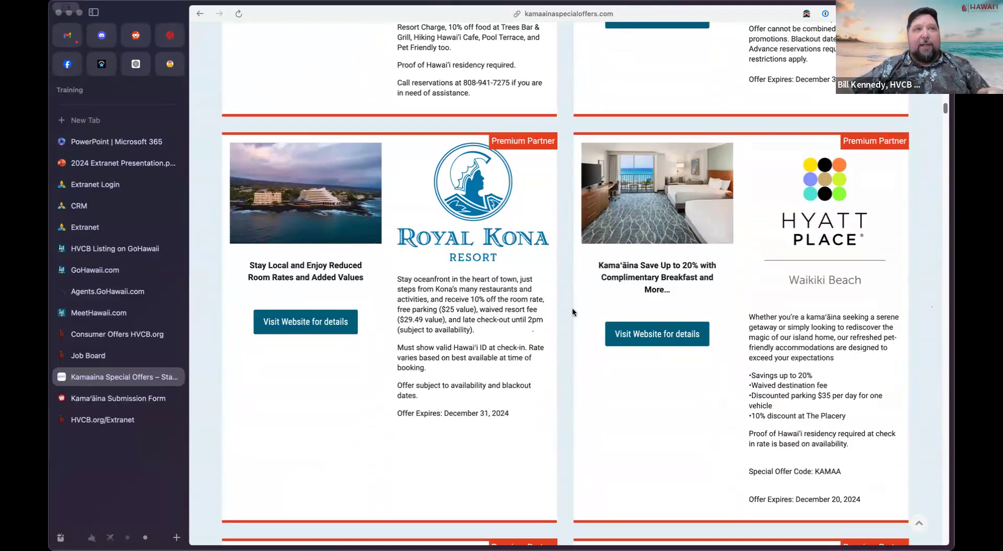
Step: Open the Kamaʻāina Submission Form and view the 2024 Kamaaina Special Offers Program introduction at its beginning
left_click(135, 400)
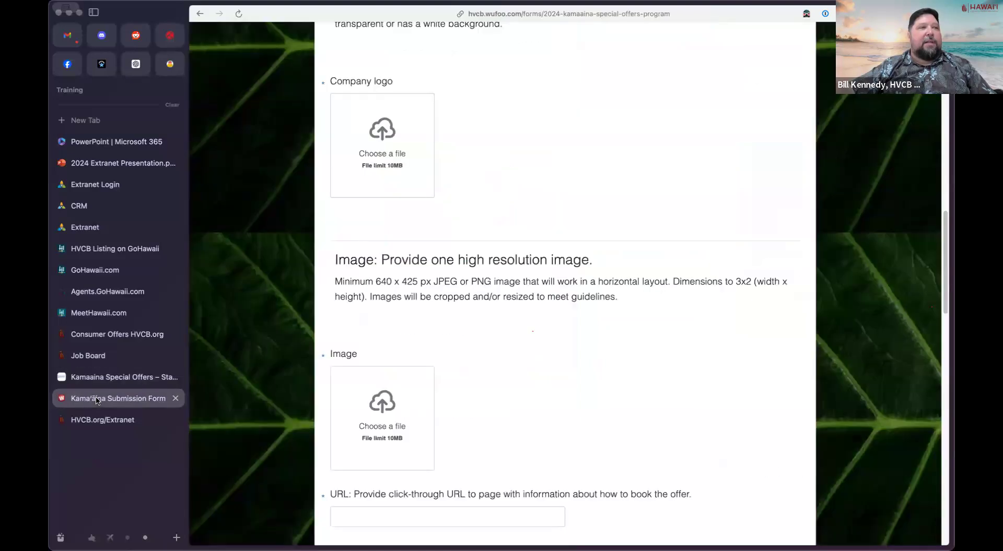
scroll(621, 233, "up", 10)
scroll(622, 233, "up", 8)
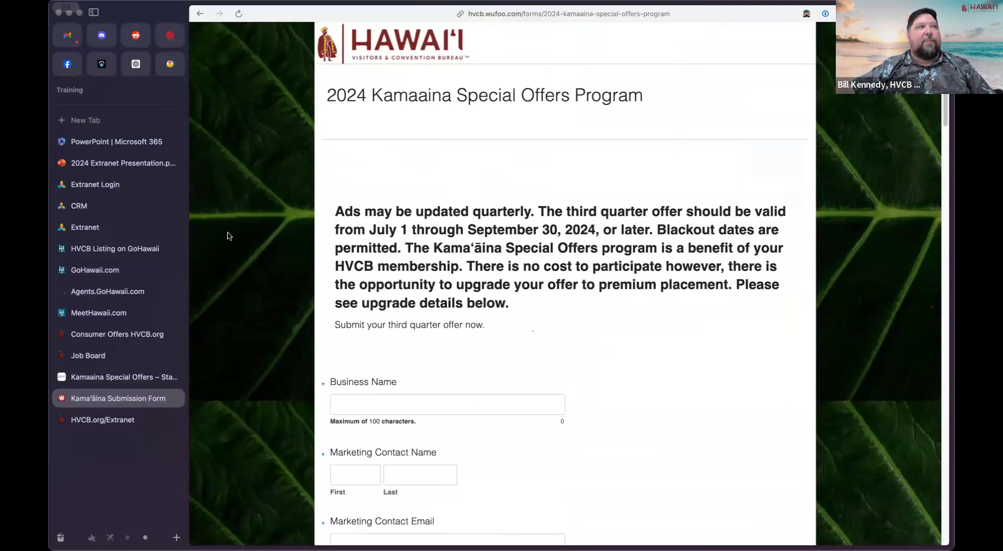
Step: Return to the Extranet home page, read the full "Submit a Kamaʻāina Offer" partner bulletin, and close it
left_click(108, 230)
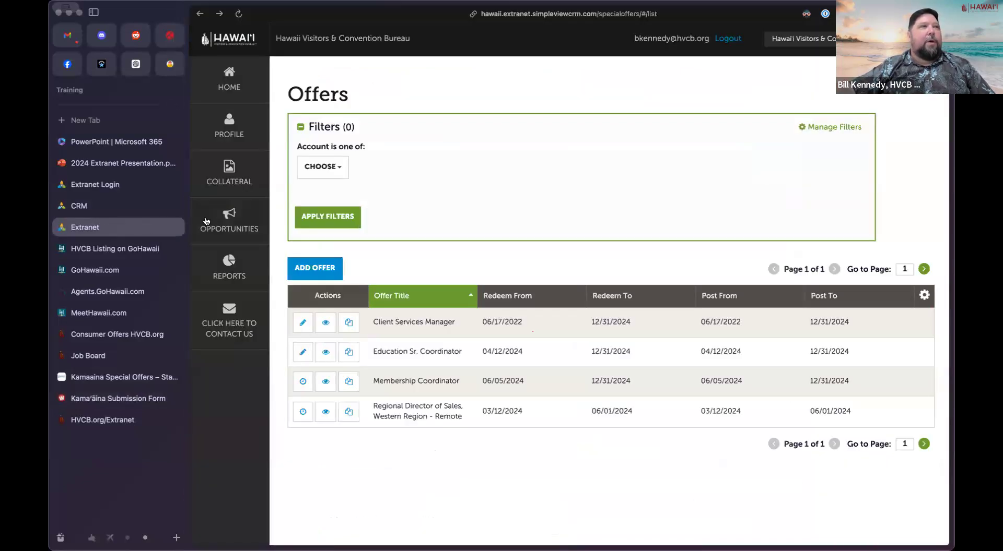
left_click(228, 77)
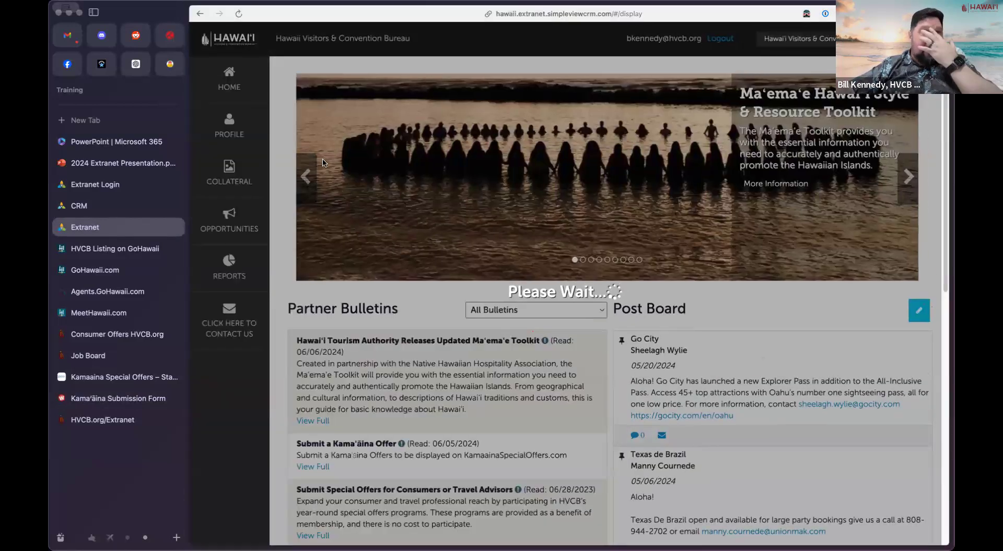
scroll(589, 312, "down", 3)
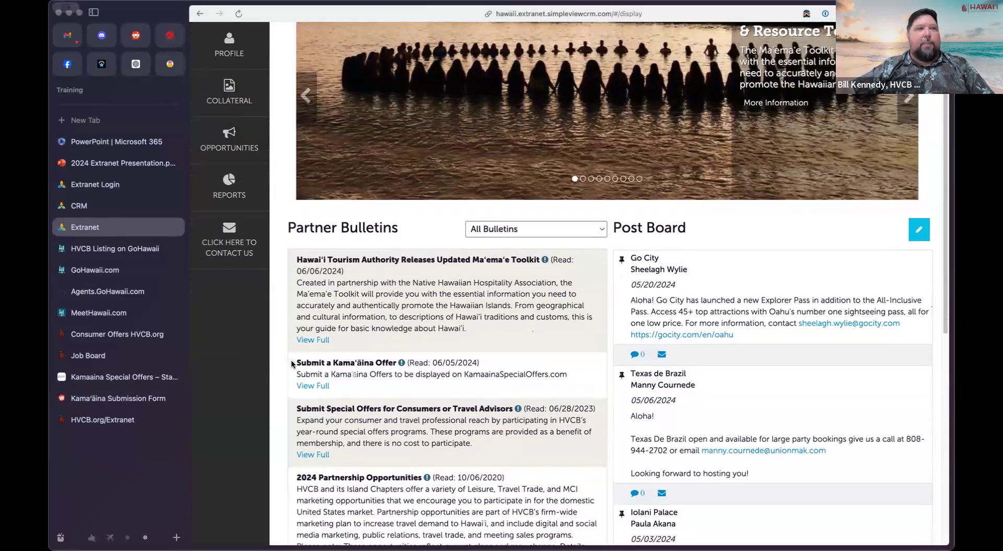
left_click_drag(291, 364, 574, 377)
left_click(428, 392)
left_click(313, 387)
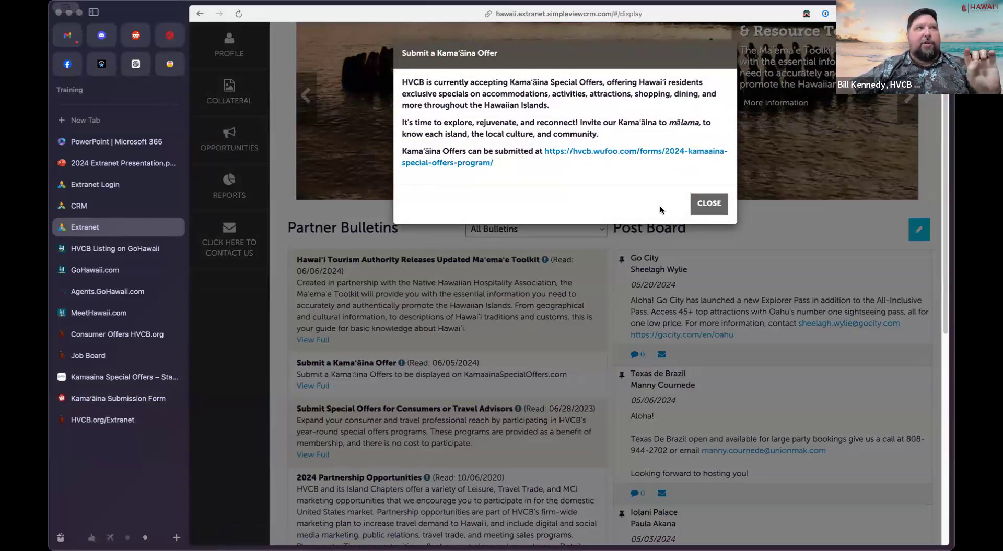
left_click(710, 205)
left_click(229, 94)
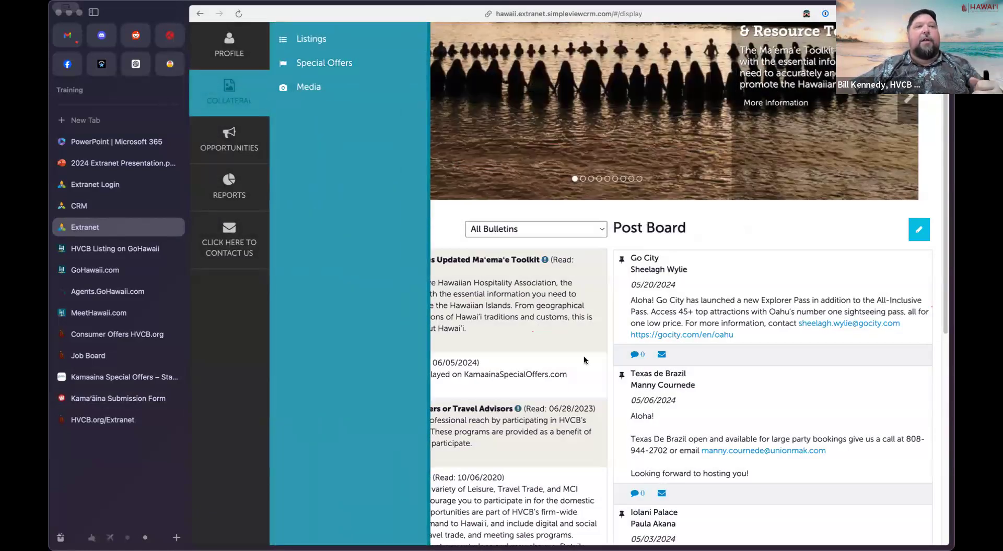
left_click(606, 349)
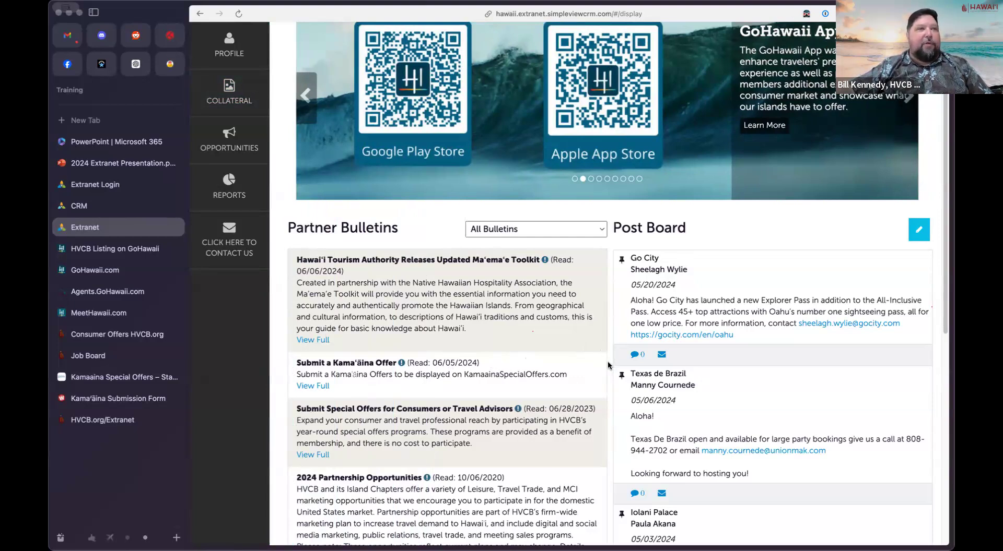
scroll(607, 364, "up", 3)
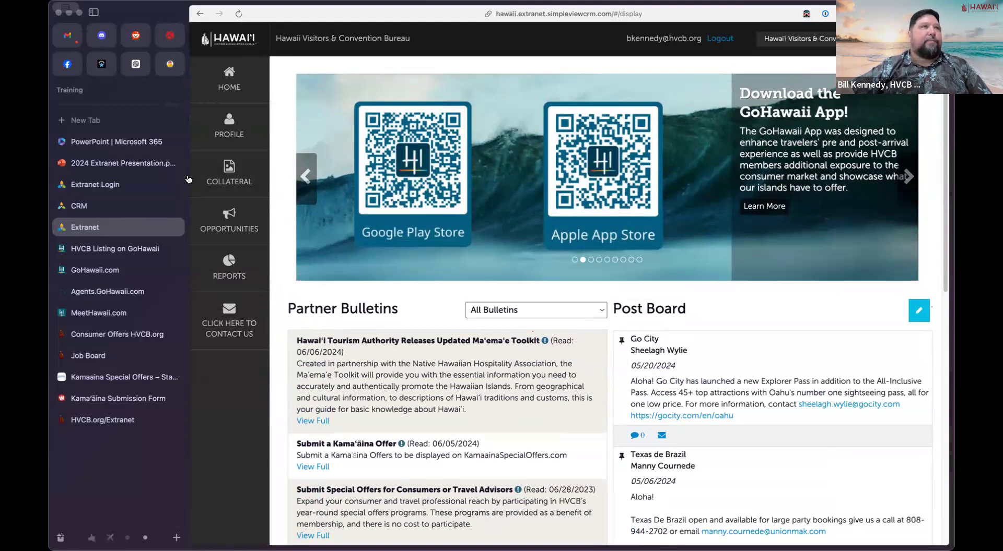
Step: Open the Media collateral list and start a new media entry with Hawaiʻi Visitors & Convention Bureau as its account
left_click(229, 168)
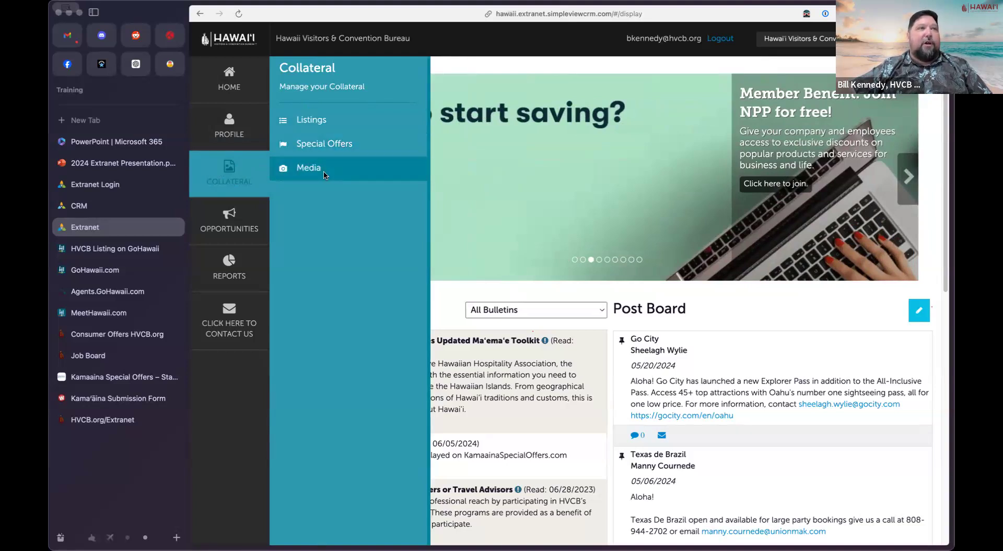
left_click(353, 171)
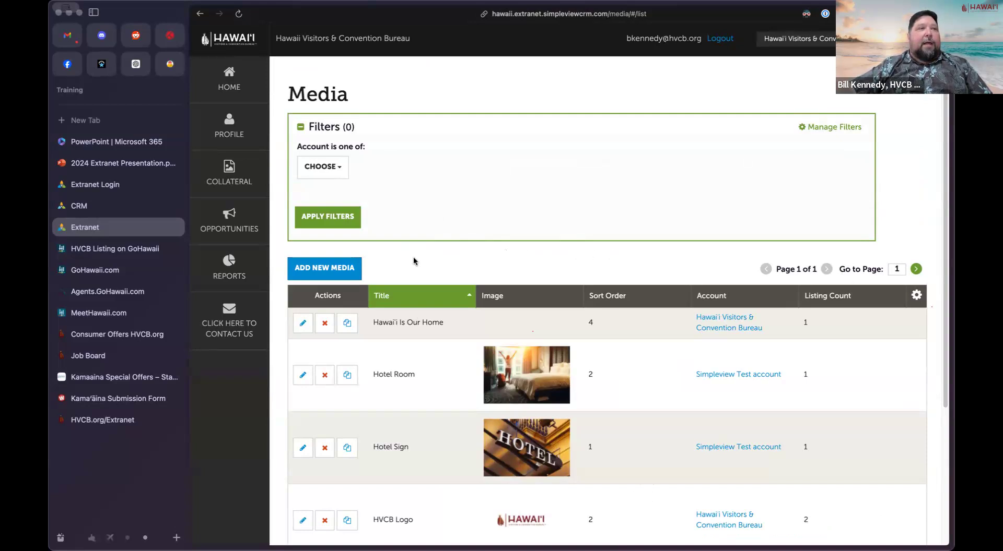
left_click(314, 271)
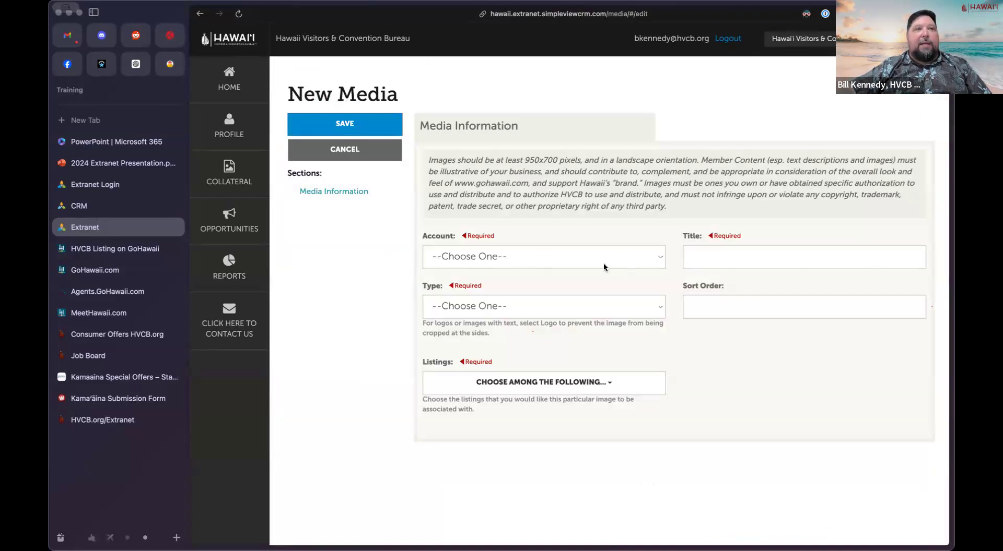
left_click(530, 261)
left_click(528, 273)
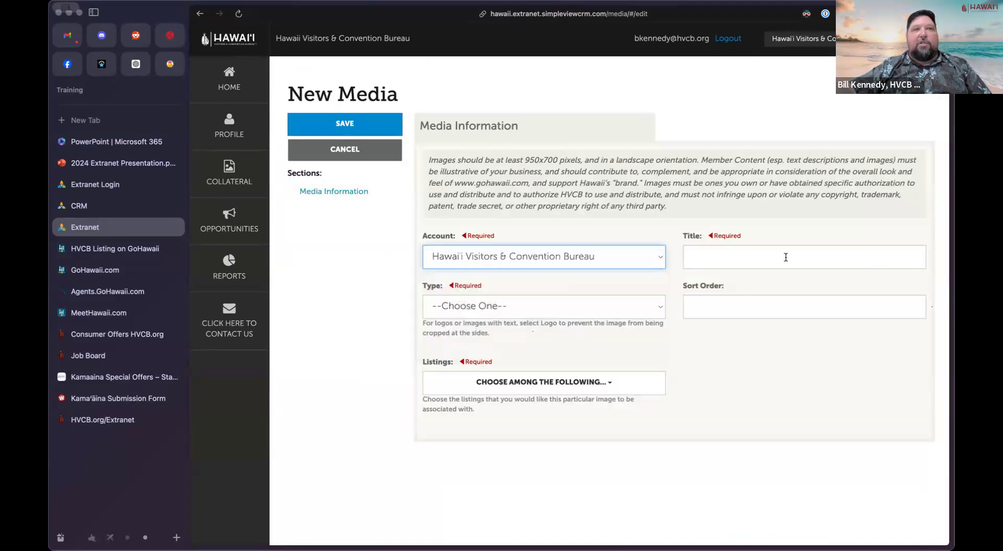
left_click(708, 254)
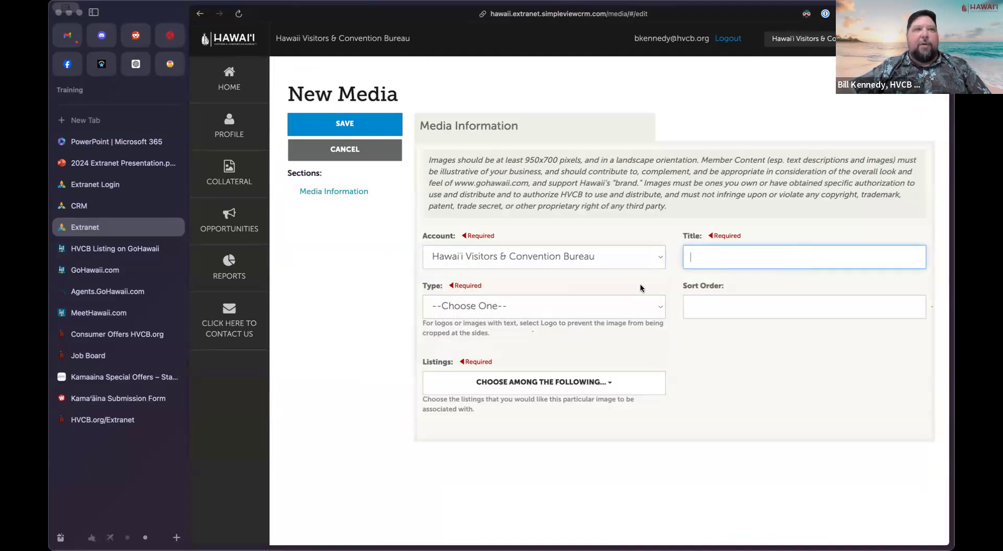
Step: Check the new media entry's Type, Sort Order and Listings fields and the image size requirement, and cancel without saving
left_click(515, 311)
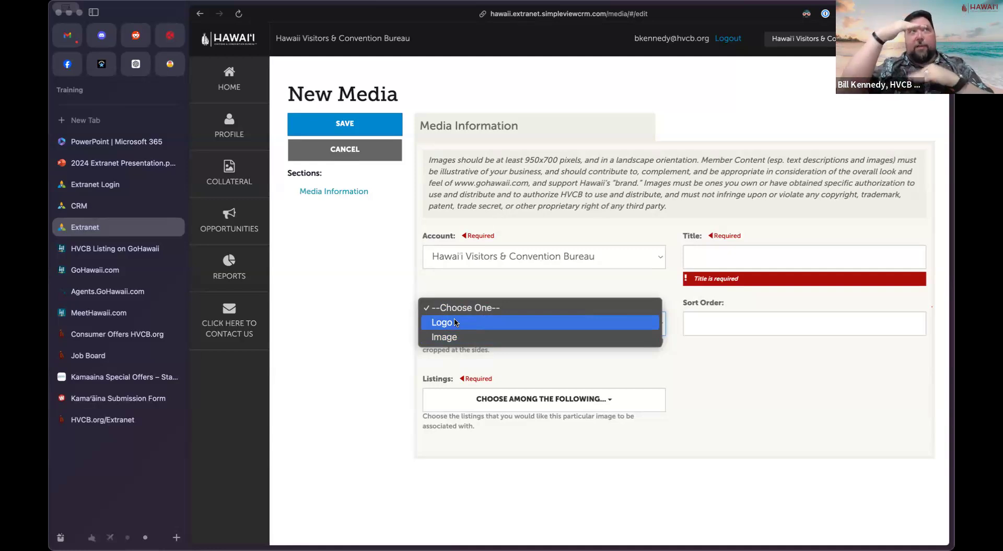
left_click(730, 349)
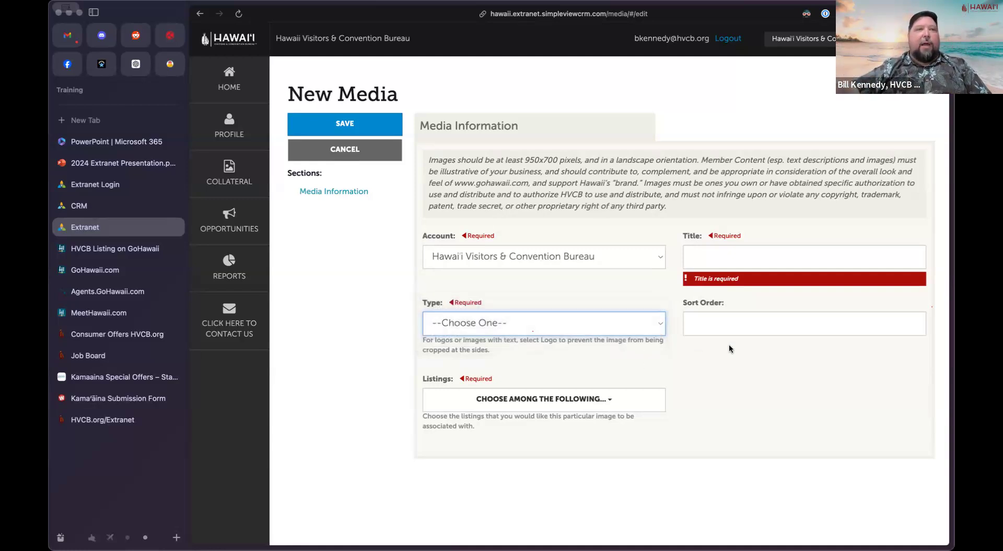
left_click(718, 319)
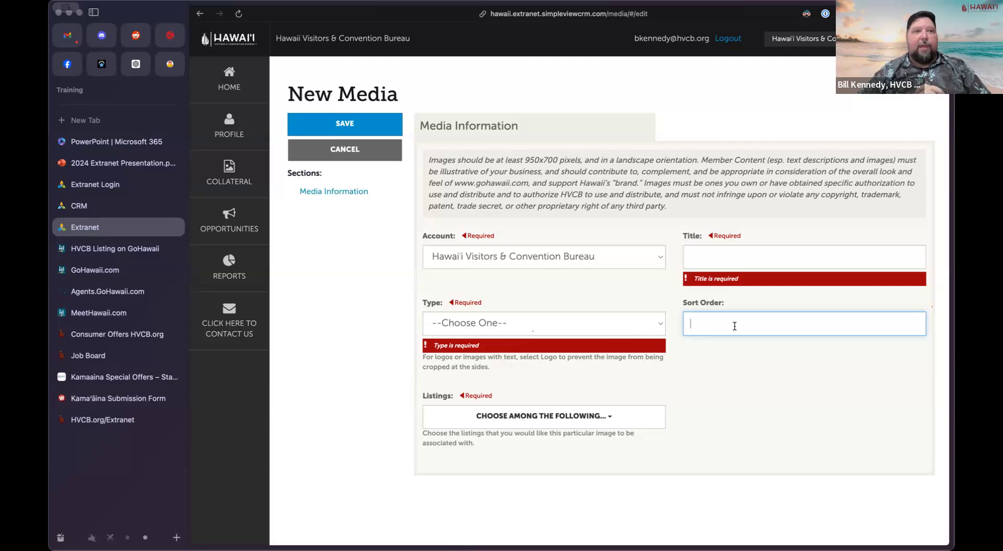
left_click(624, 420)
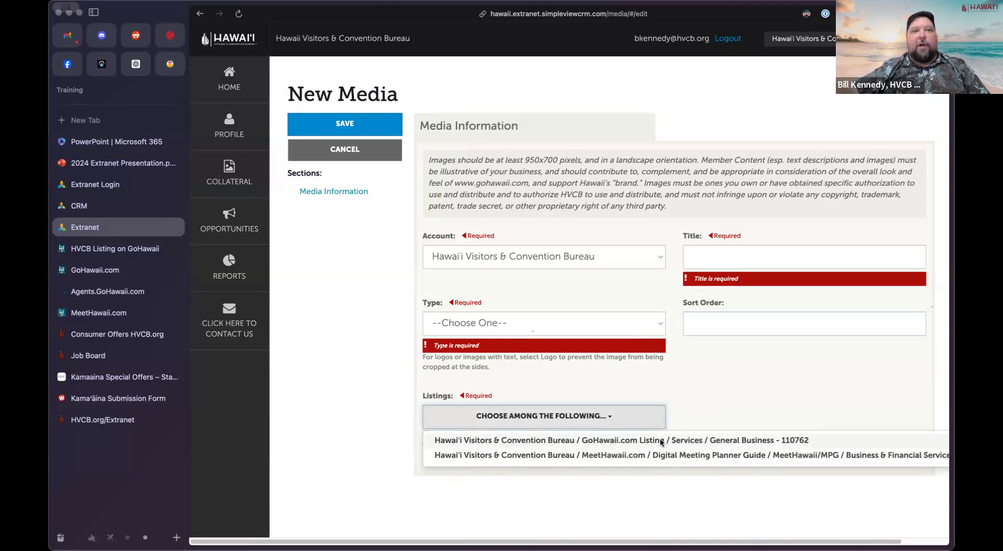
left_click(756, 369)
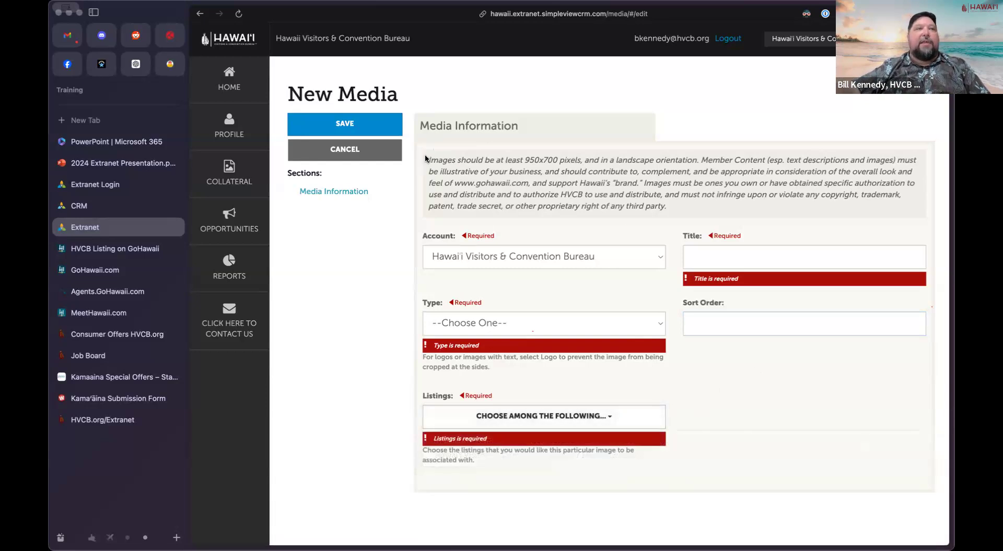
left_click_drag(582, 155, 585, 158)
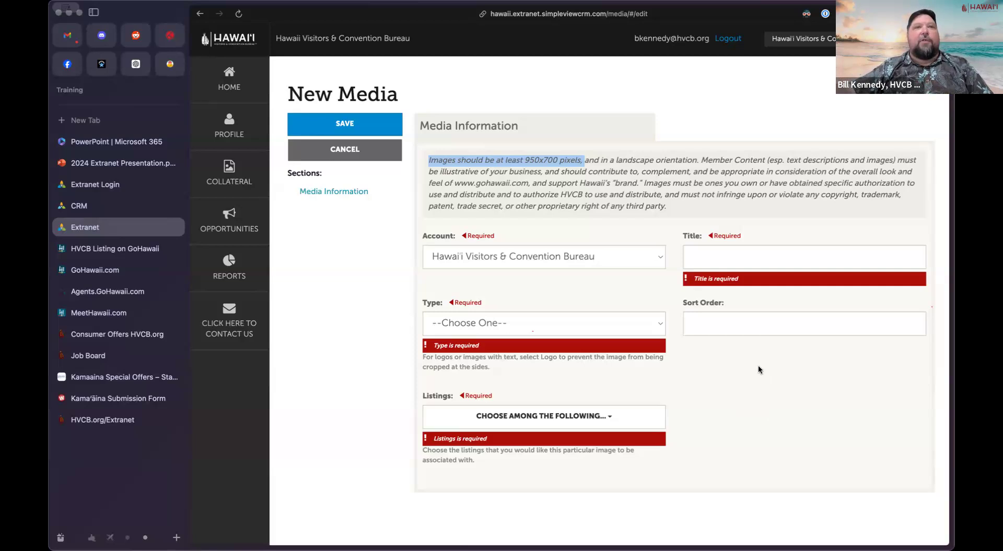
left_click(306, 157)
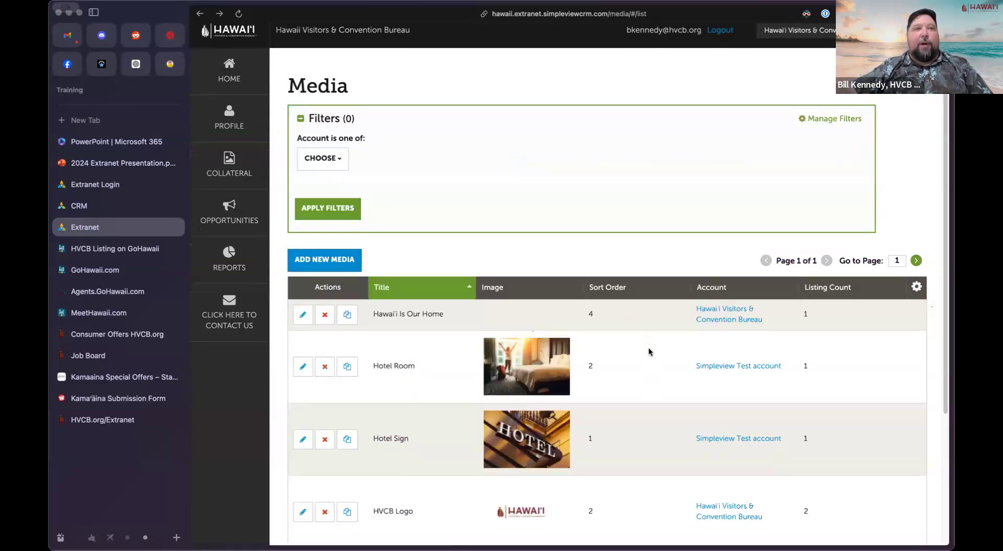
Step: Look over the images in the media list, including HVCB OVB Wide Test, and order the list by Sort Order
scroll(649, 349, "down", 4)
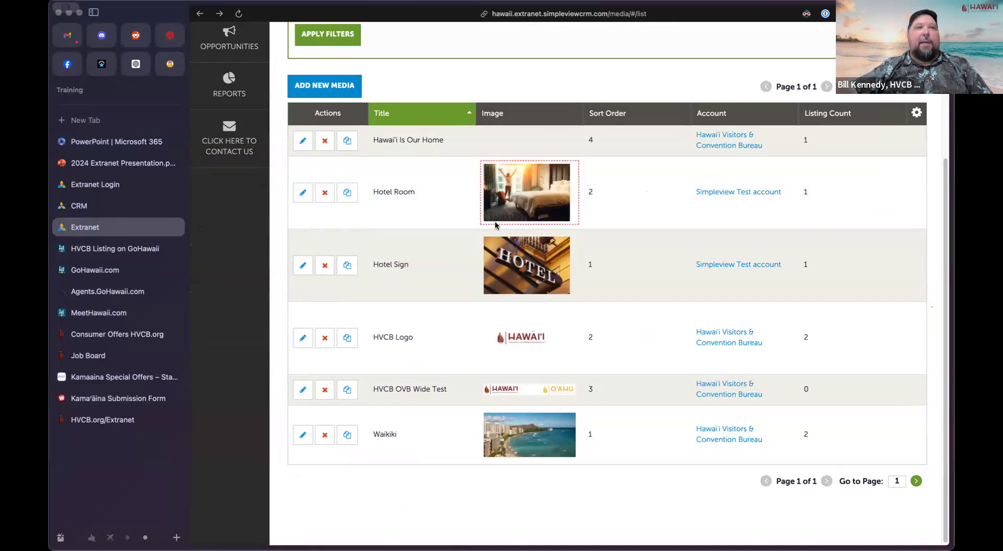
left_click(548, 226)
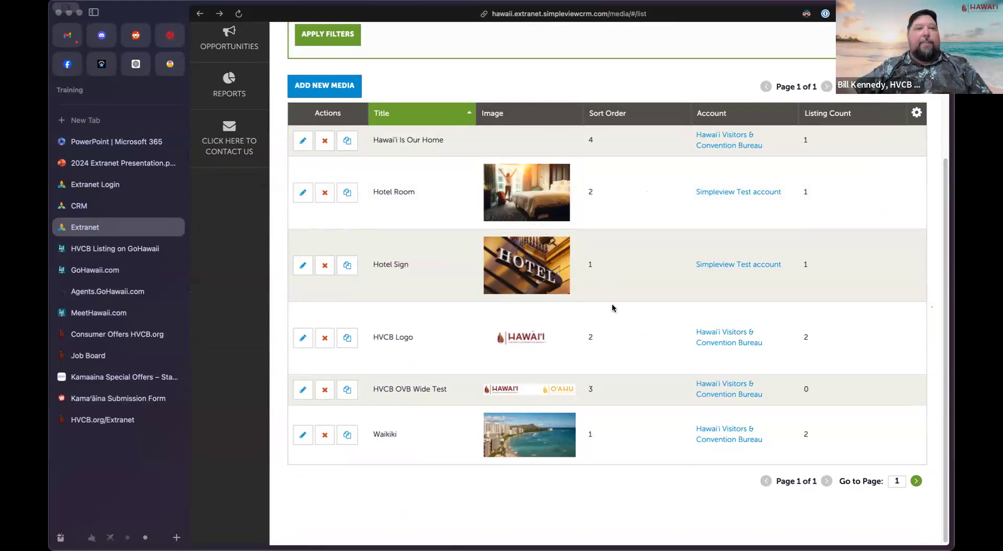
left_click(534, 395)
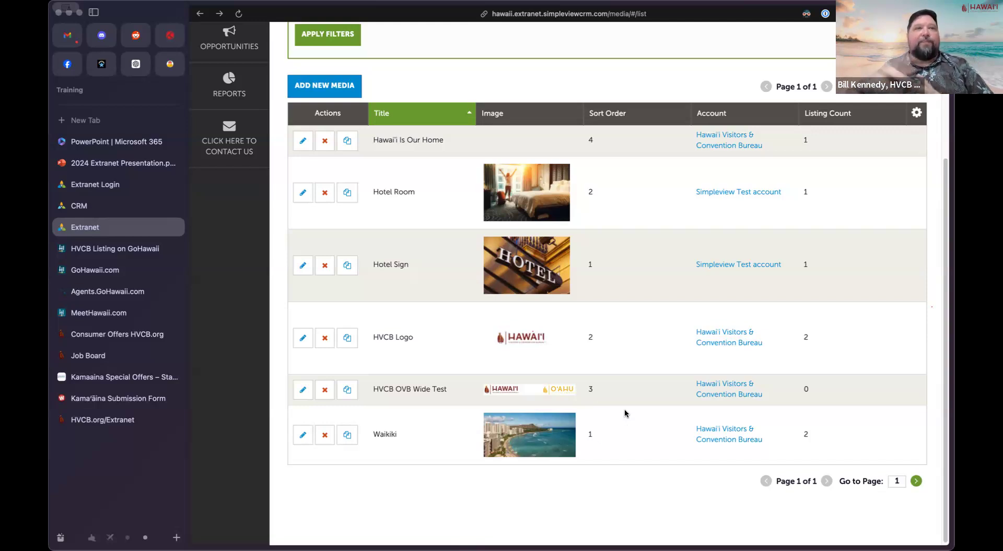
left_click(618, 112)
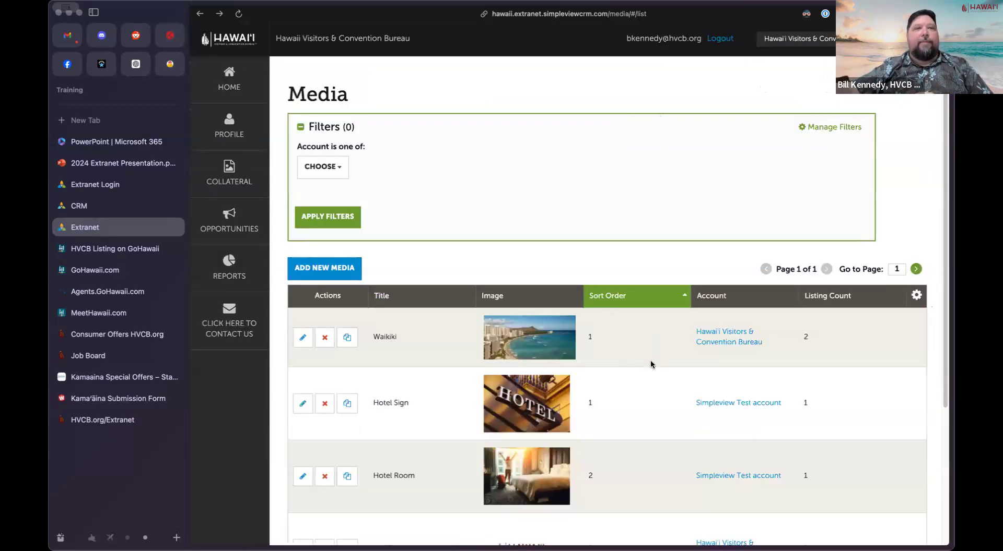
Step: Enlarge the Waikiki image, close the preview, and check the sort order of the media entries
left_click(526, 337)
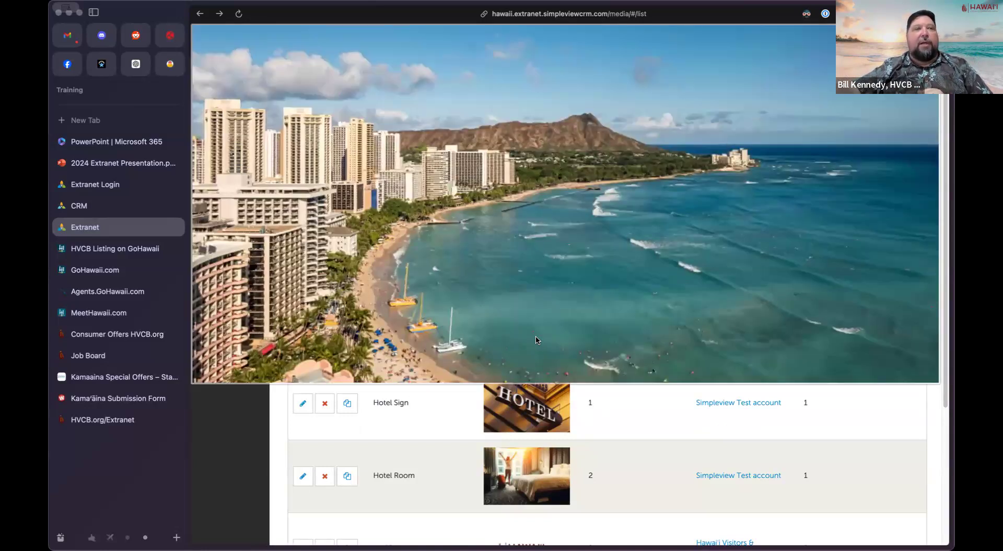
left_click(536, 340)
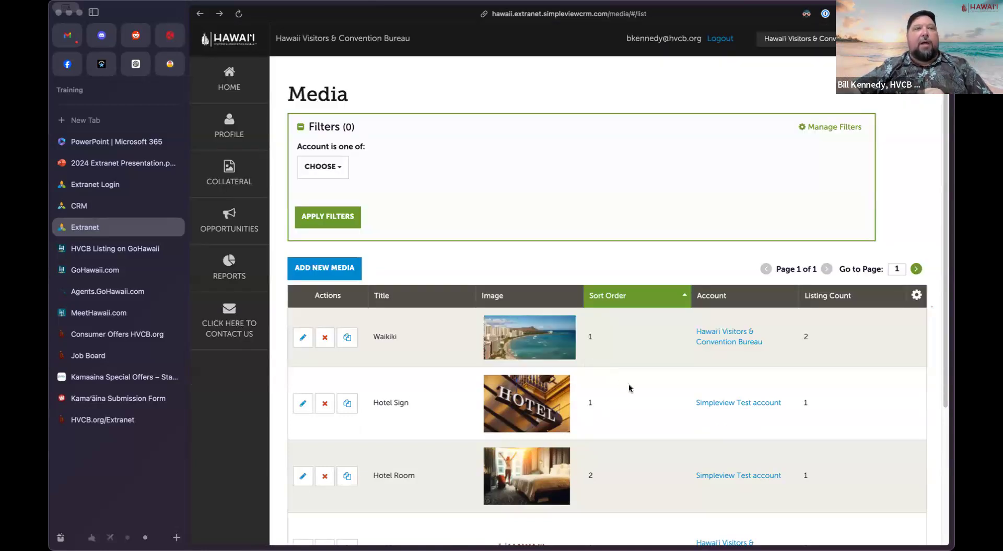
double_click(589, 336)
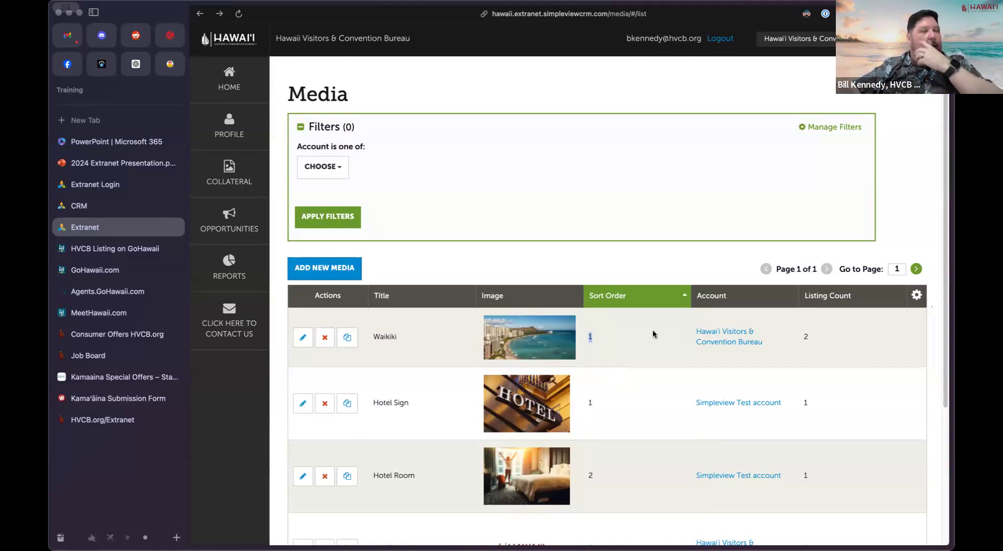
scroll(652, 345, "down", 1)
scroll(652, 346, "down", 5)
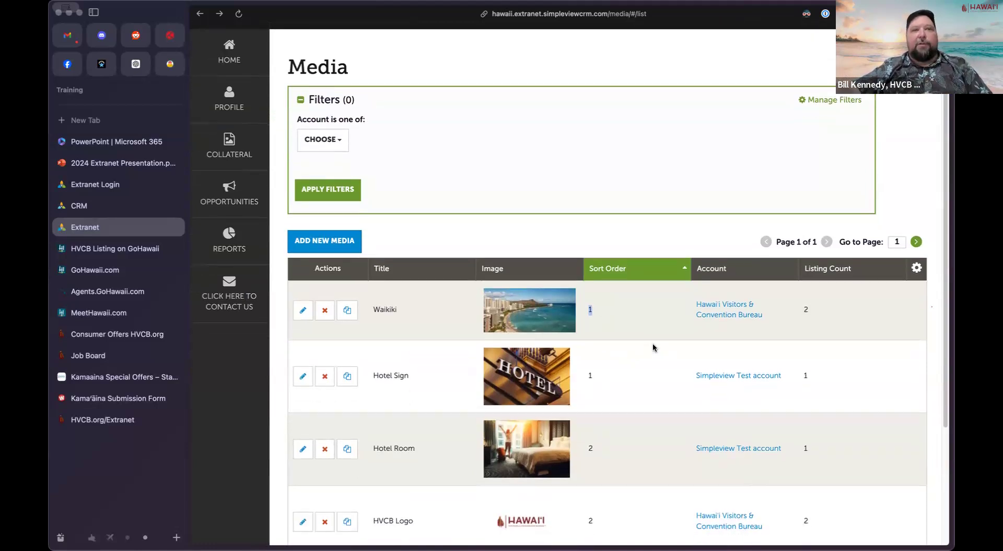
scroll(652, 349, "up", 5)
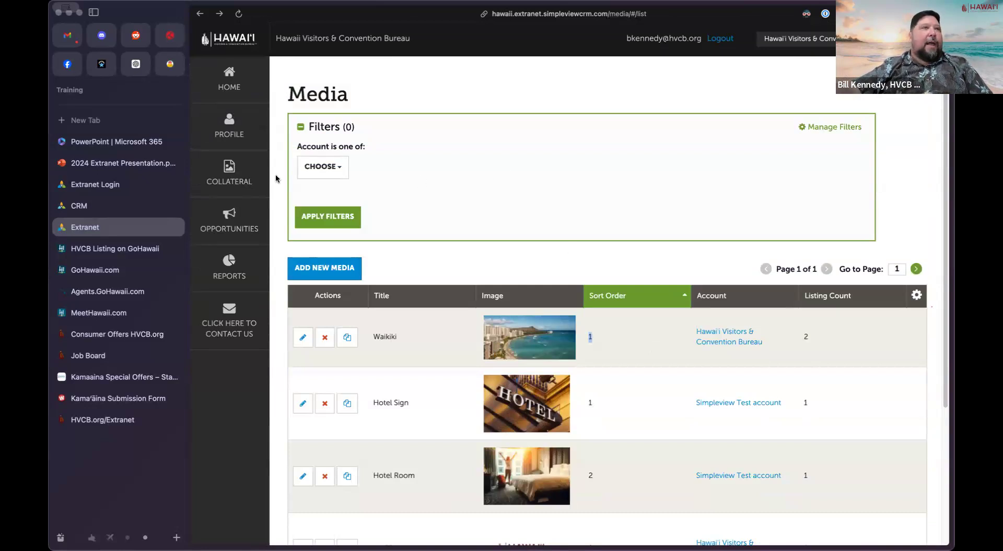
Step: Revisit the Special Offers list, and switch to the Job Board page to examine its introduction and job postings
left_click(249, 177)
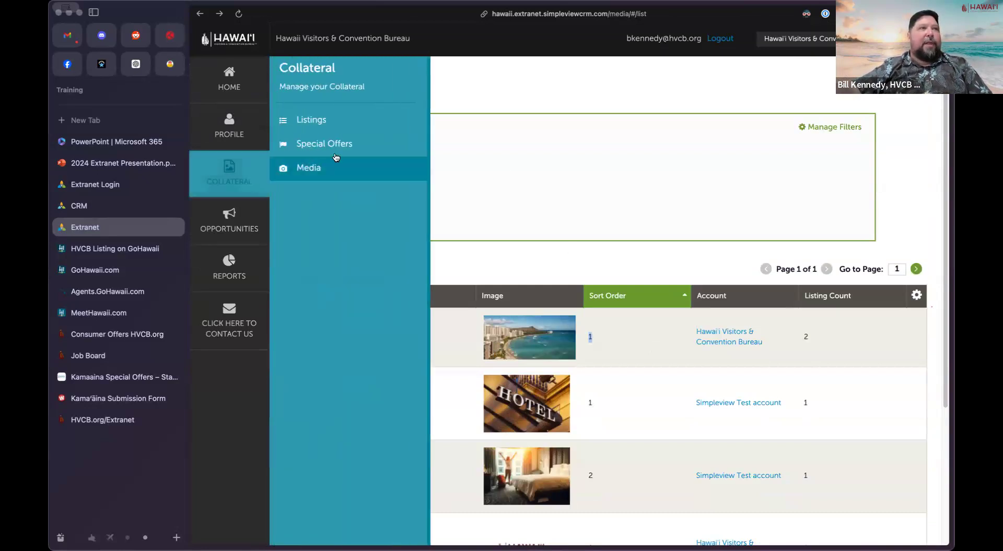
left_click(366, 150)
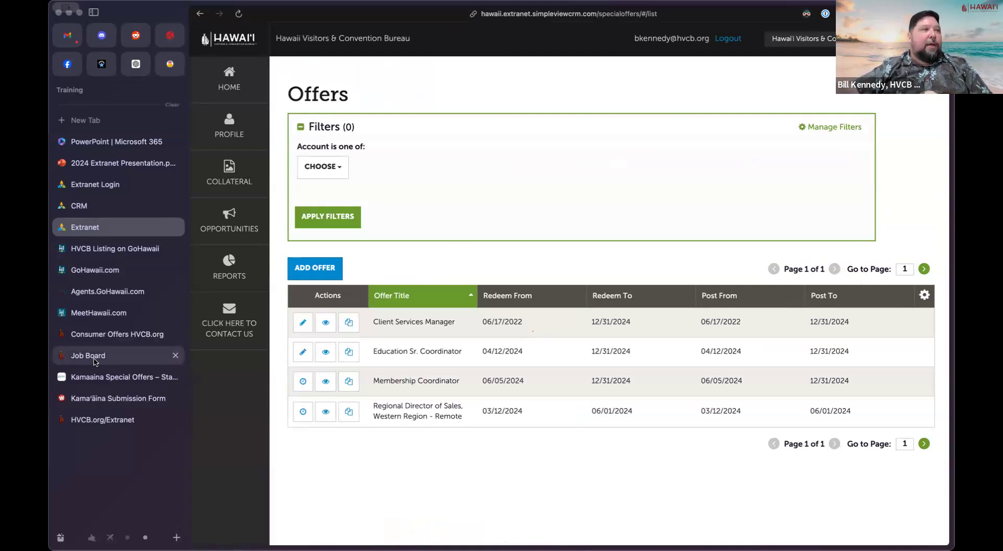
left_click(117, 356)
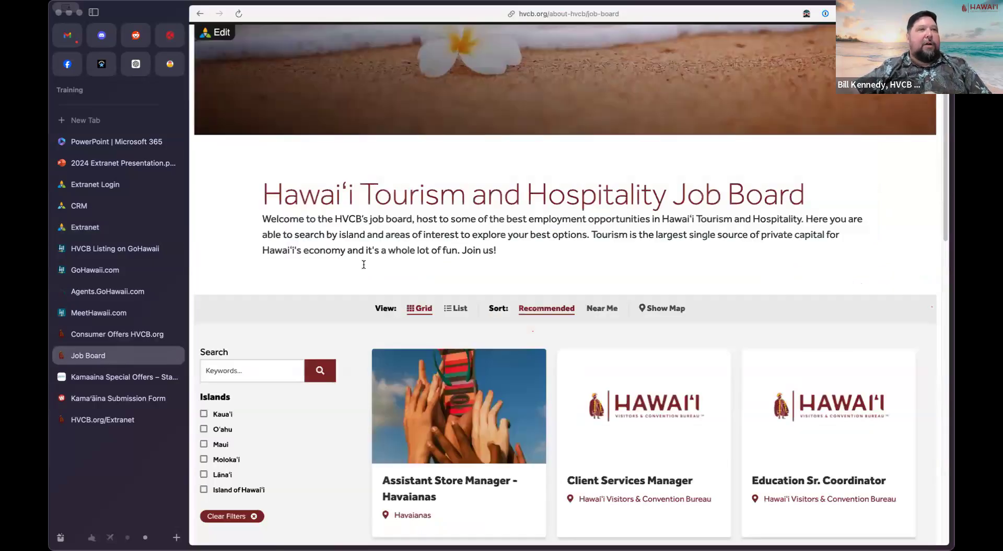
scroll(917, 195, "up", 3)
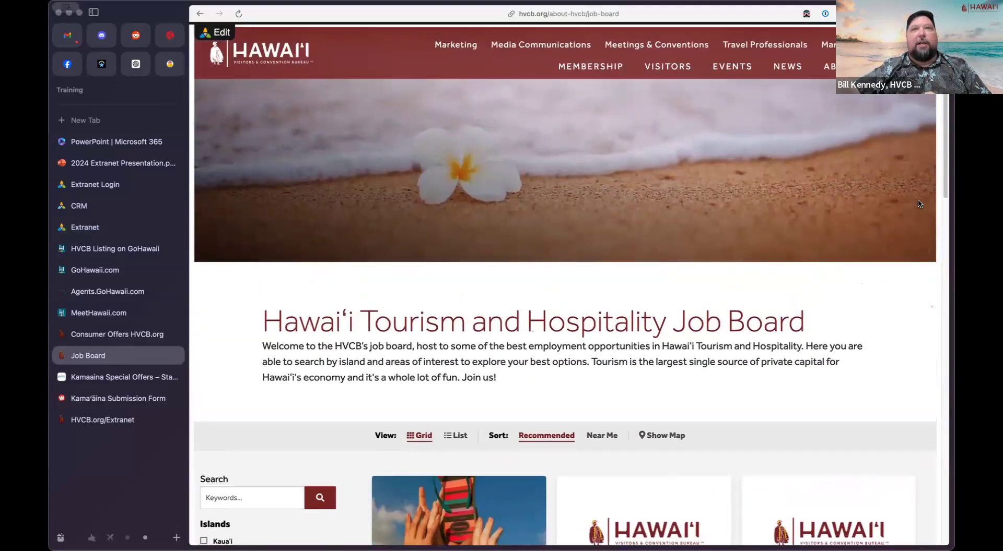
scroll(928, 188, "down", 5)
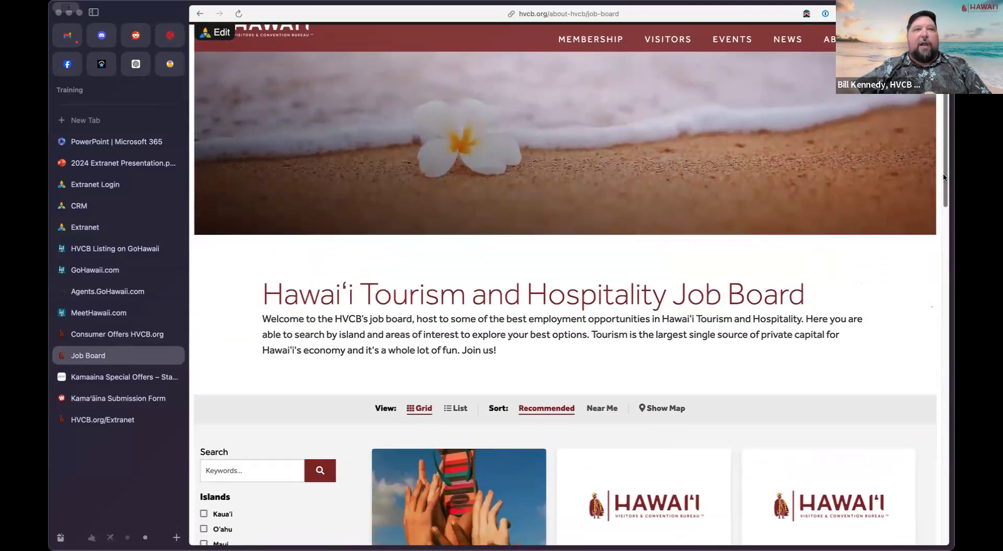
scroll(574, 285, "down", 1)
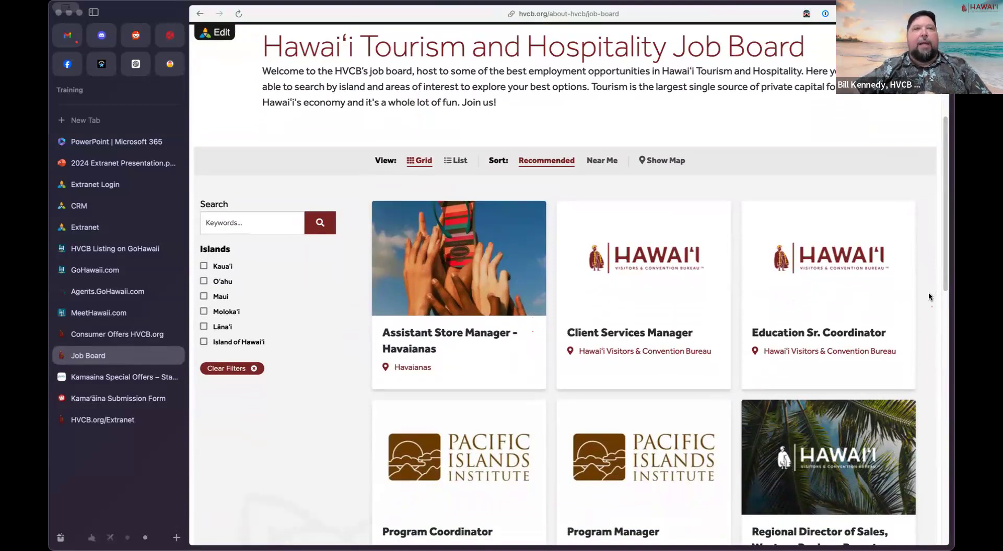
scroll(929, 297, "down", 3)
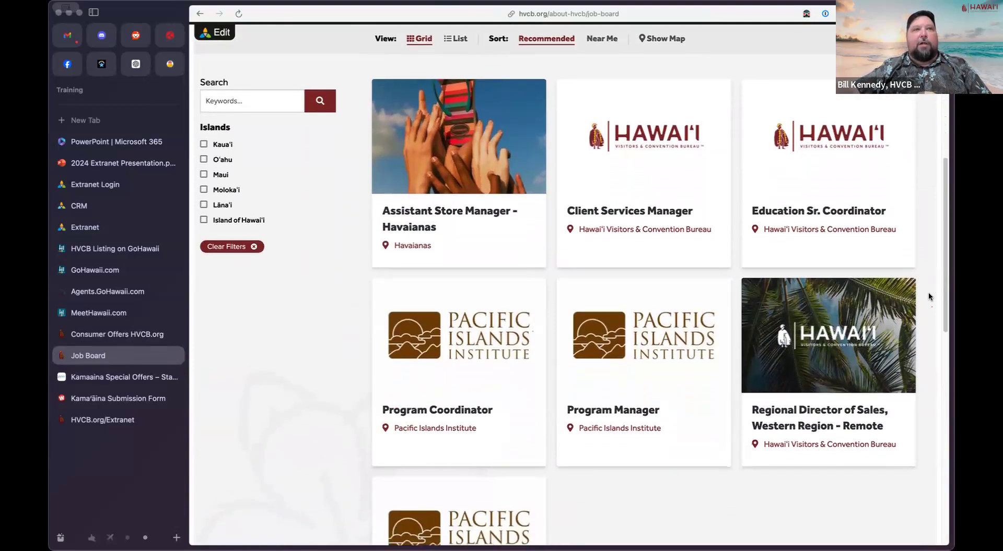
Step: Return from the Job Board to the Extranet offers, open Education Sr. Coordinator for editing, and check its Offer Categories options
scroll(928, 297, "down", 1)
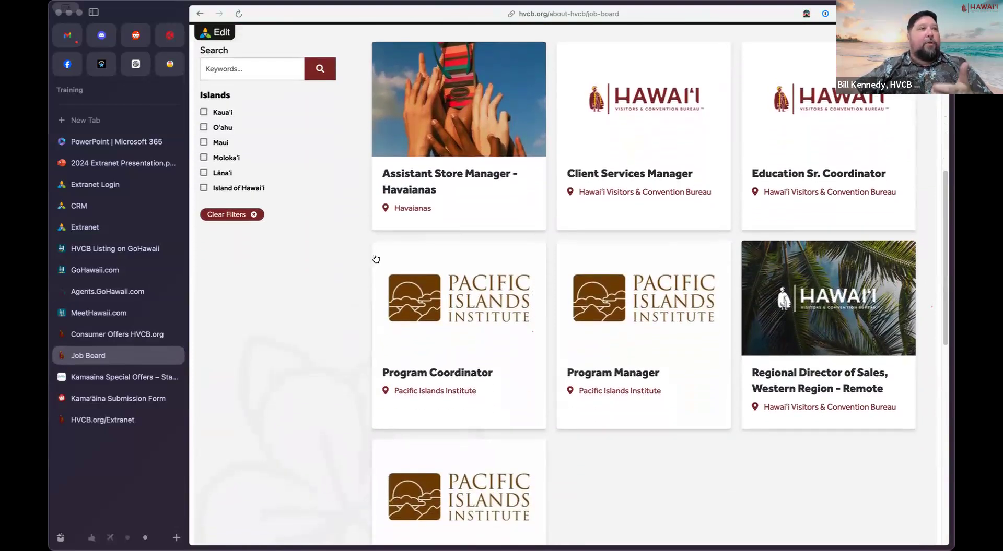
left_click(90, 226)
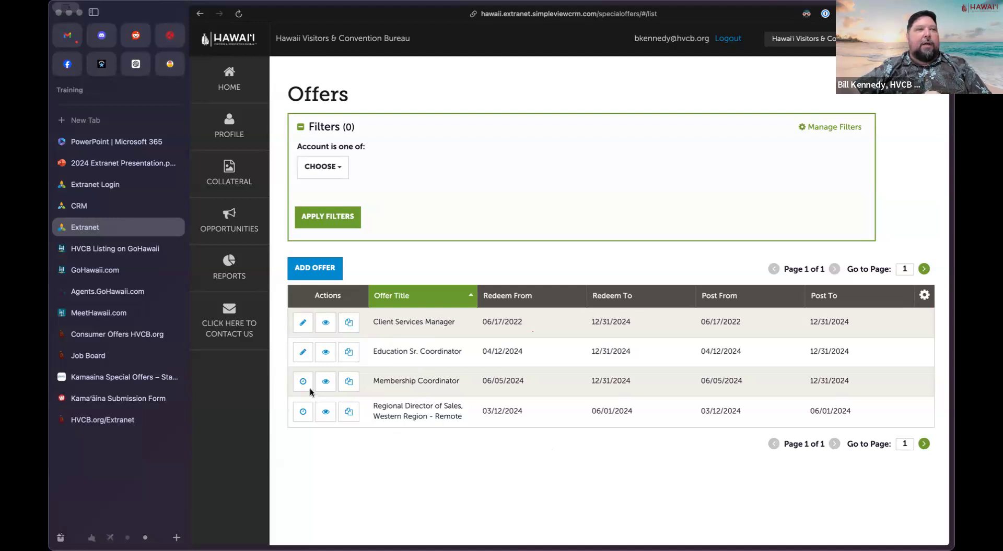
left_click(301, 353)
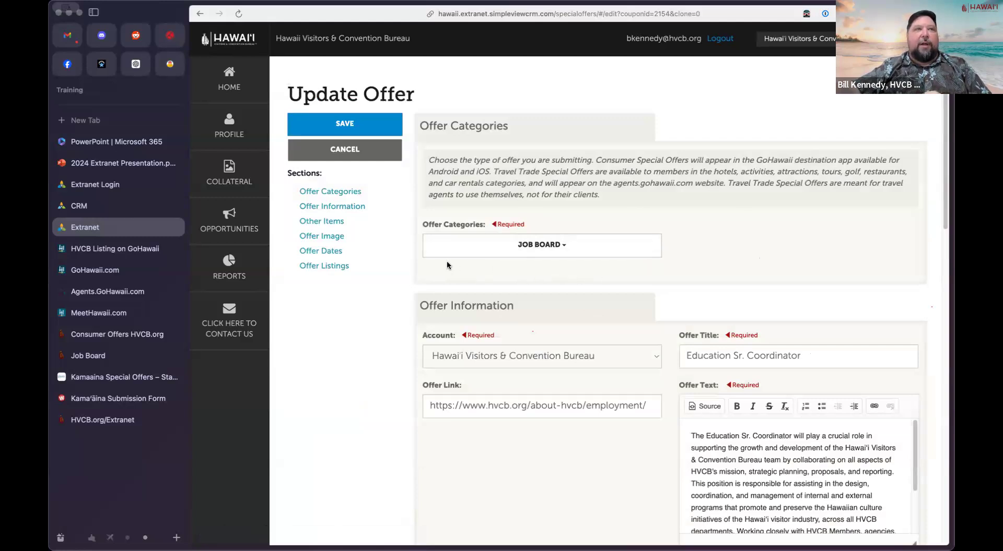
left_click(524, 247)
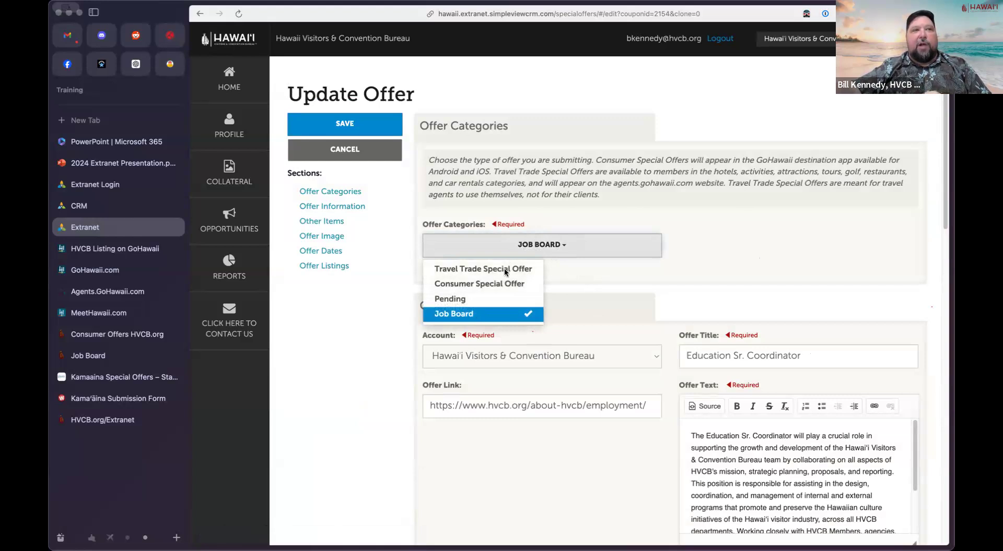
left_click(933, 218)
Step: Review the job offer's text, image, dates and listings sections, and cancel without saving
scroll(704, 205, "down", 3)
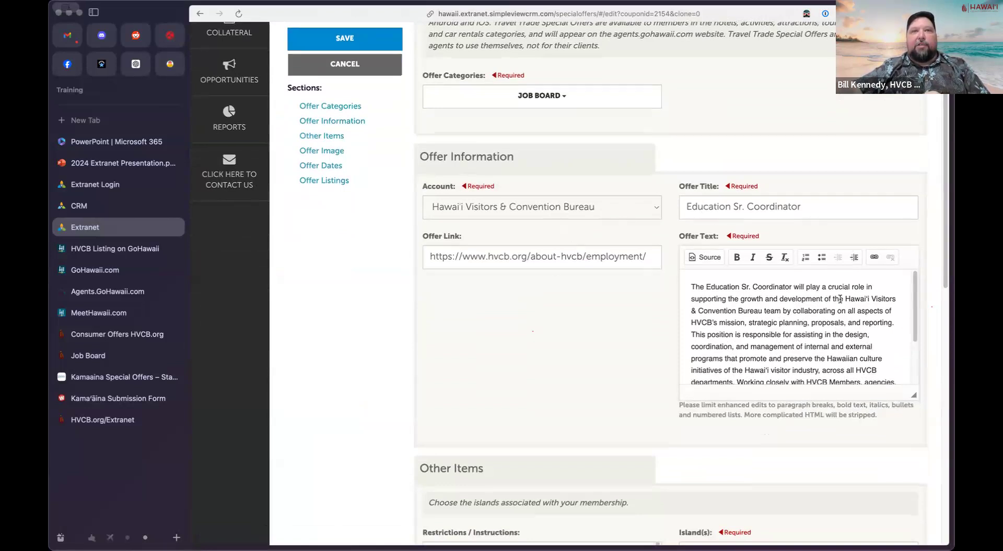
left_click_drag(942, 240, 952, 408)
scroll(652, 493, "down", 3)
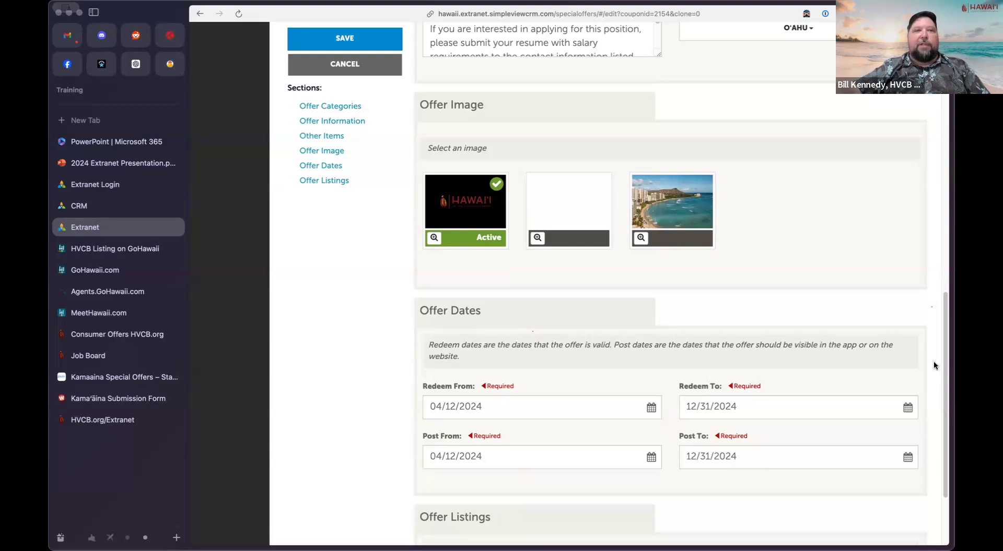
scroll(933, 365, "down", 3)
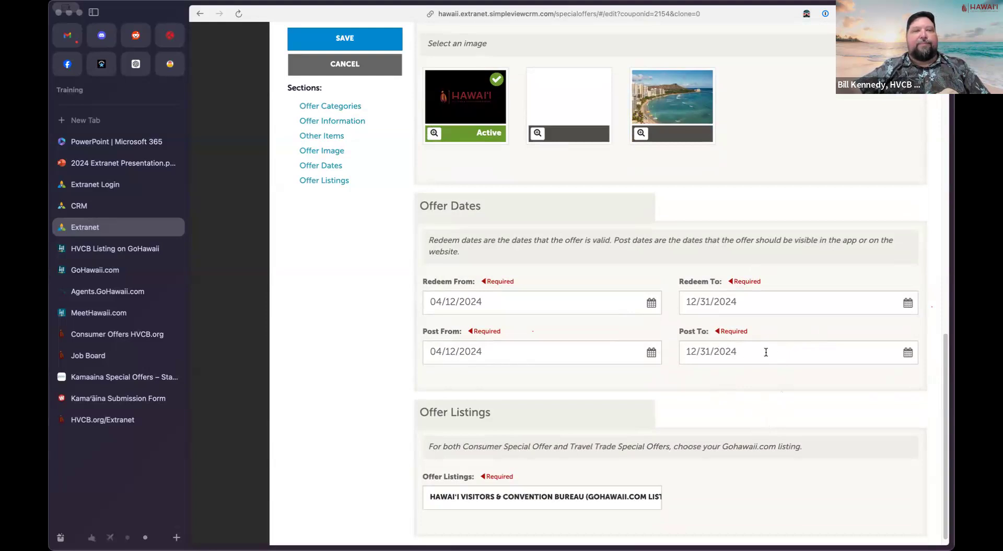
scroll(705, 398, "up", 15)
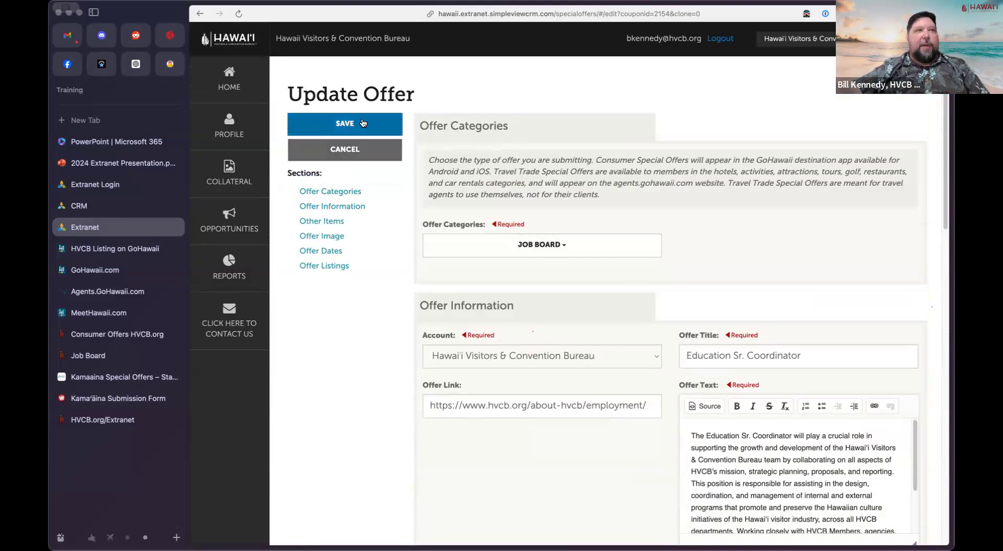
left_click(349, 150)
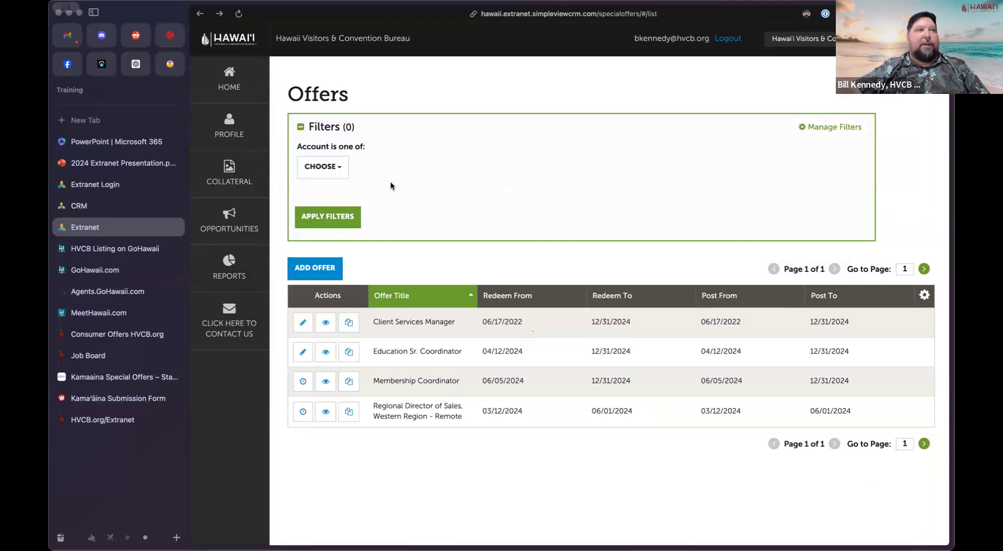
Step: Go to the My Benefits overview and examine its charts for listings, offers, press mentions, events, services and in-kind contributions
left_click(216, 176)
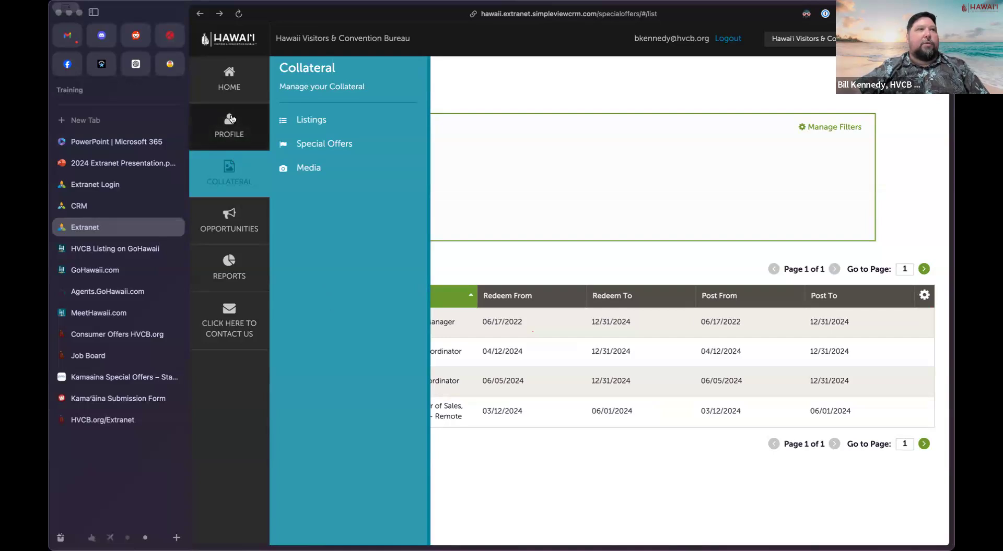
left_click(228, 121)
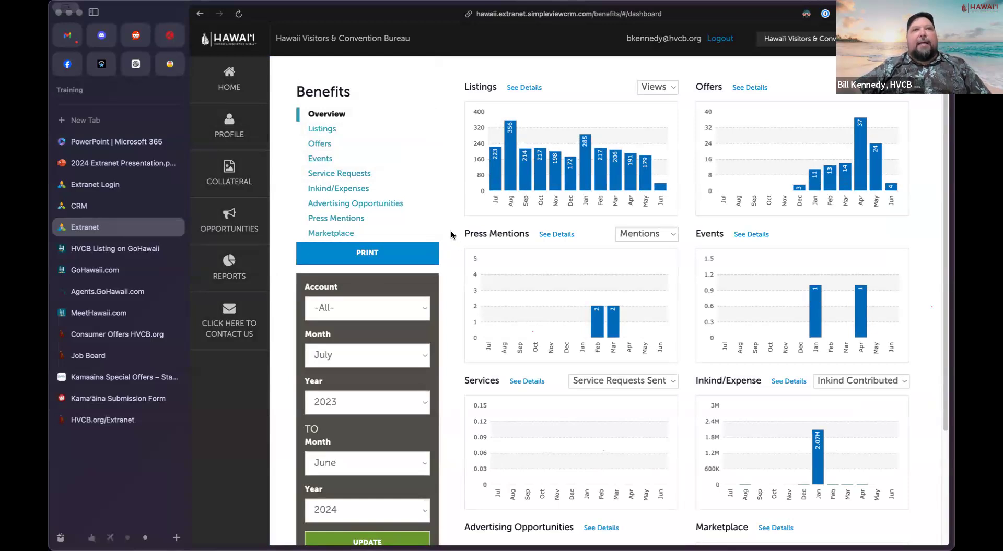
scroll(450, 236, "down", 3)
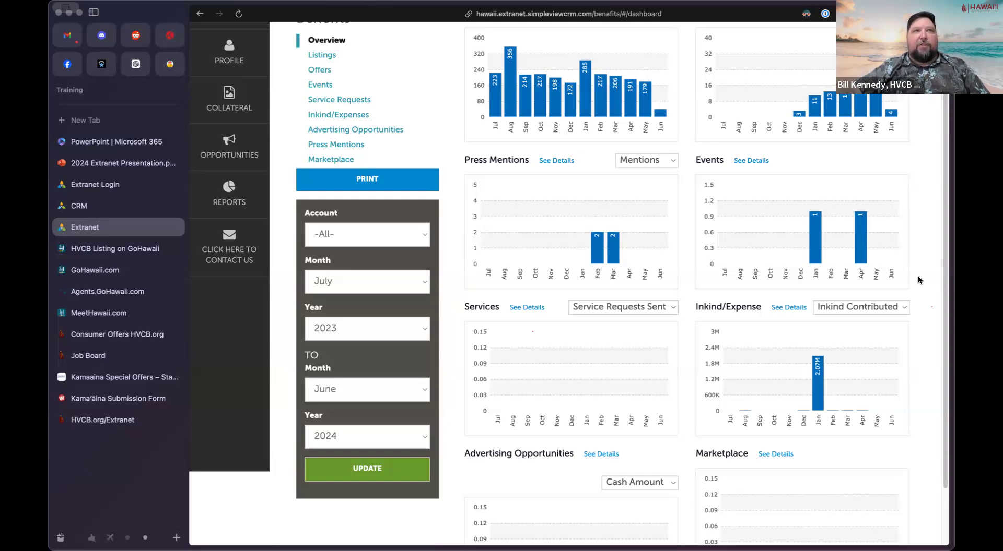
scroll(917, 275, "up", 2)
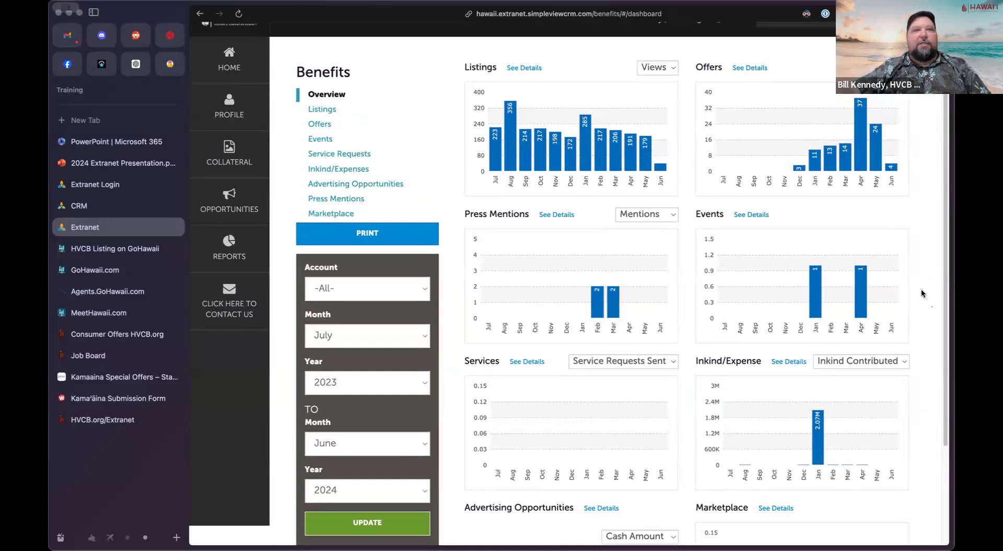
scroll(762, 302, "down", 1)
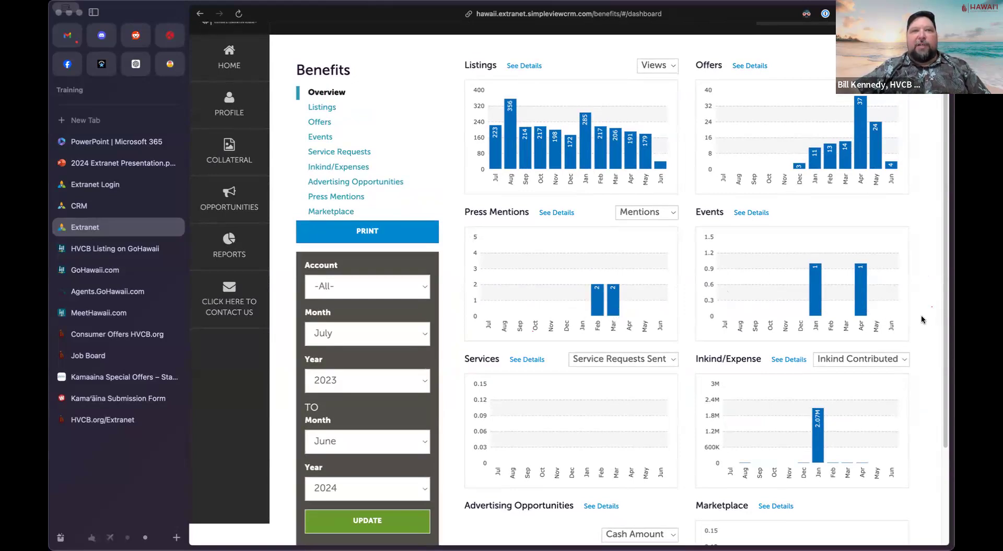
scroll(921, 316, "down", 3)
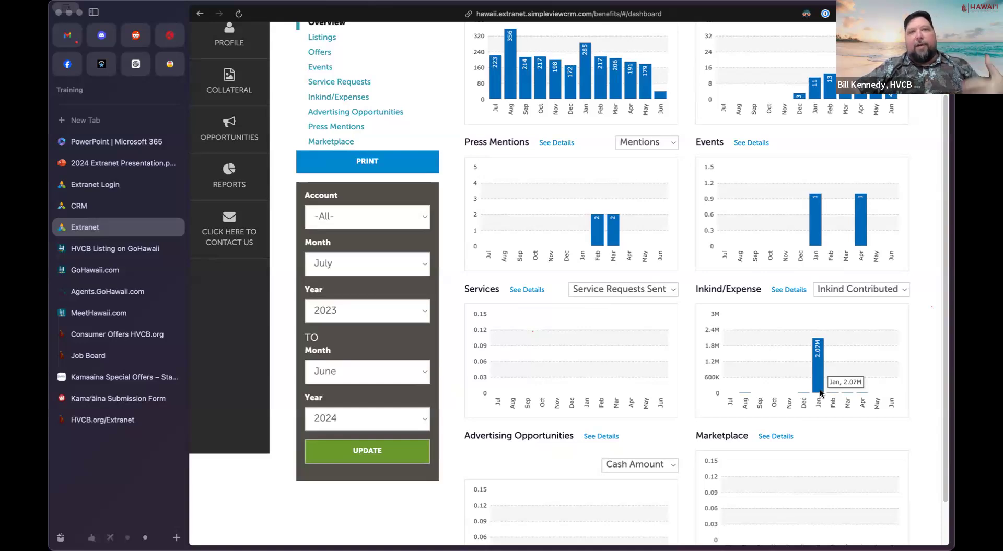
scroll(918, 302, "down", 1)
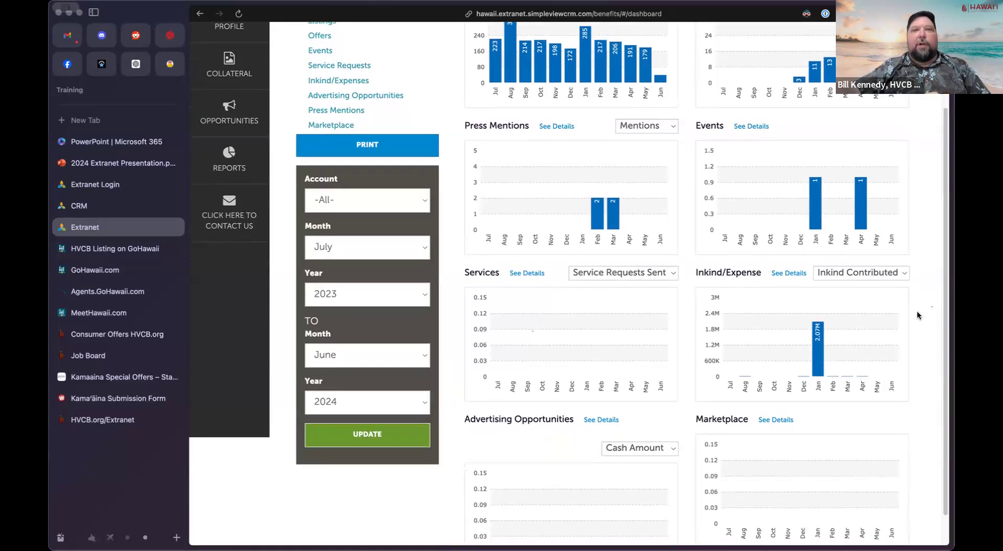
scroll(920, 323, "down", 2)
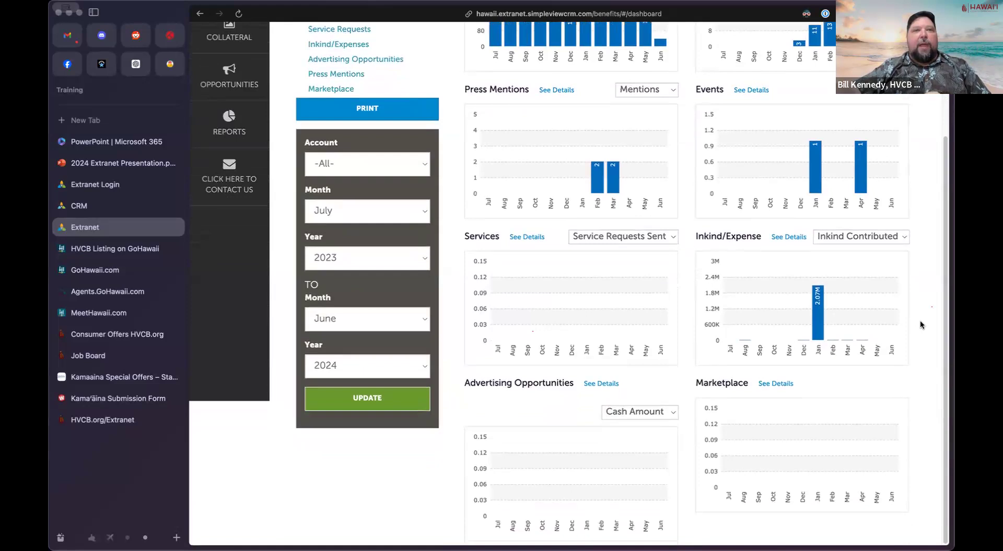
scroll(535, 193, "up", 5)
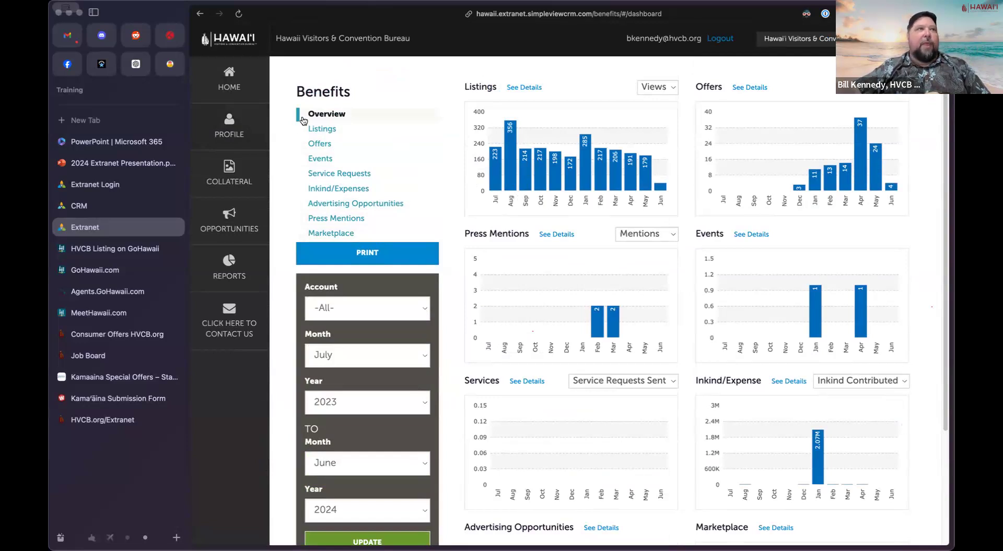
Step: View the Listings benefits detail and examine views, clicks and reservation clicks for the GoHawaii.com and MeetHawaii.com listings
left_click(339, 131)
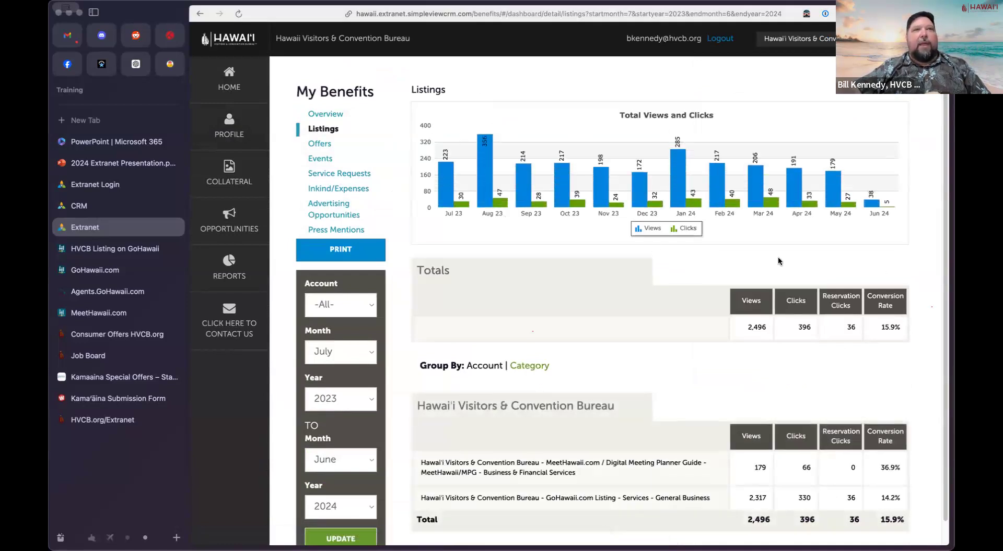
scroll(921, 244, "down", 1)
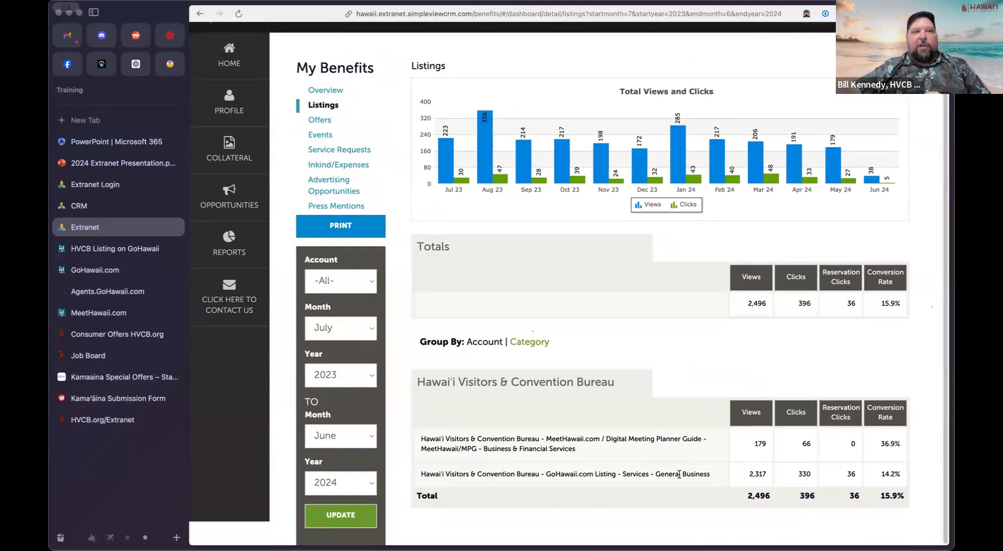
left_click_drag(546, 475, 615, 475)
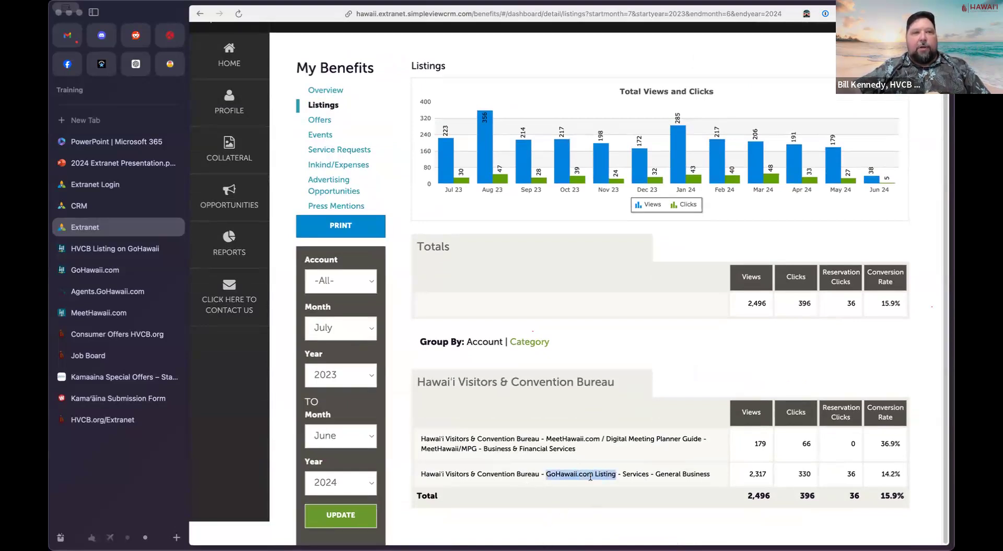
left_click_drag(545, 439, 626, 439)
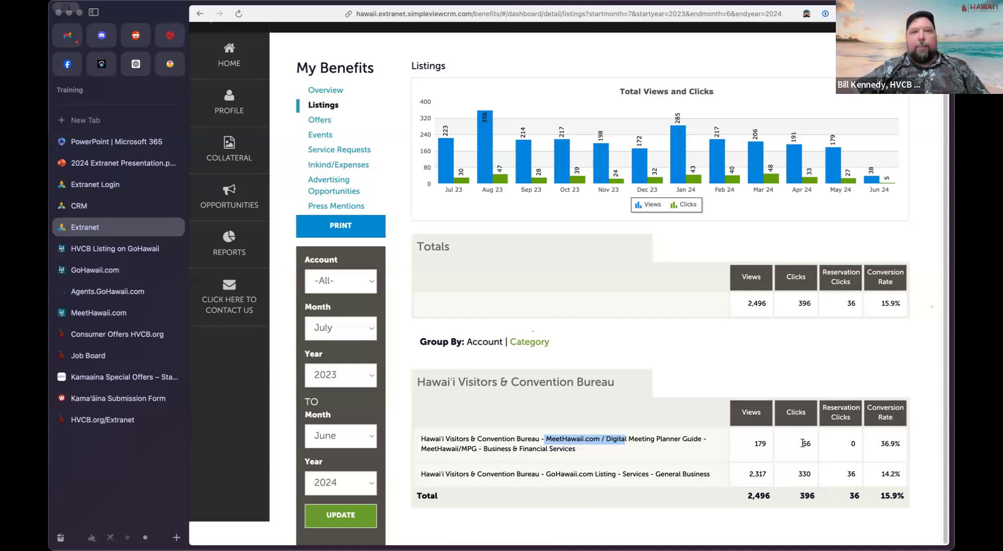
left_click(852, 473)
left_click_drag(845, 473, 844, 473)
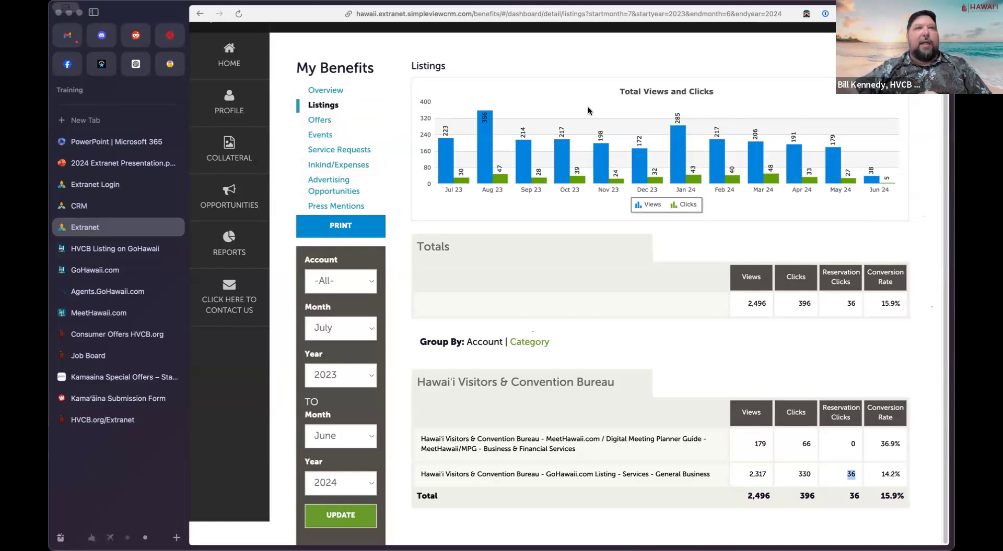
Step: Go to the RFPs page under Opportunities, examine its filters and lead table columns, and check the other Opportunities options
left_click(240, 110)
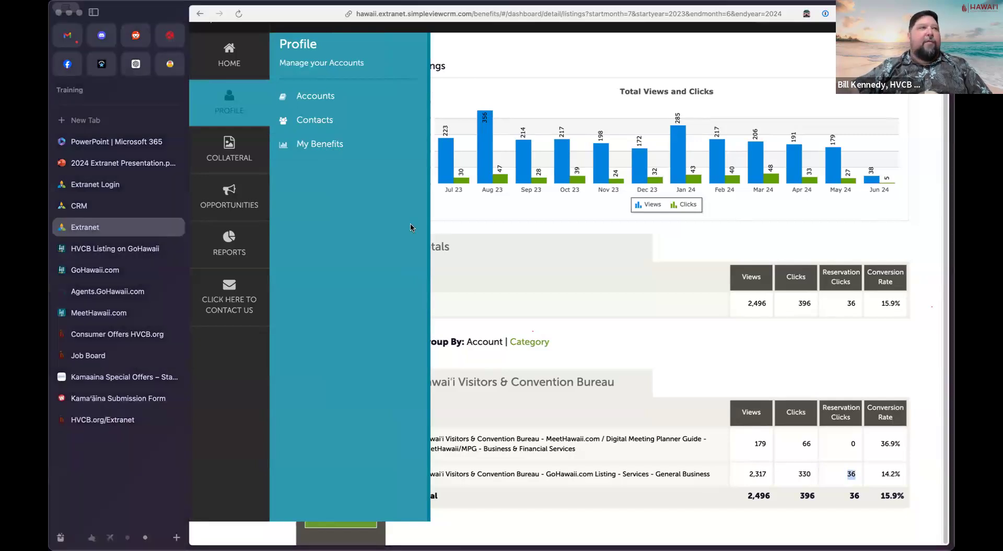
left_click(228, 197)
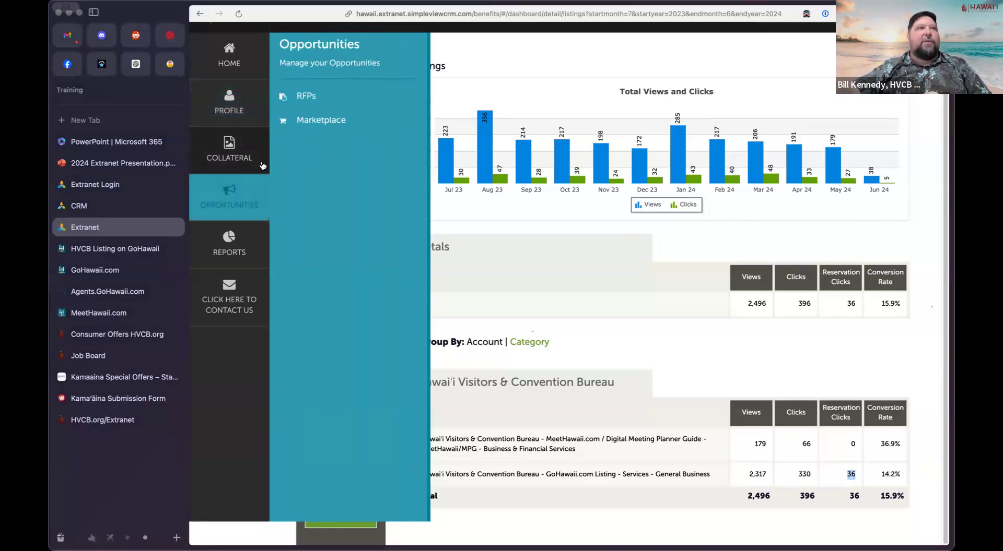
left_click(348, 101)
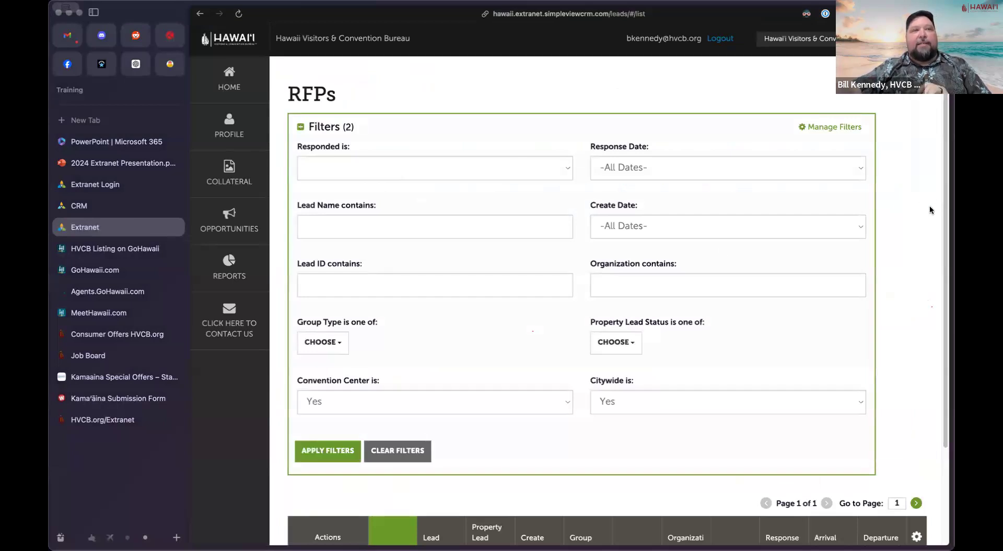
scroll(927, 217, "down", 3)
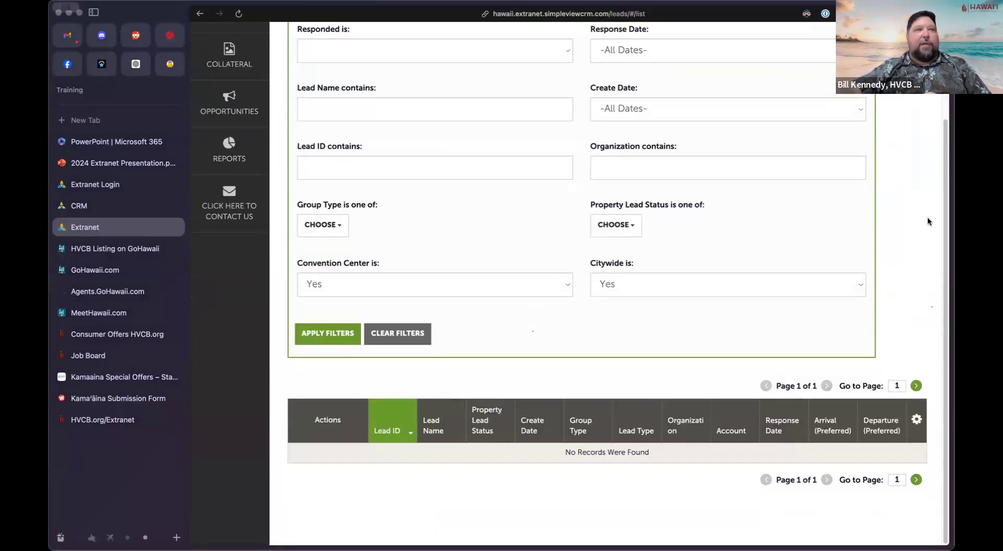
scroll(927, 222, "up", 1)
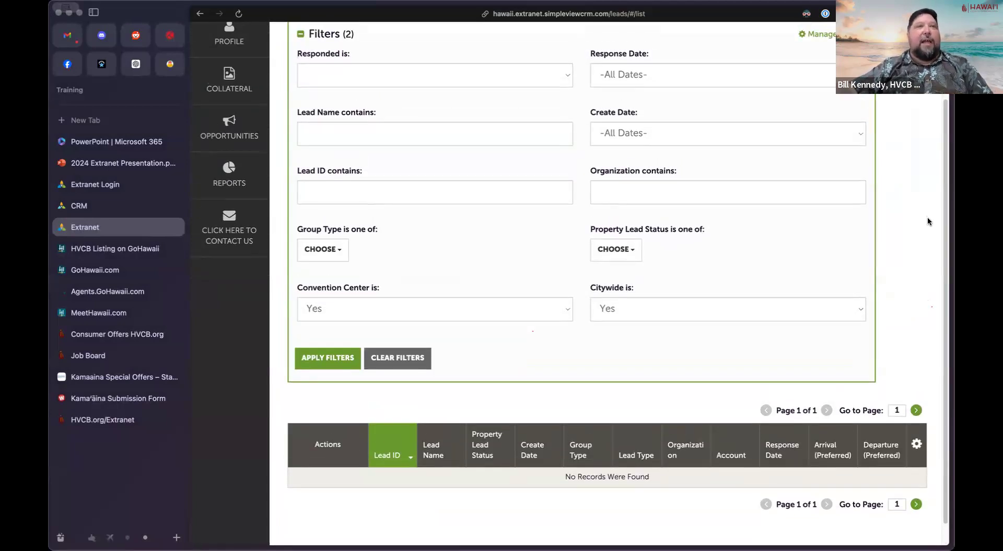
scroll(928, 222, "up", 1)
left_click(229, 157)
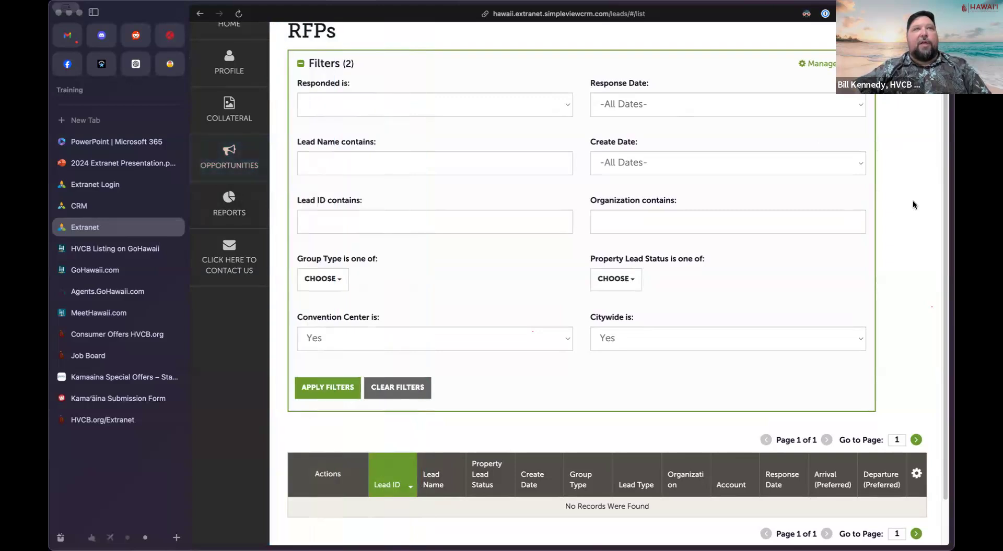
scroll(913, 238, "down", 2)
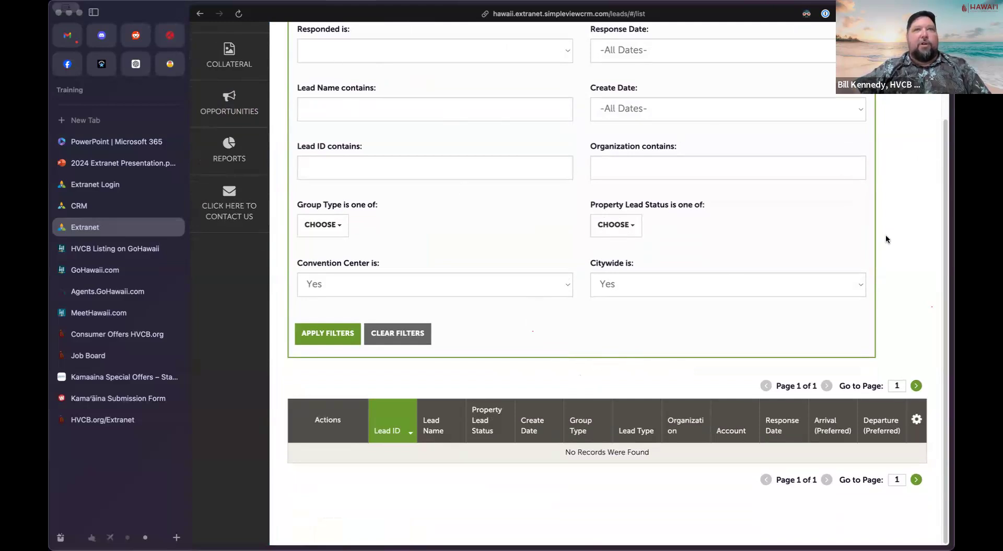
scroll(886, 239, "up", 3)
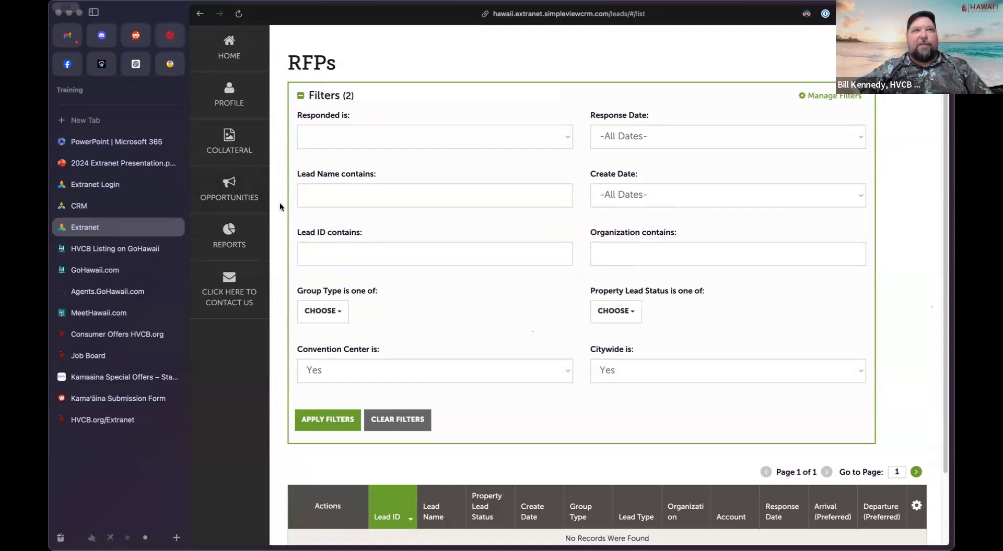
left_click(229, 189)
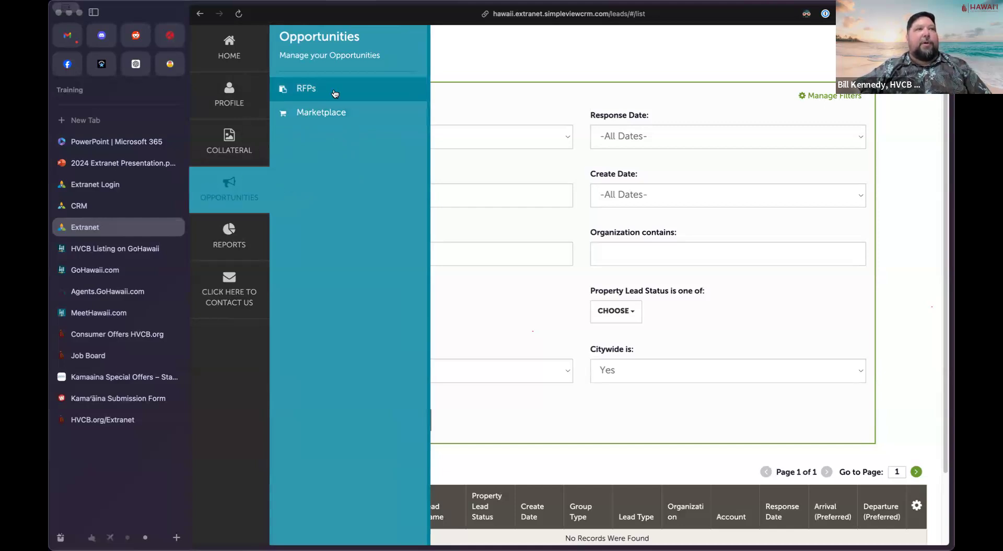
left_click(558, 54)
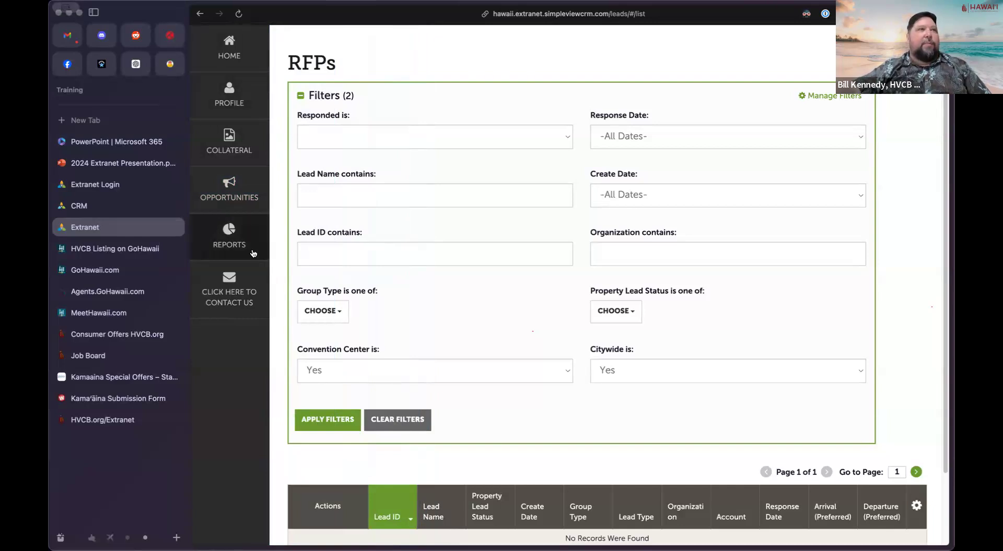
Step: Go to the Reports page and open the Hawaiʻi Tourism Authority's updated Maʻemaʻe Toolkit
left_click(229, 237)
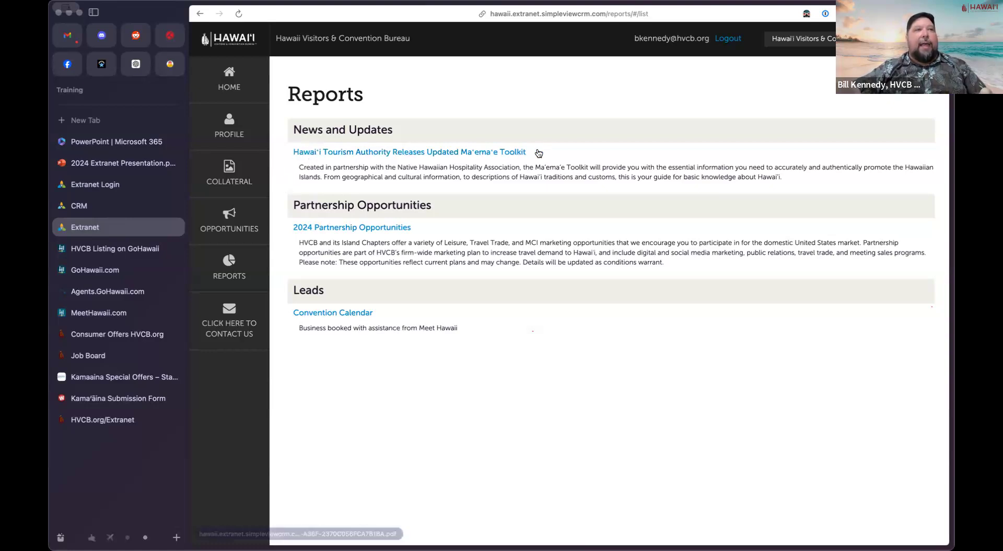
left_click(497, 155)
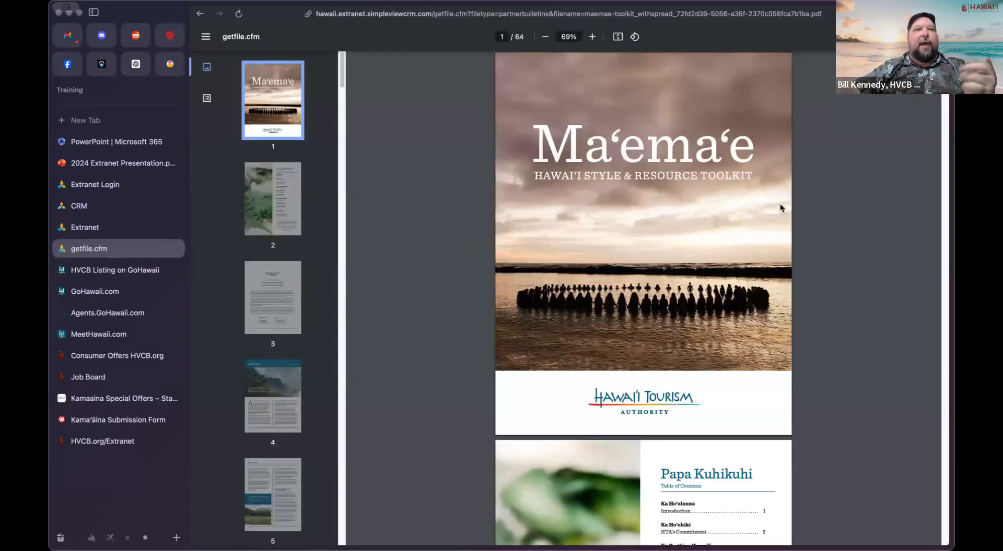
Step: Look through the Maʻemaʻe Toolkit's table of contents and introductory letter
scroll(838, 198, "down", 10)
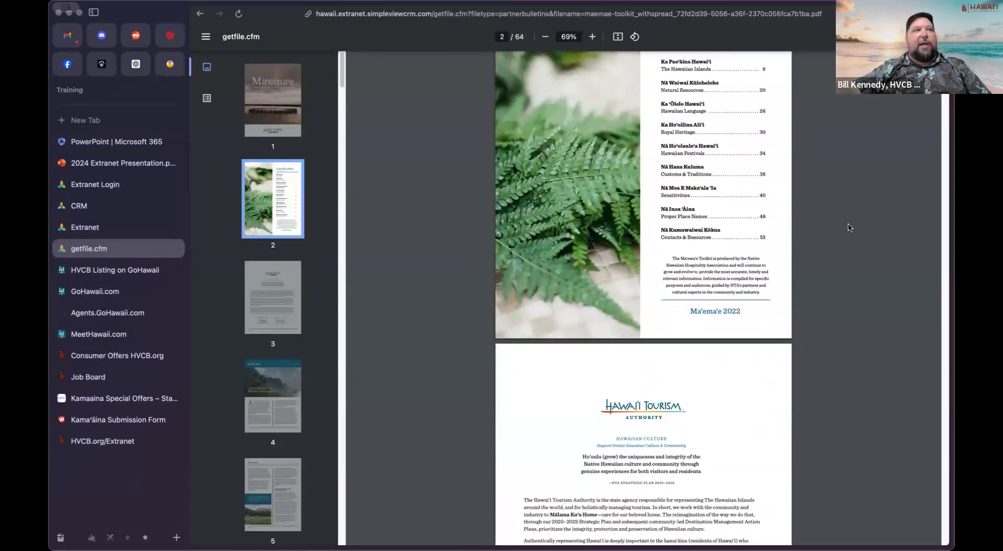
scroll(849, 228, "down", 6)
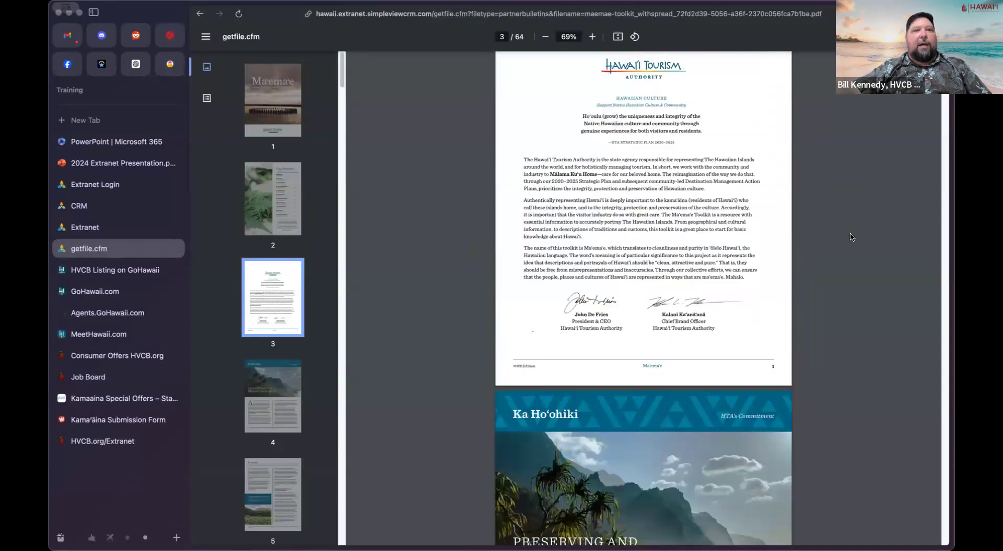
scroll(851, 237, "down", 2)
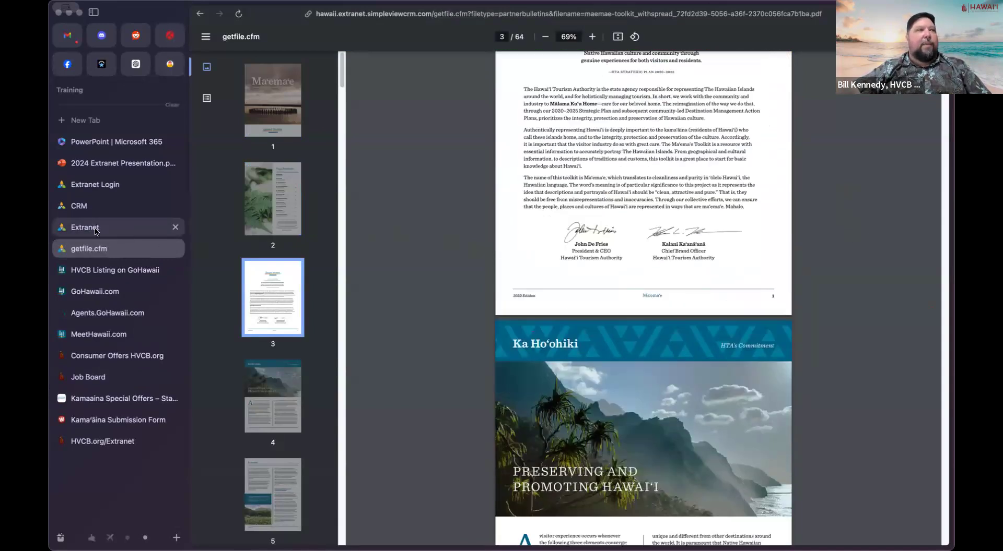
Step: Return to the Extranet's Reports page, open the 2024 Partnership Opportunities document, and examine its consumer promotion and public relations activities
left_click(96, 232)
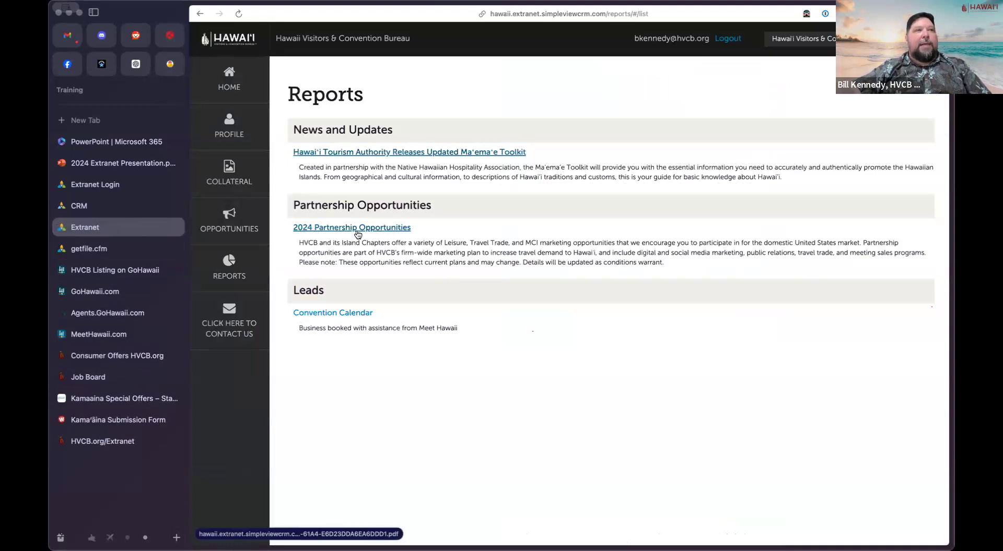
left_click(387, 230)
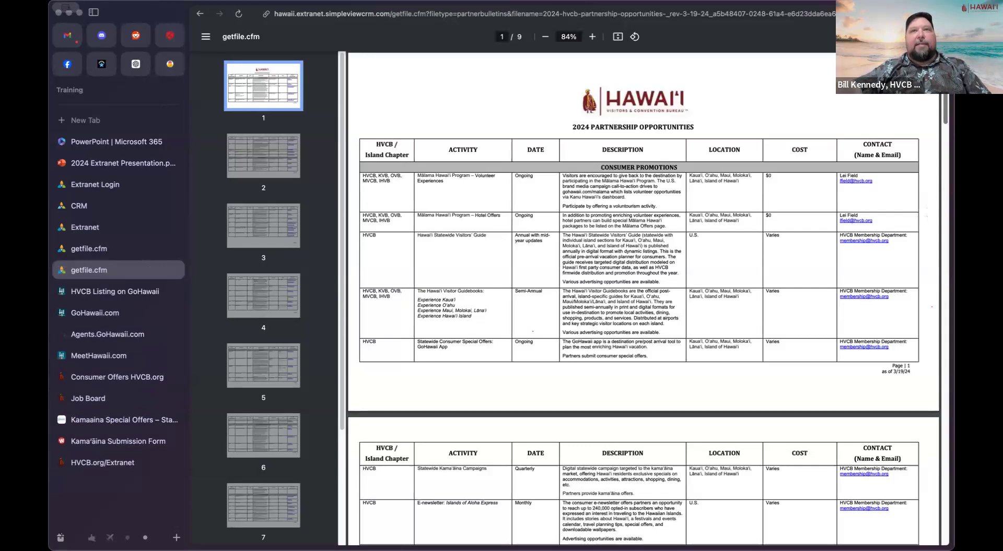
scroll(945, 107, "down", 3)
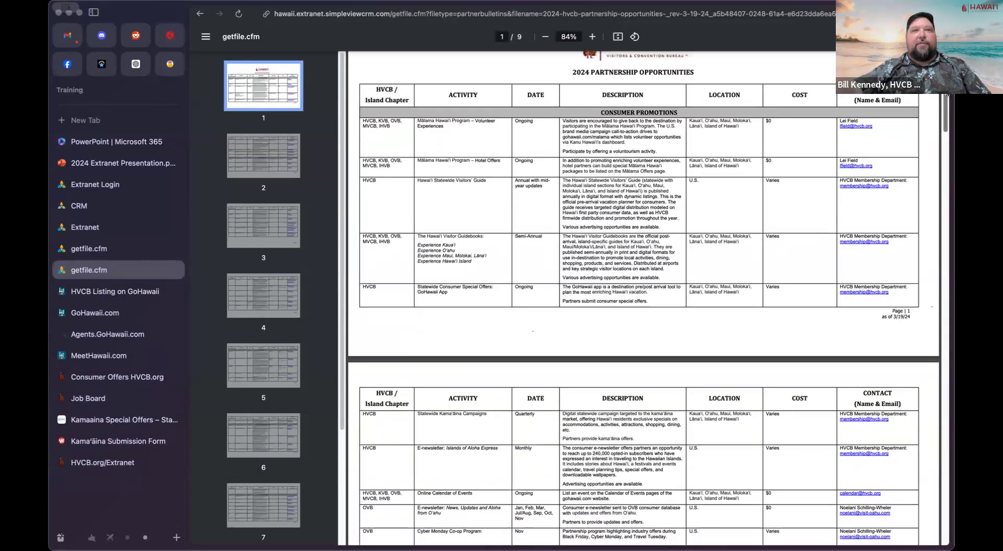
scroll(944, 107, "down", 4)
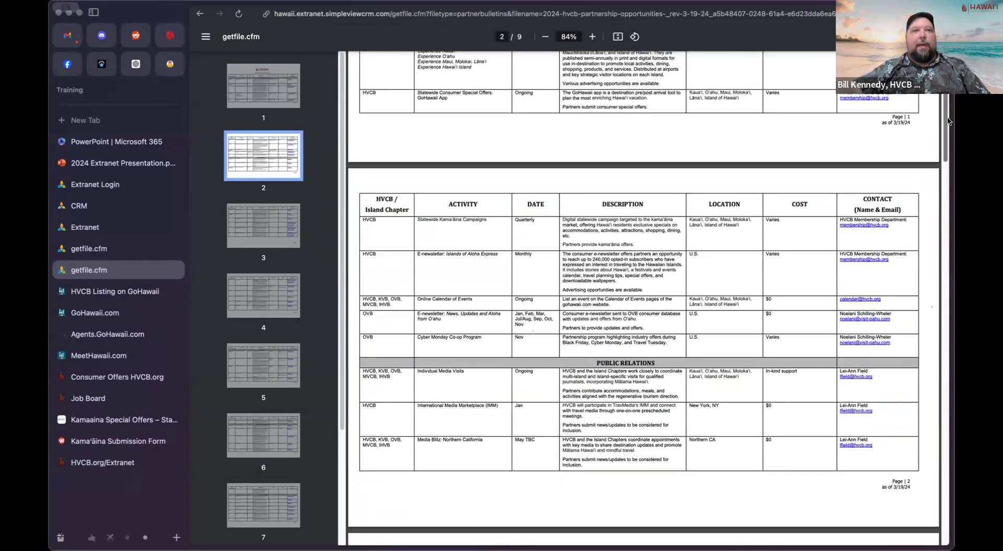
scroll(951, 133, "down", 2)
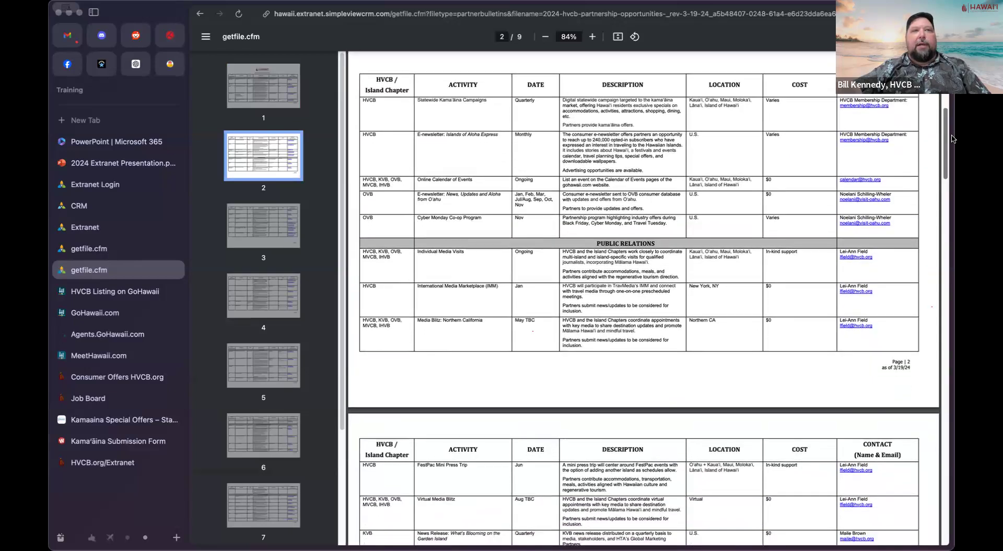
left_click_drag(952, 143, 948, 198)
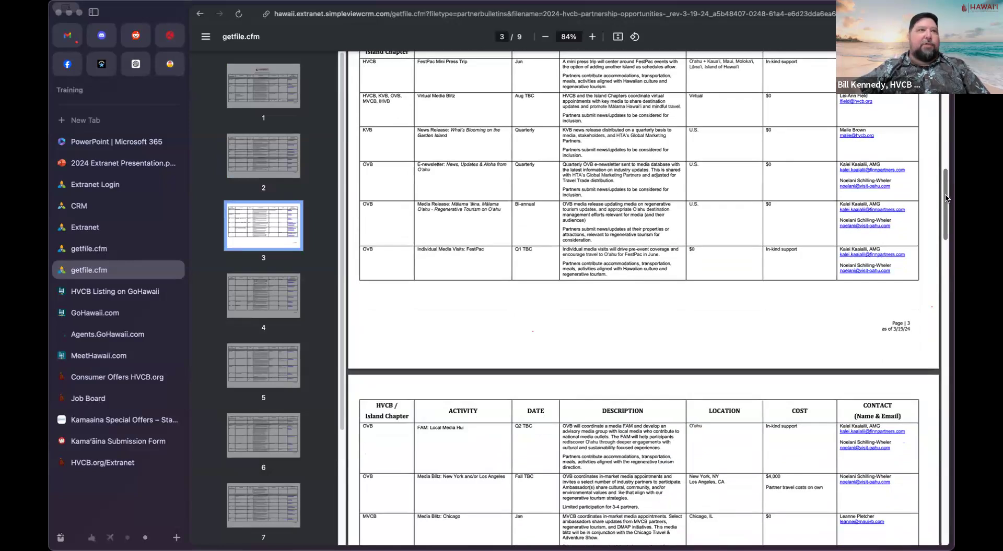
mouse_move(946, 199)
left_mouse_down()
mouse_move(947, 224)
mouse_move(950, 206)
left_mouse_up()
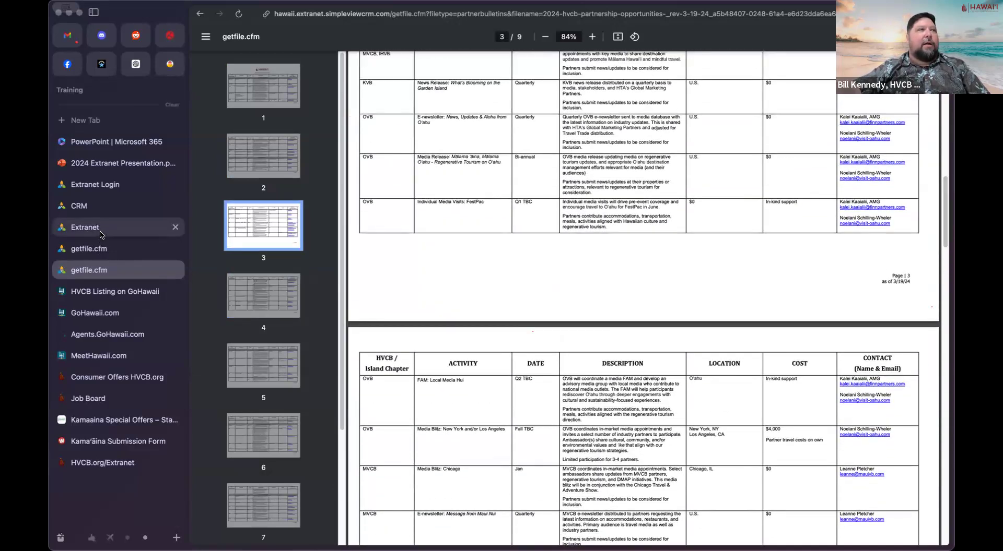
Step: Open the Convention Calendar report from the Extranet's Reports page and filter it with an end date of 06/30/2028
left_click(89, 227)
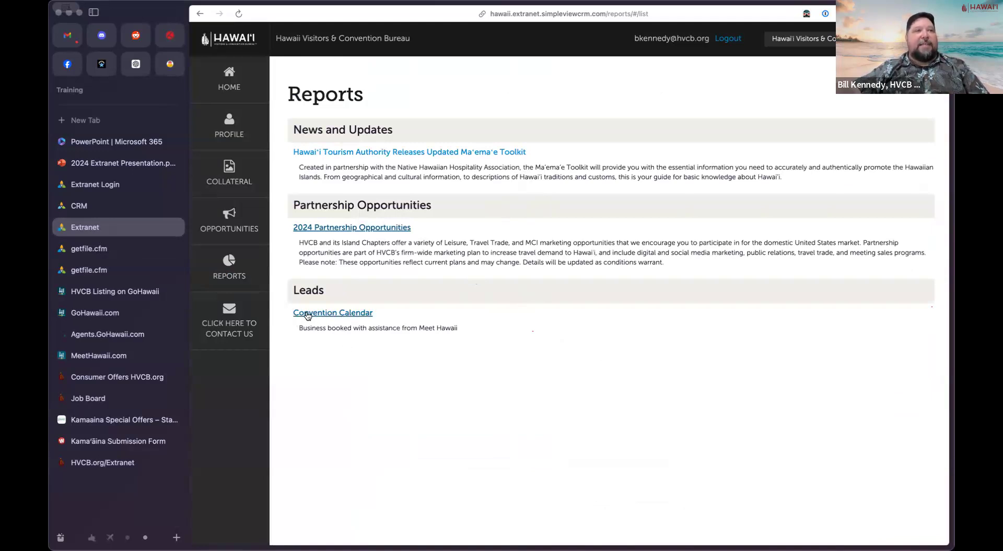
left_click(360, 314)
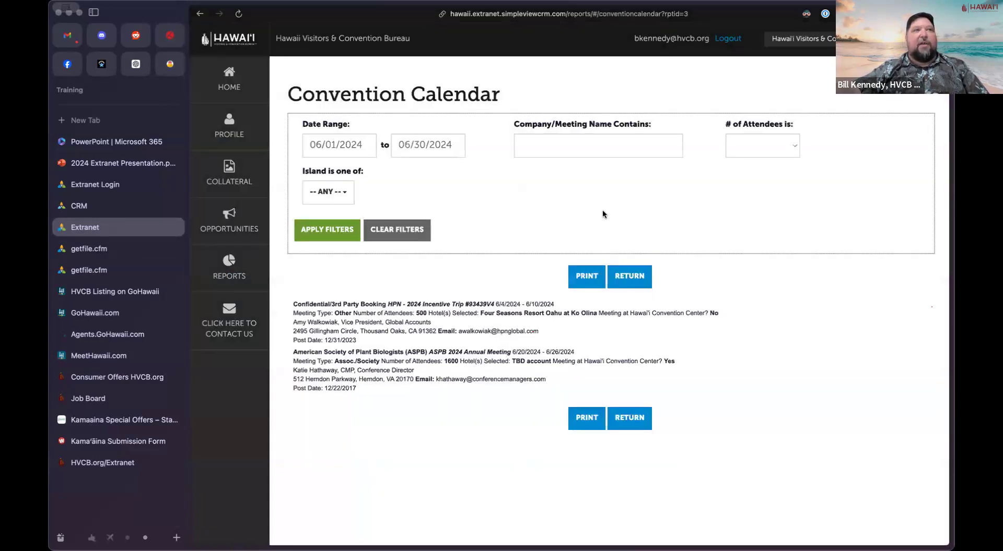
left_click(452, 145)
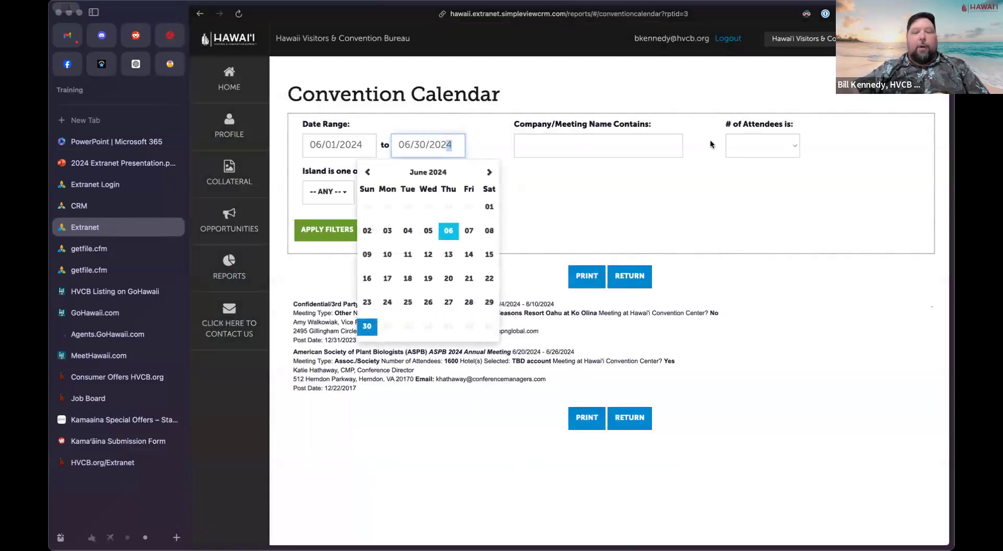
type("8")
left_click(595, 192)
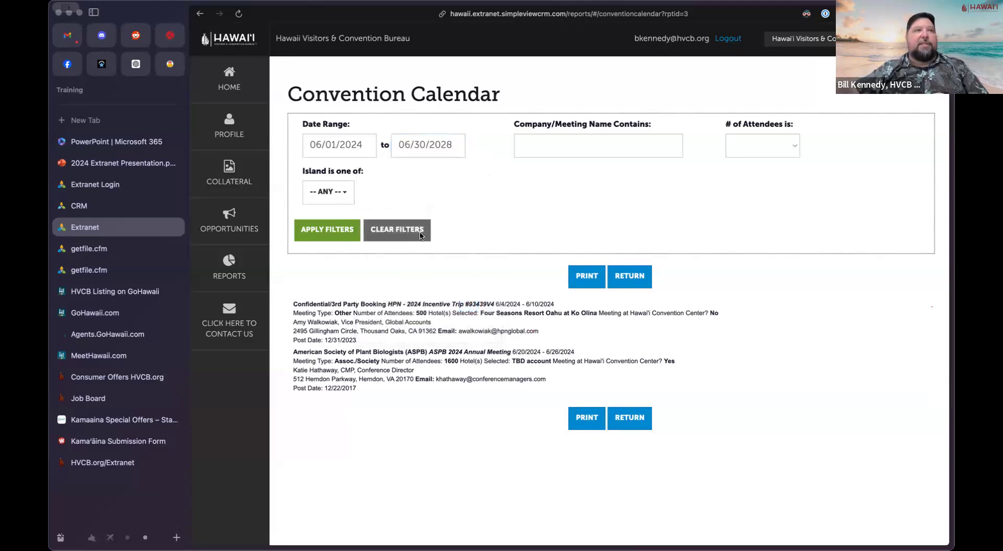
left_click(325, 234)
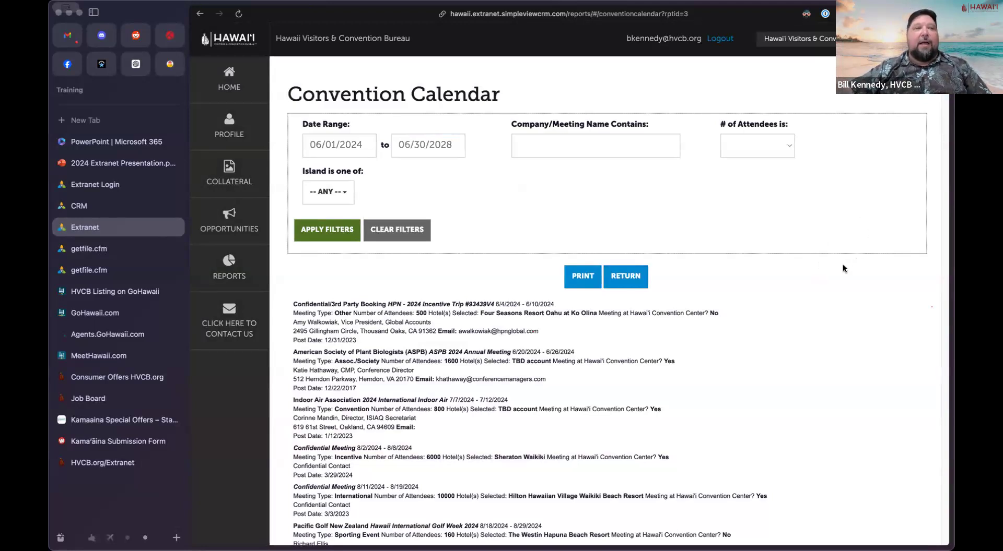
Step: Skim the first filtered meetings and check the available island and number-of-attendees filter options
scroll(841, 264, "down", 3)
scroll(840, 269, "down", 1)
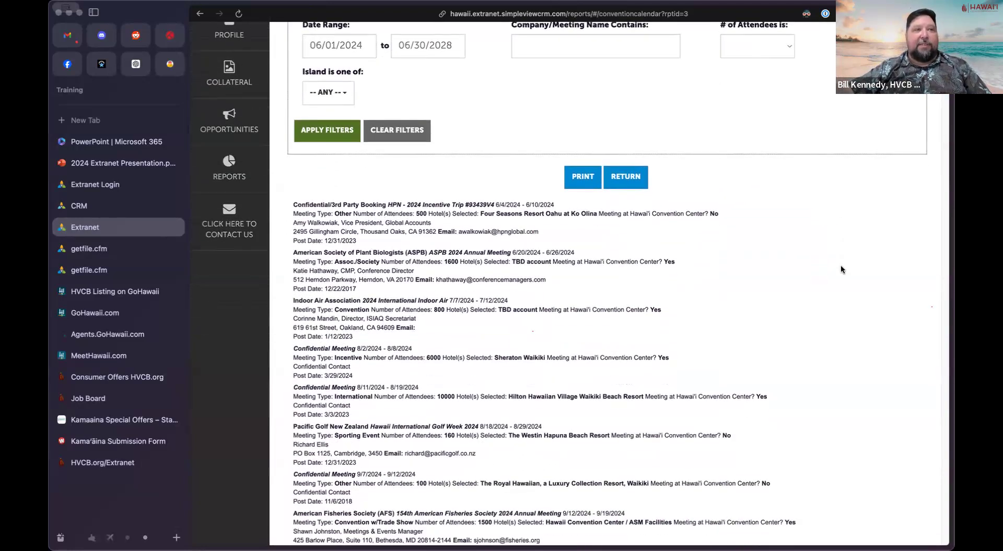
scroll(835, 267, "down", 1)
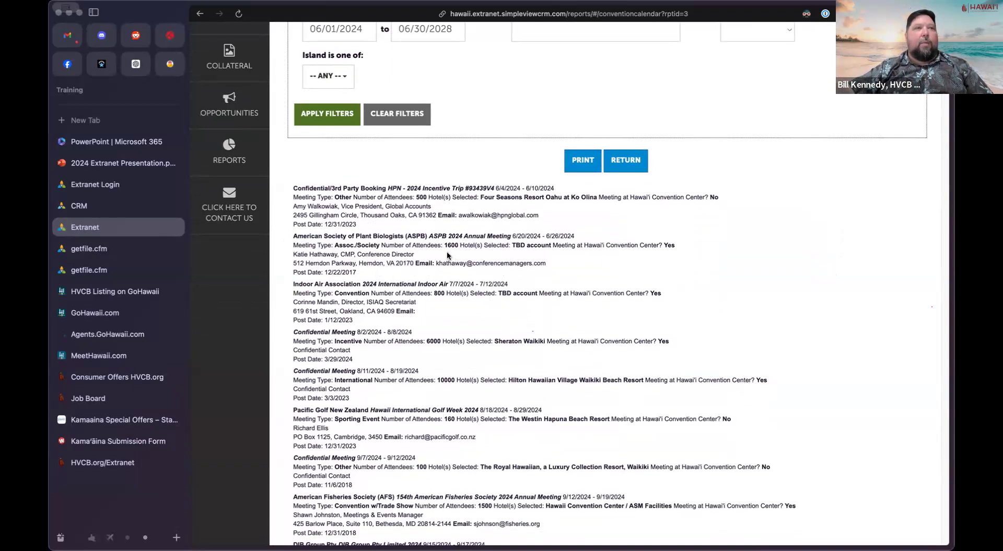
scroll(465, 86, "up", 3)
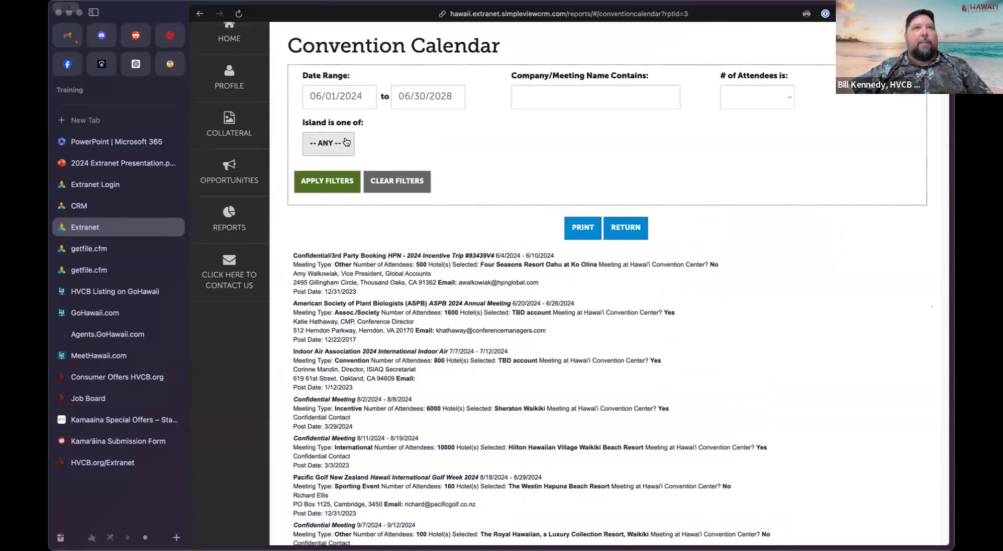
left_click(331, 147)
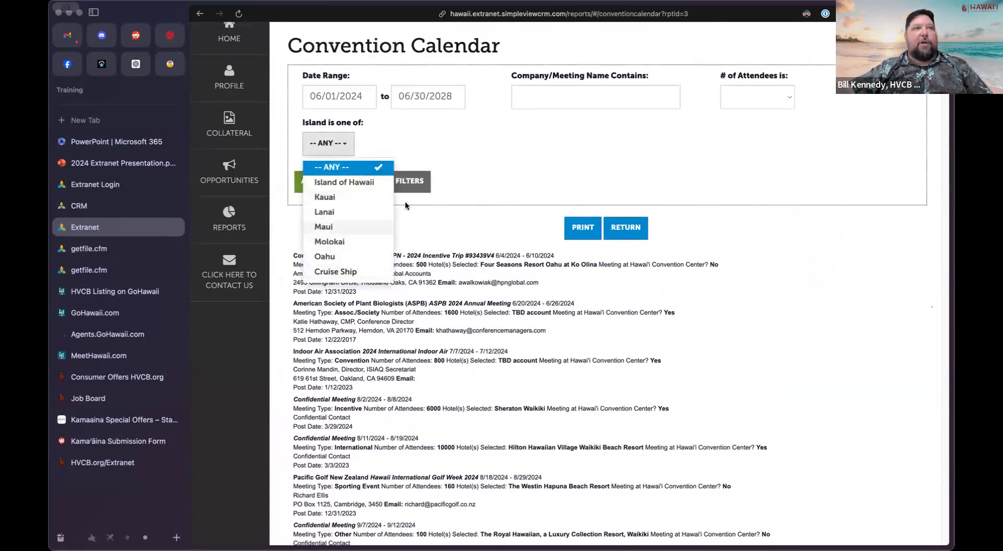
left_click(774, 101)
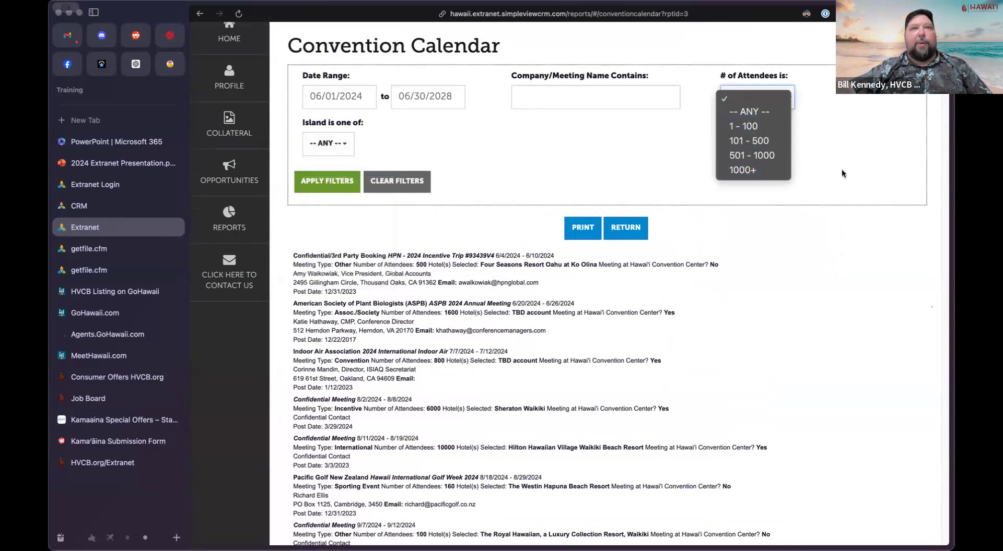
left_click(817, 284)
Step: Examine the convention entries, highlight the American Fisheries Society contact's e-mail, and return to the Reports page
scroll(848, 306, "down", 5)
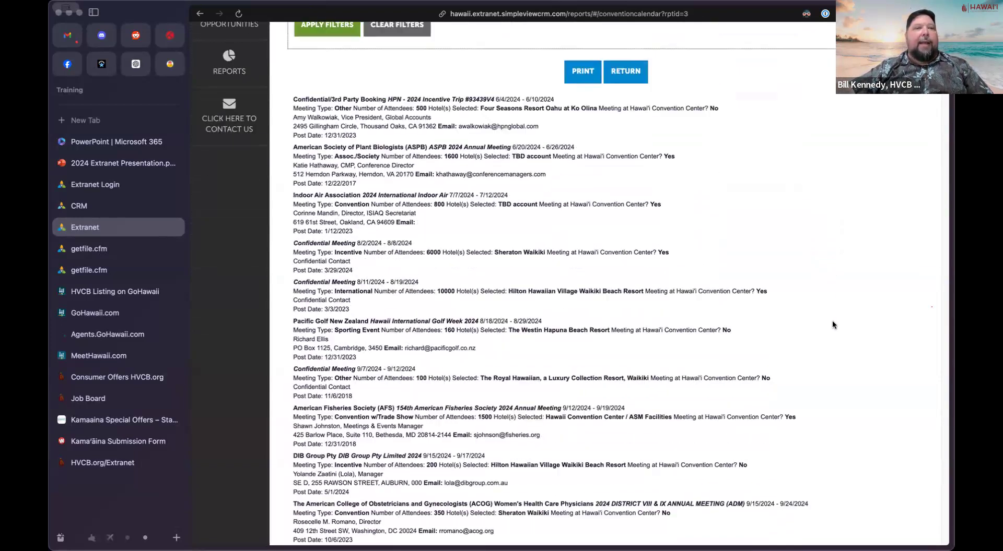
left_click_drag(541, 436, 470, 435)
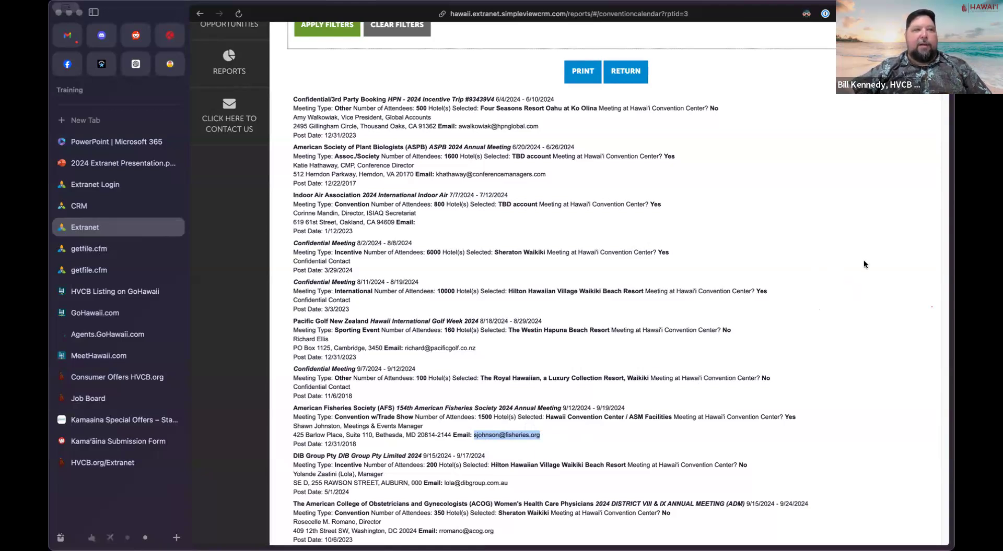
scroll(863, 261, "down", 5)
scroll(864, 276, "down", 14)
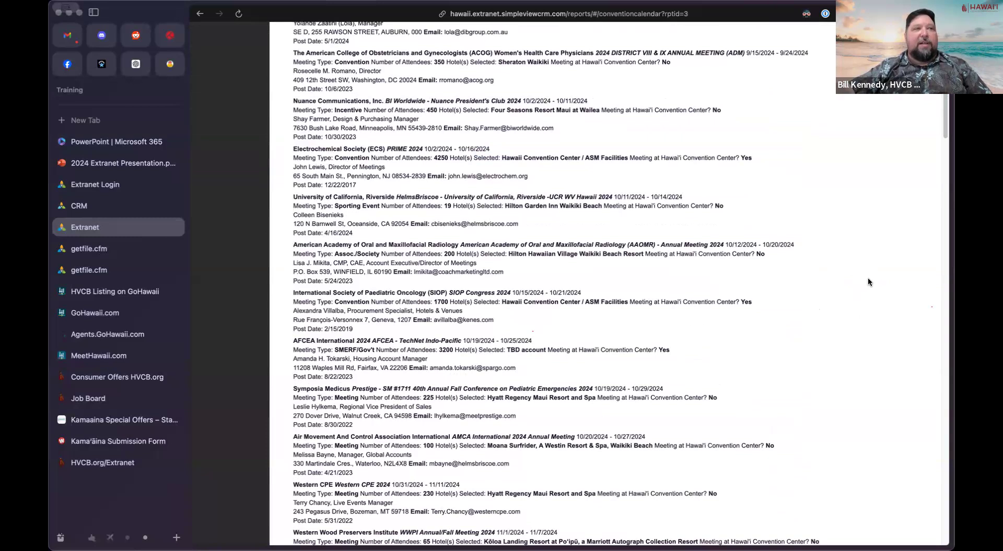
scroll(867, 277, "up", 20)
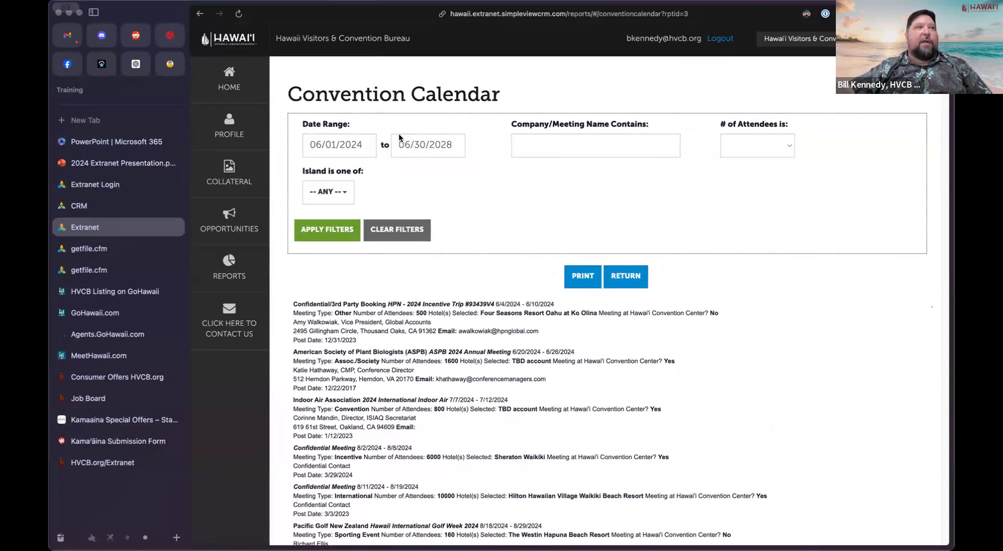
left_click(231, 268)
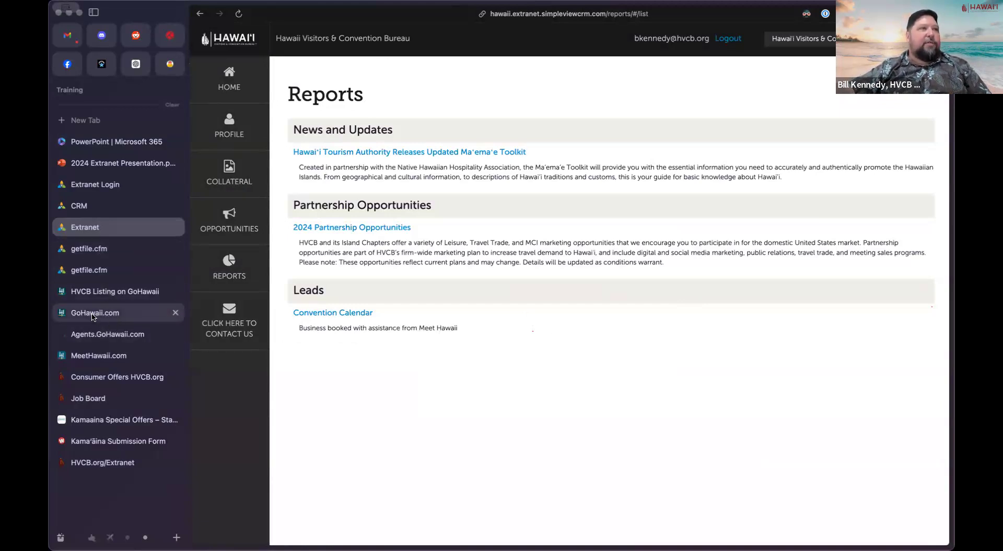
Step: Switch to the HVCB listing on GoHawaii, dismiss the promotional banner, and highlight the short description under the title
left_click(122, 287)
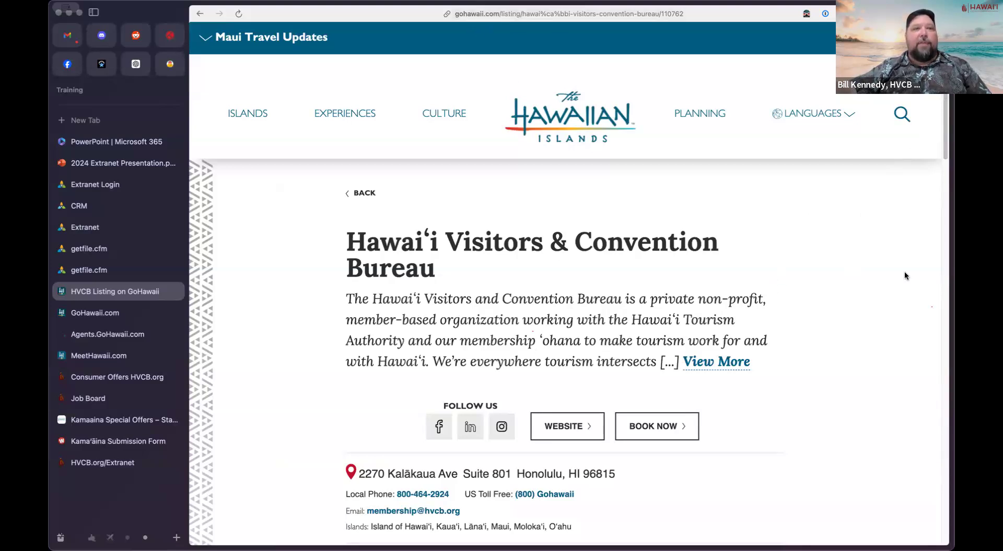
scroll(947, 112, "down", 2)
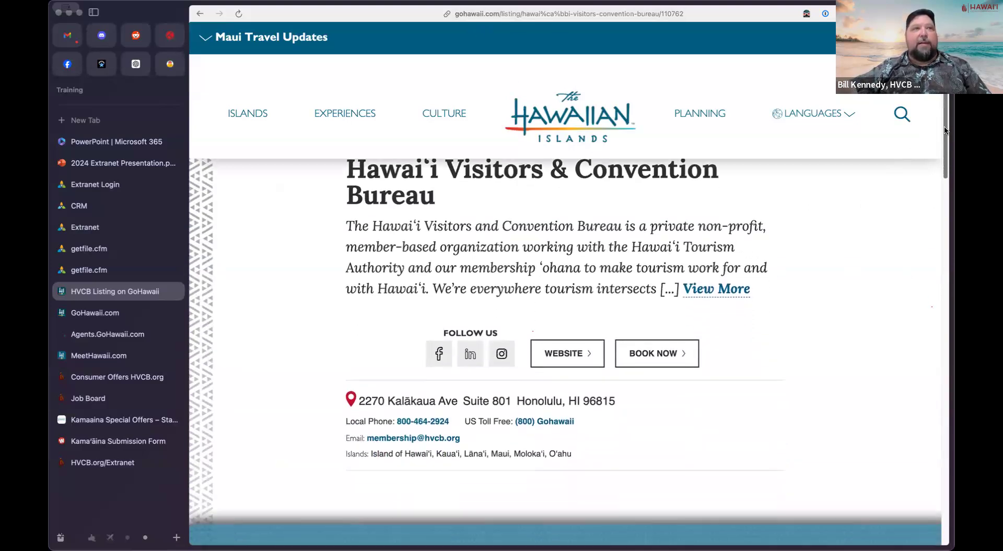
left_click(904, 482)
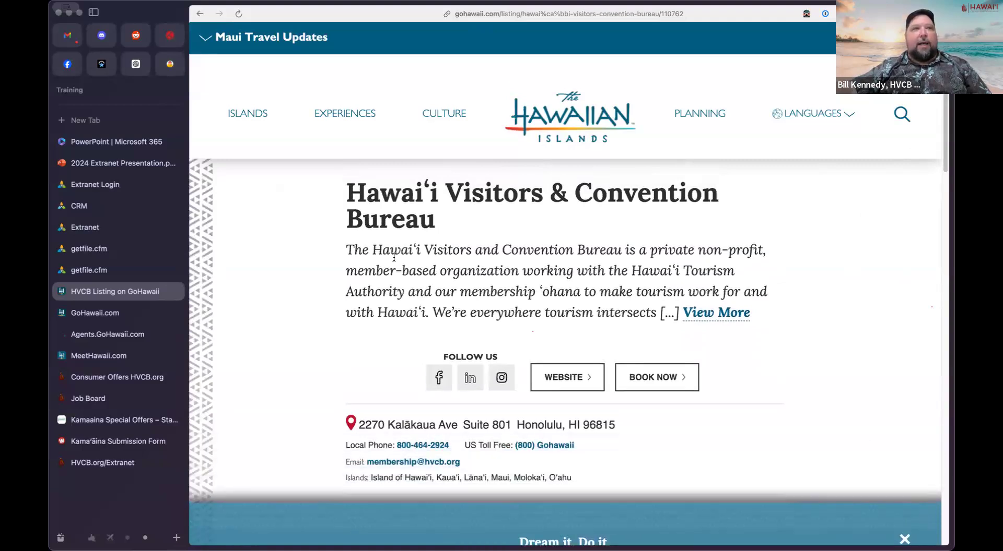
left_click_drag(345, 249, 657, 314)
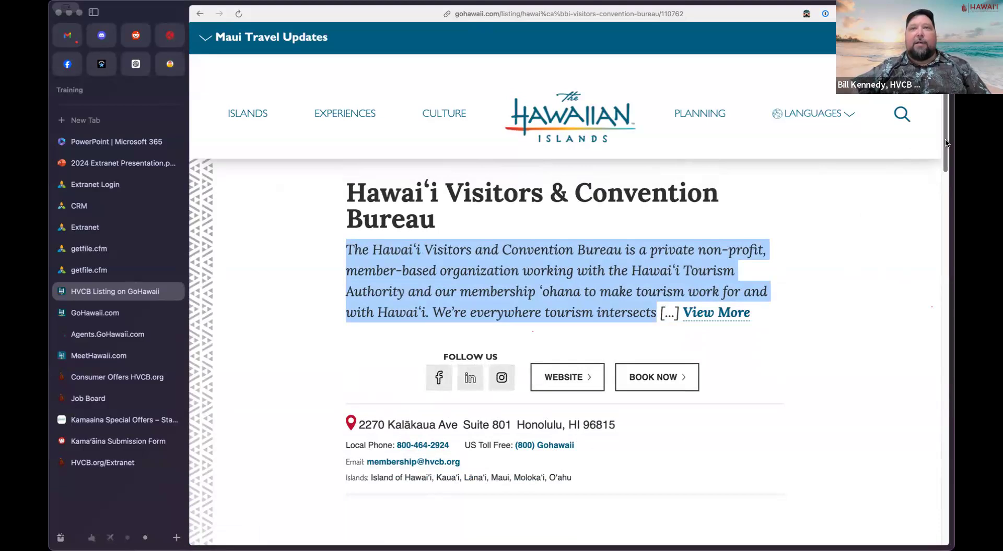
Step: Browse through the slides in the HVCB listing's media gallery
scroll(399, 366, "down", 9)
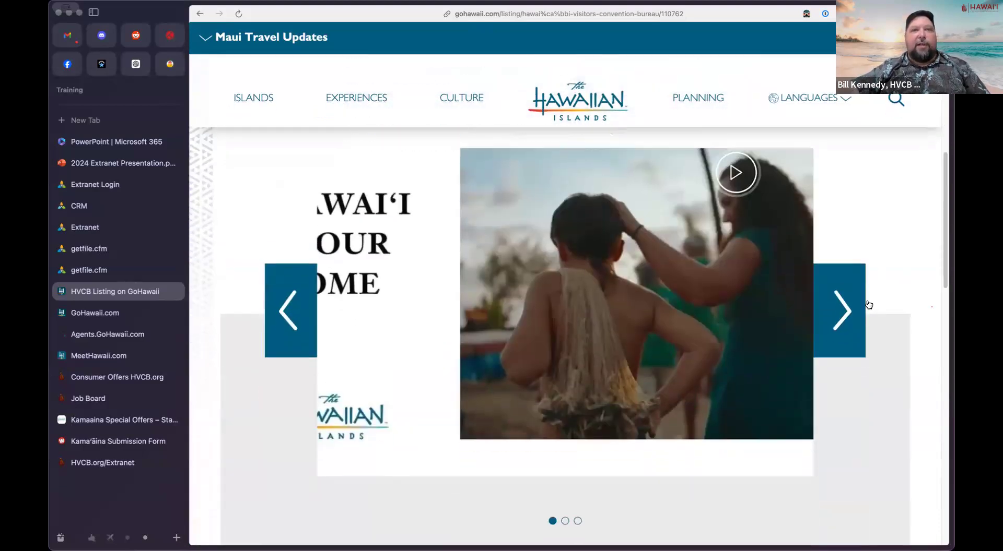
left_click(839, 308)
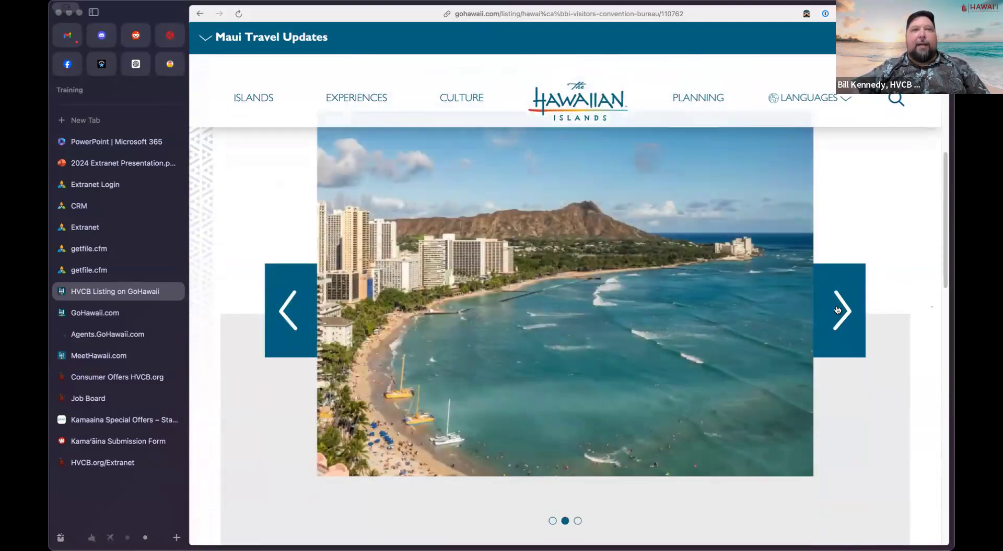
left_click(837, 310)
left_click(838, 310)
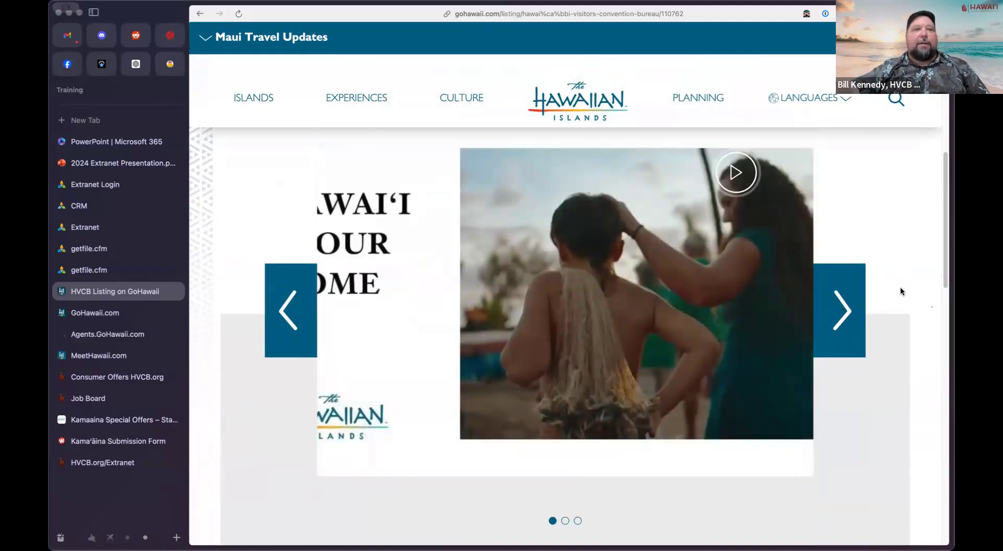
Step: Examine the HVCB listing's full description and its amenities list
scroll(900, 292, "down", 5)
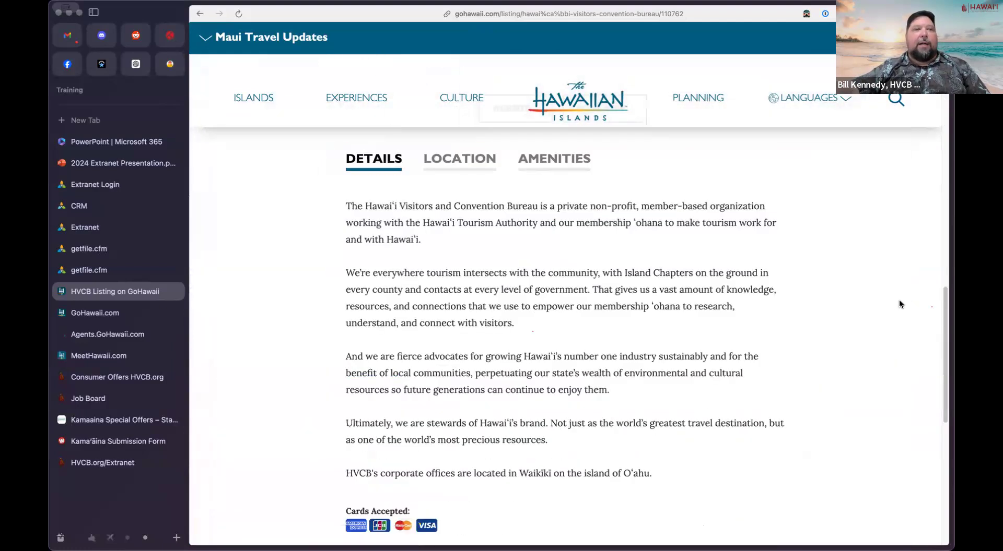
left_click(565, 150)
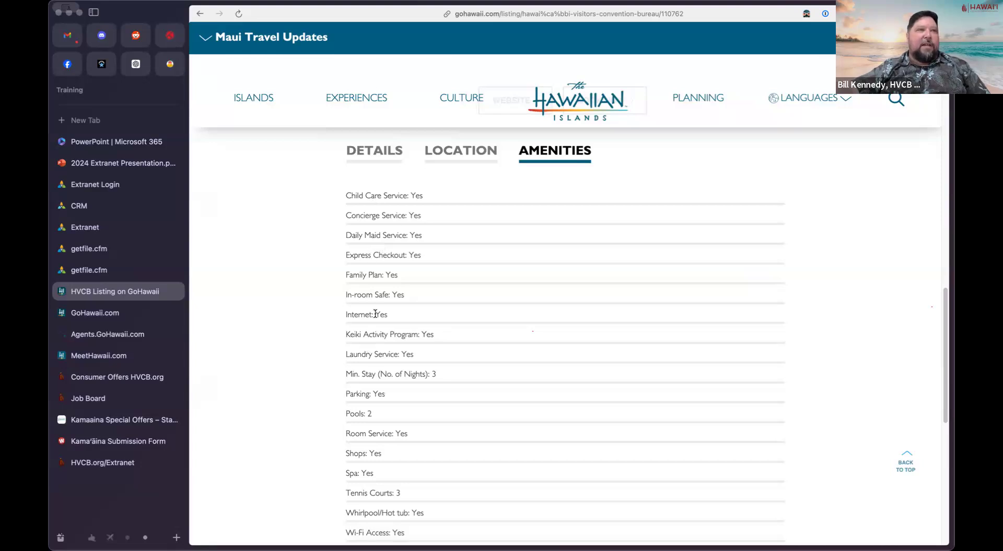
scroll(616, 256, "down", 3)
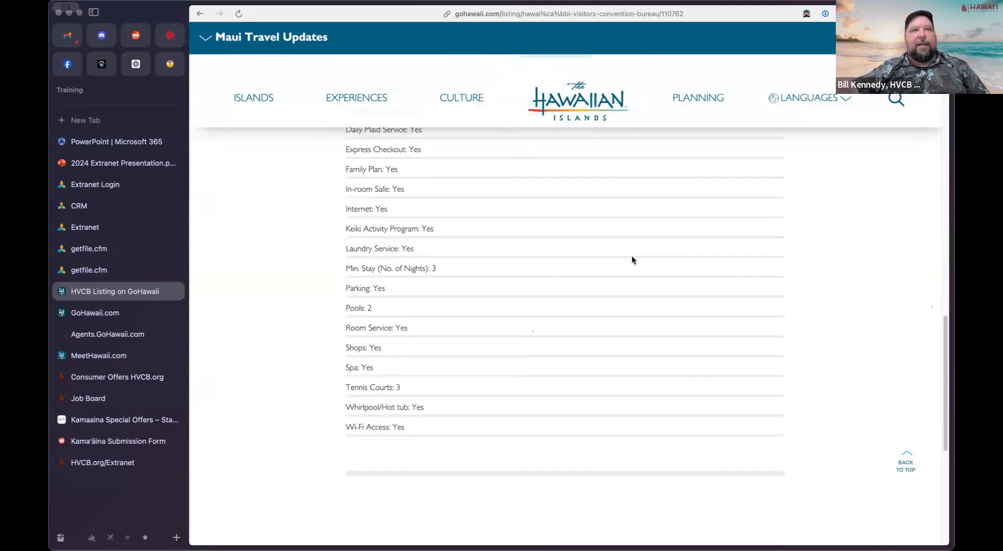
Step: Return to the HVCB listing's details and review the full description down to the accepted cards
scroll(632, 260, "up", 5)
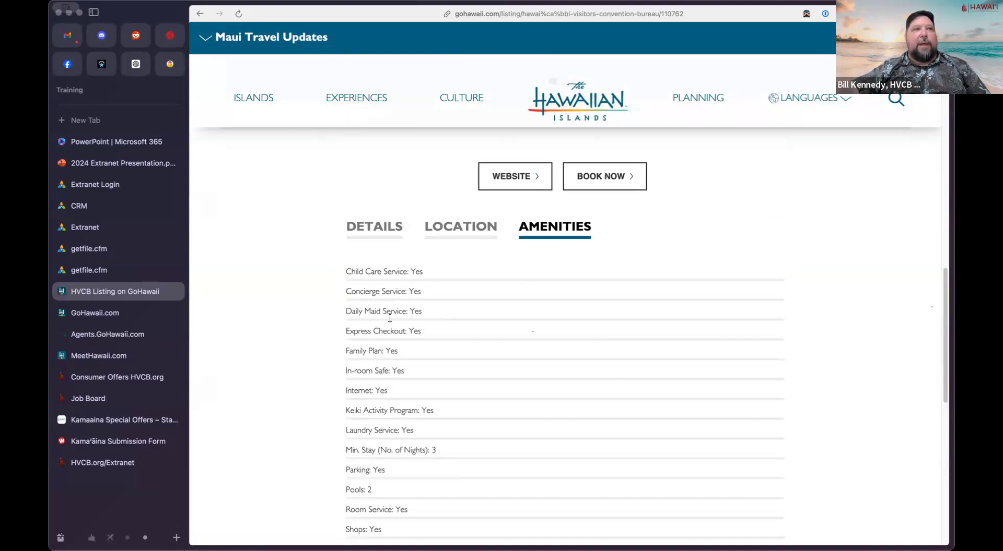
left_click(366, 226)
scroll(731, 292, "down", 5)
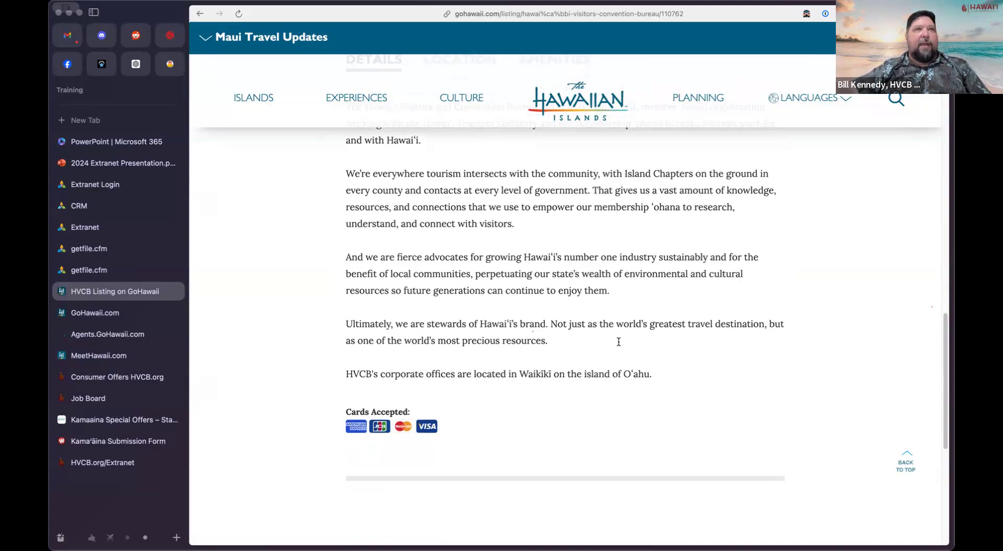
scroll(619, 342, "up", 7)
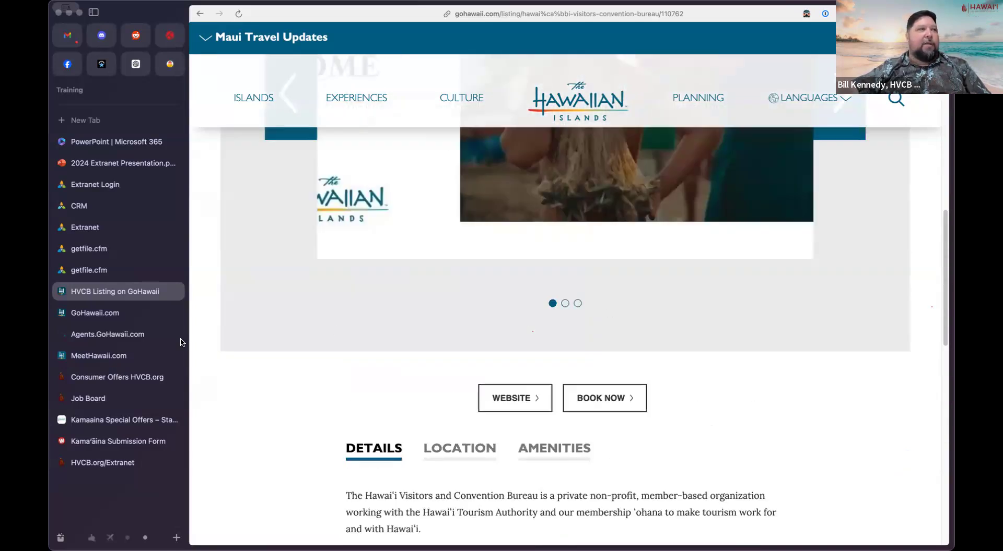
Step: Switch to the MeetHawaii.com partner directory and open the listing for Kōloa Landing Resort at Poʻipū
left_click(134, 354)
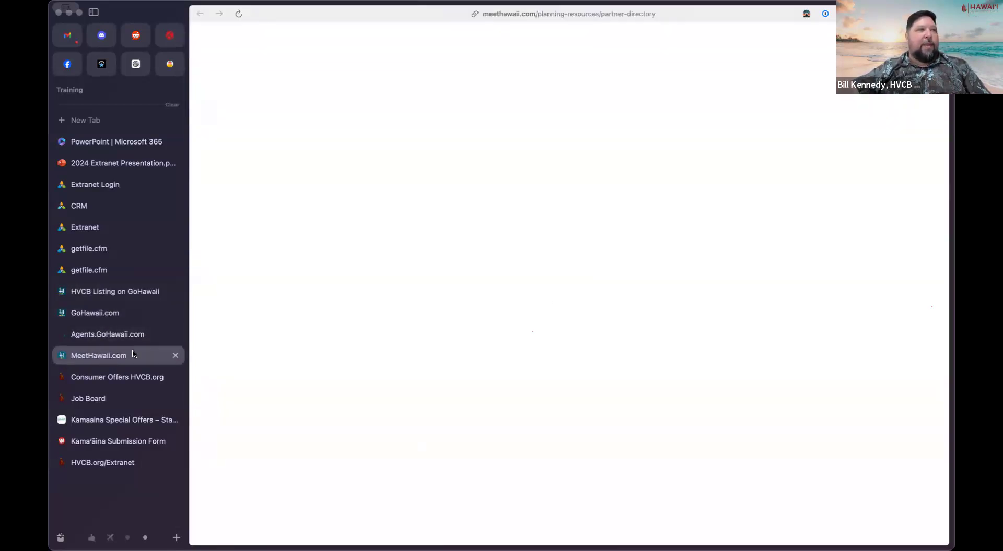
left_click_drag(944, 114, 944, 68)
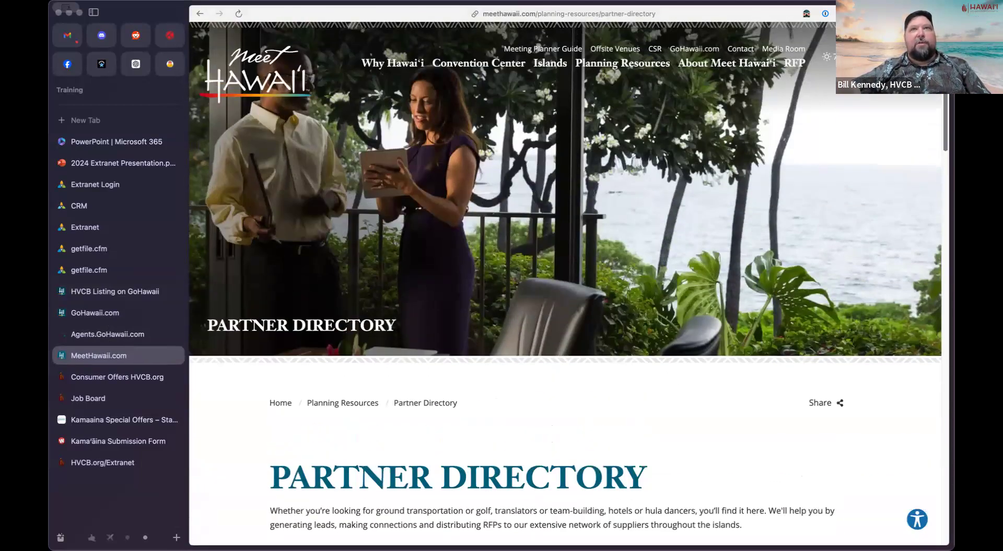
scroll(564, 282, "down", 8)
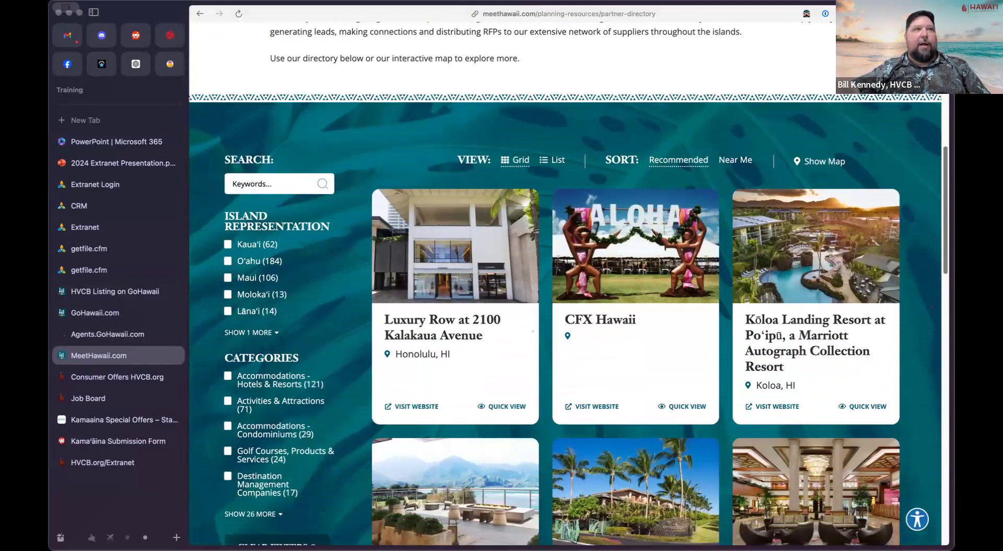
scroll(922, 231, "down", 3)
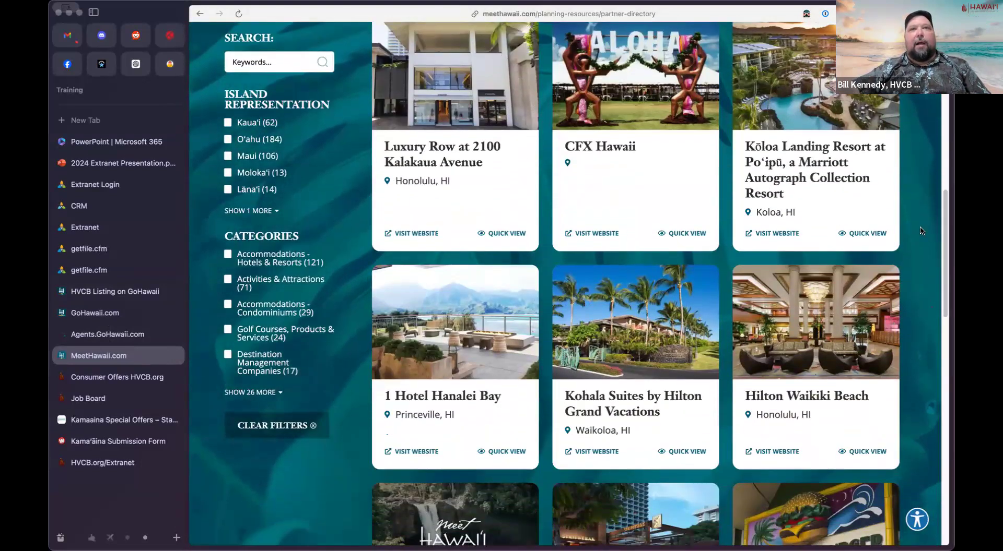
left_click(828, 163)
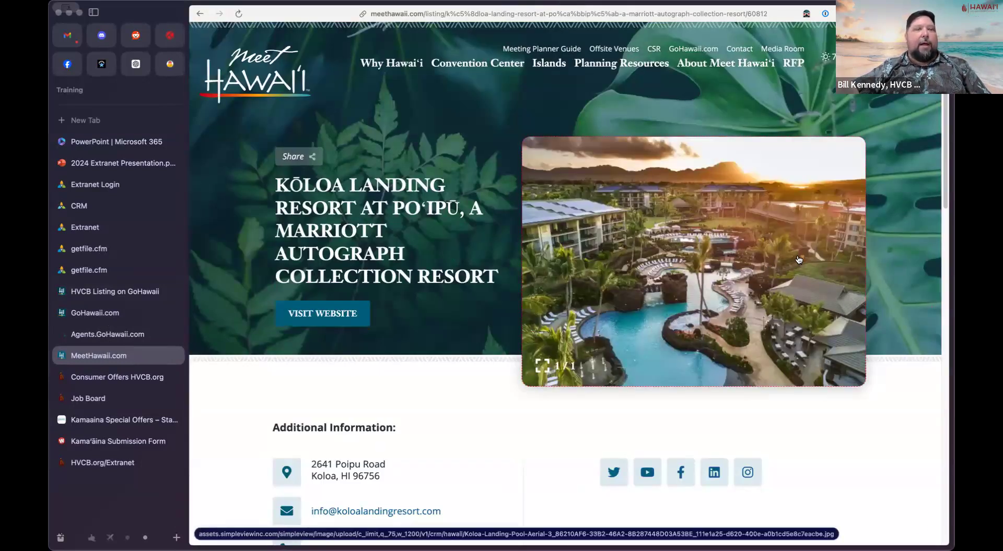
Step: Review the resort's additional information and highlight the mention of built conference space in its About text
scroll(611, 407, "down", 3)
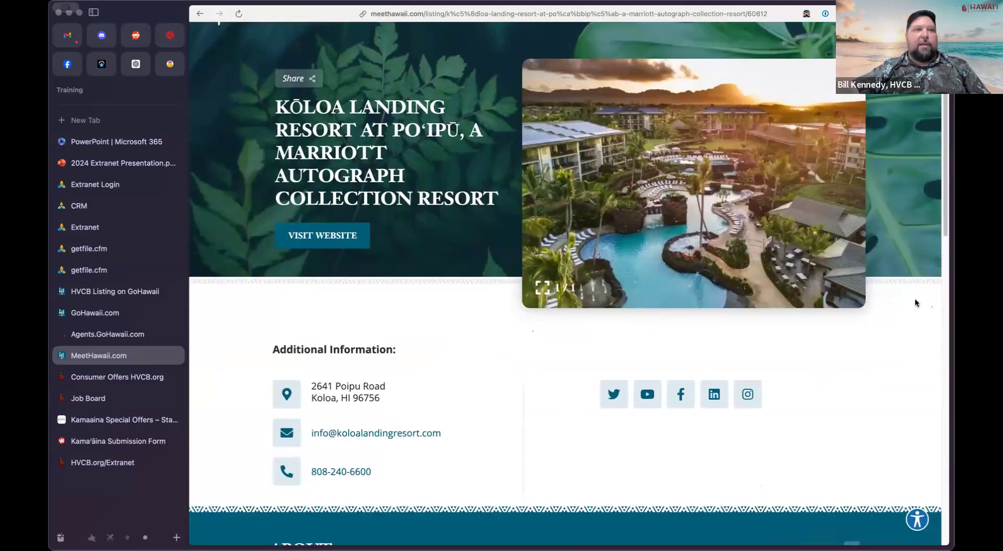
left_click_drag(946, 204, 946, 319)
scroll(731, 260, "down", 1)
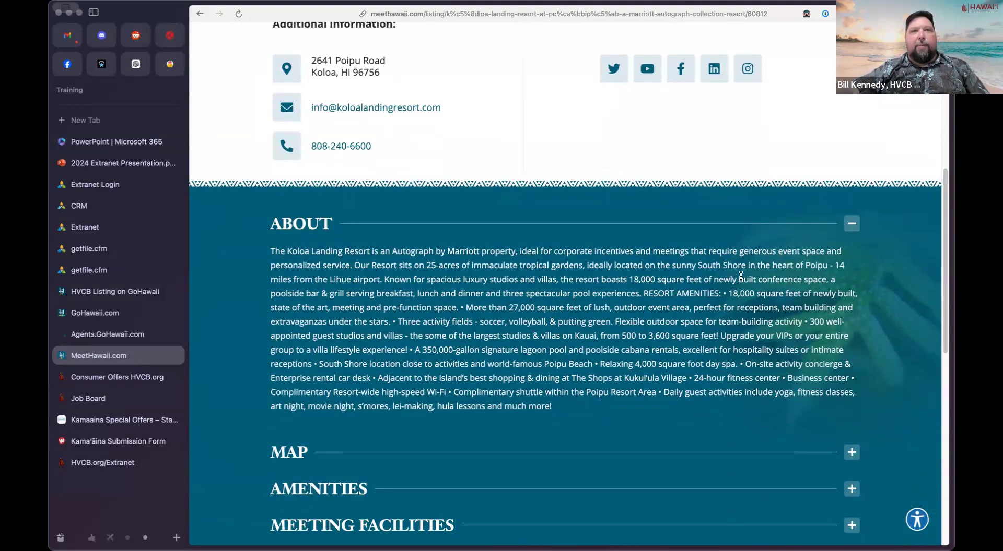
left_click_drag(741, 276, 799, 295)
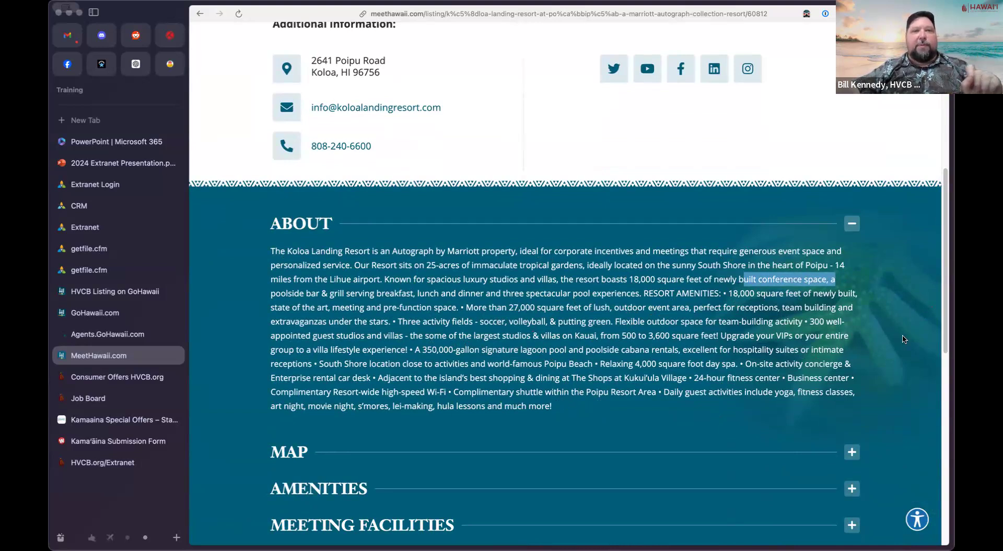
Step: Expand the resort's Amenities section and look through the General amenities list
scroll(894, 279, "down", 1)
scroll(894, 282, "down", 4)
left_click(851, 333)
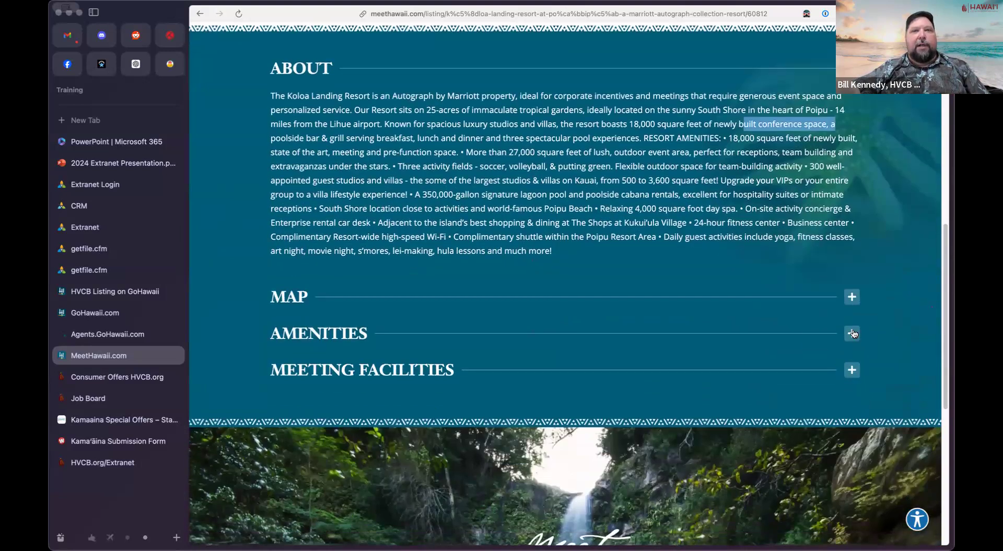
scroll(899, 271, "down", 3)
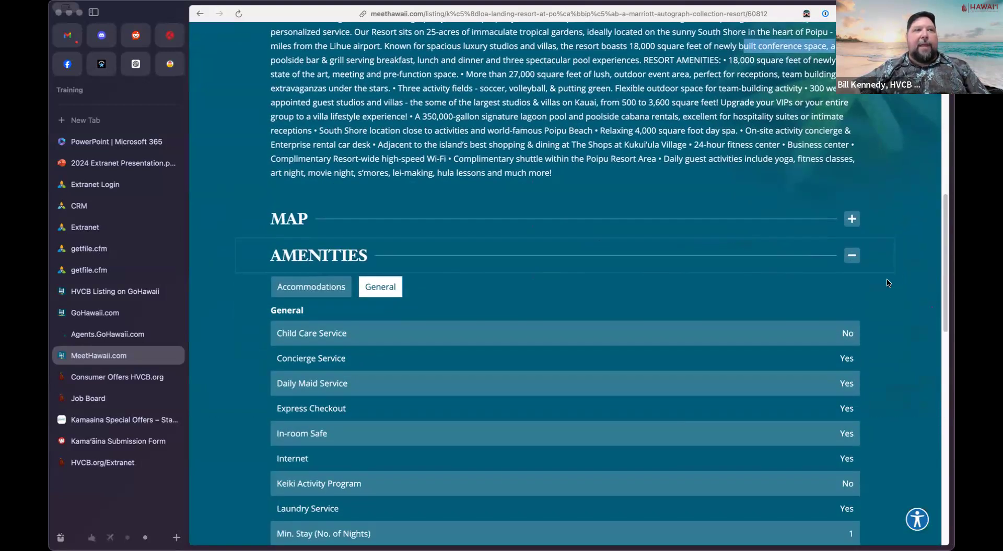
scroll(423, 315, "down", 2)
scroll(423, 315, "down", 1)
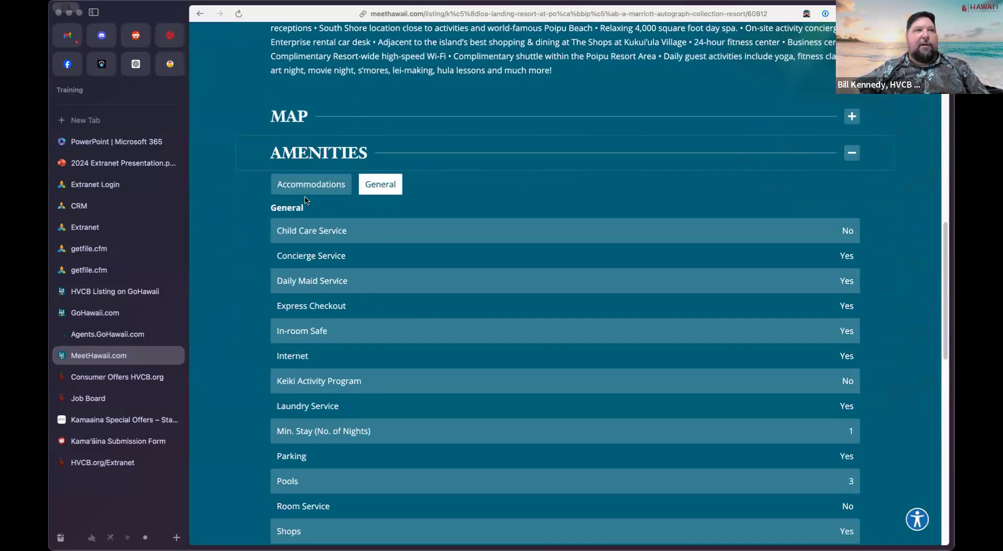
scroll(510, 250, "down", 8)
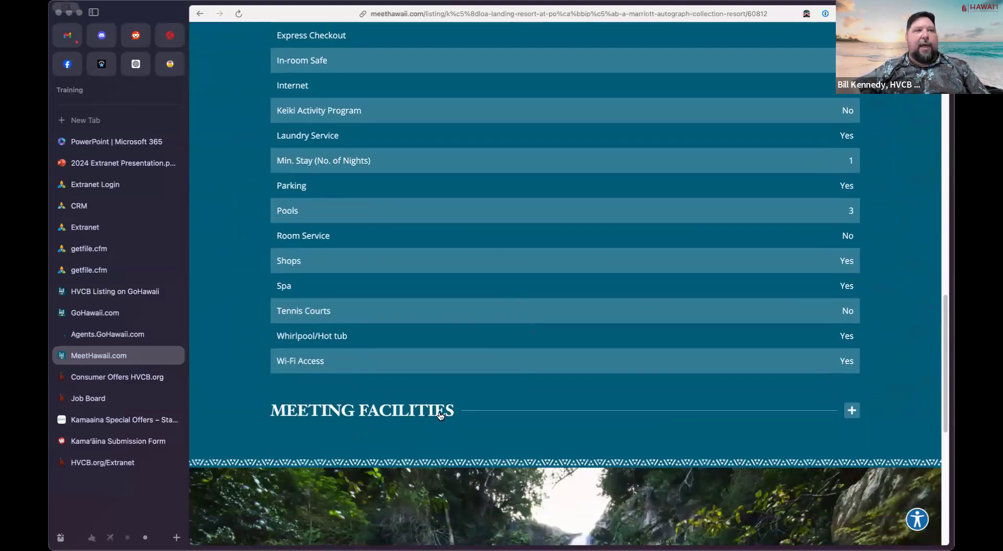
Step: Expand the resort's Meeting Facilities section and review all of the Facility Info entries
left_click(440, 416)
scroll(645, 287, "down", 10)
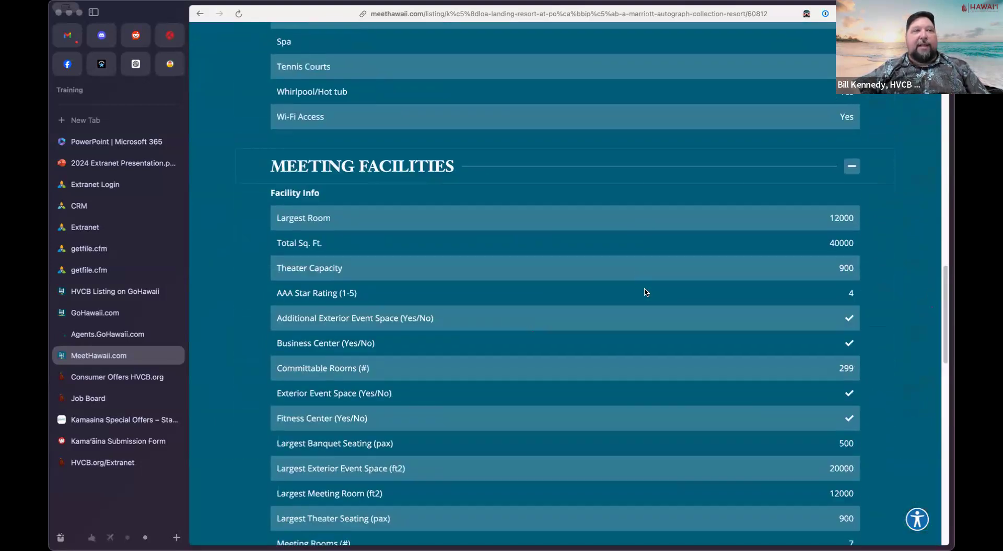
scroll(575, 277, "down", 1)
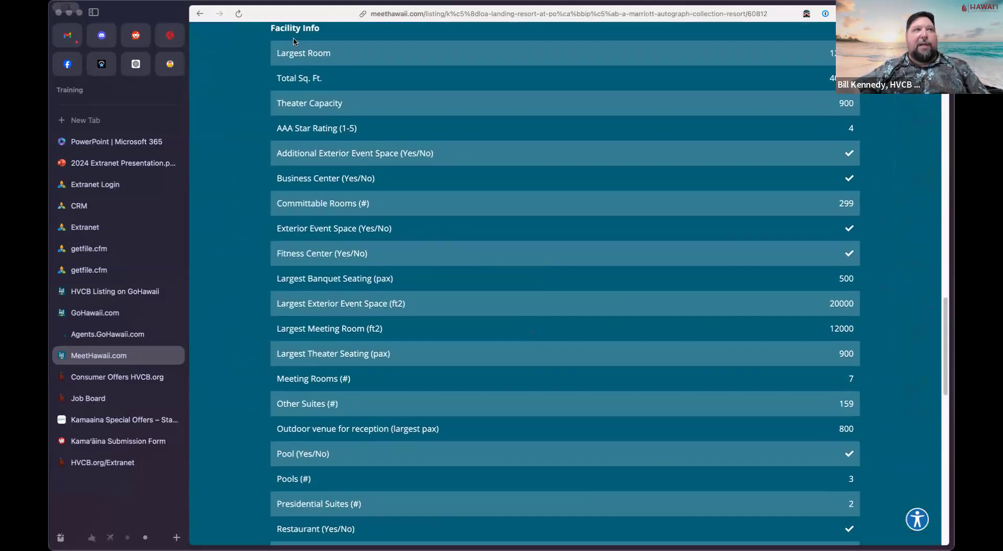
scroll(897, 317, "down", 6)
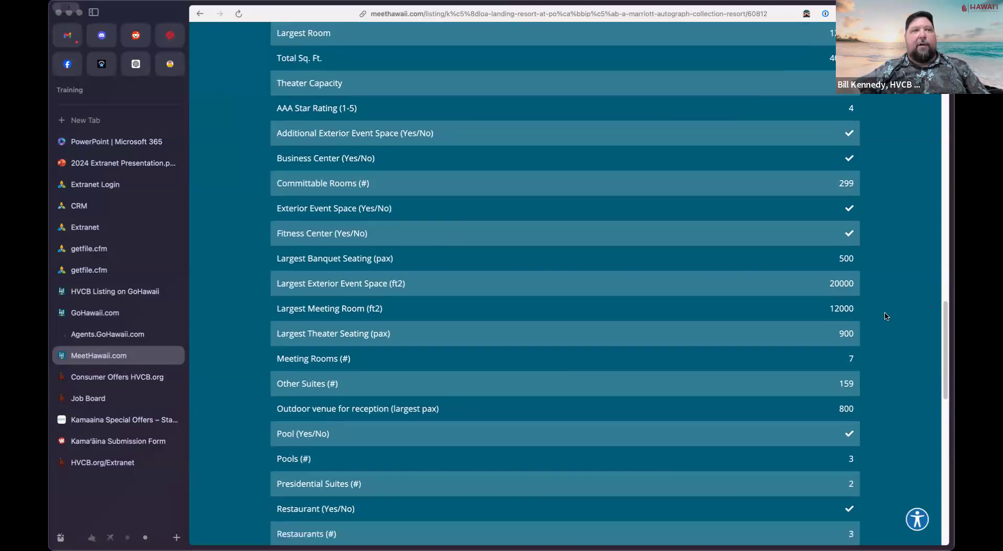
scroll(886, 316, "down", 2)
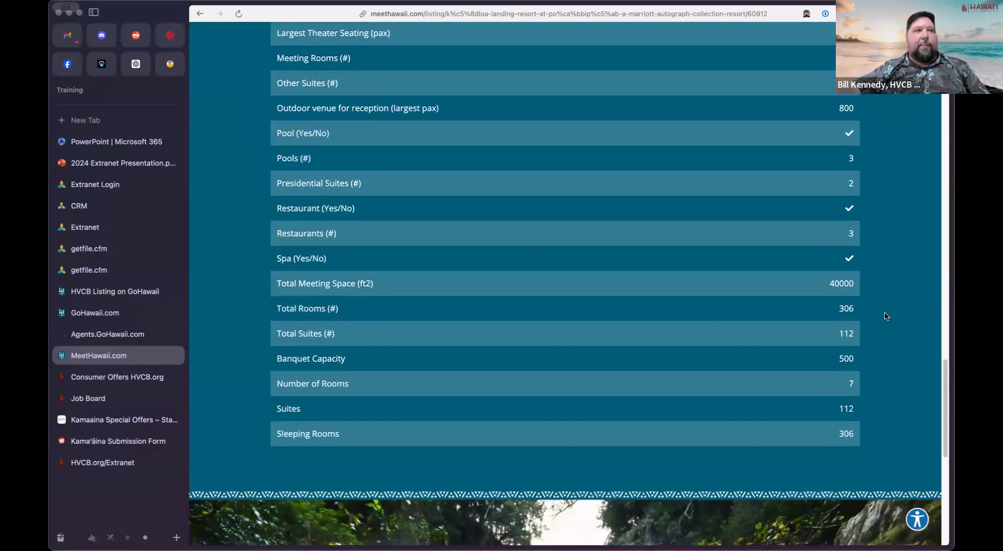
Step: Switch to Agents.GoHawaii.com and open Activities & Attractions under Our Islands
left_click(102, 337)
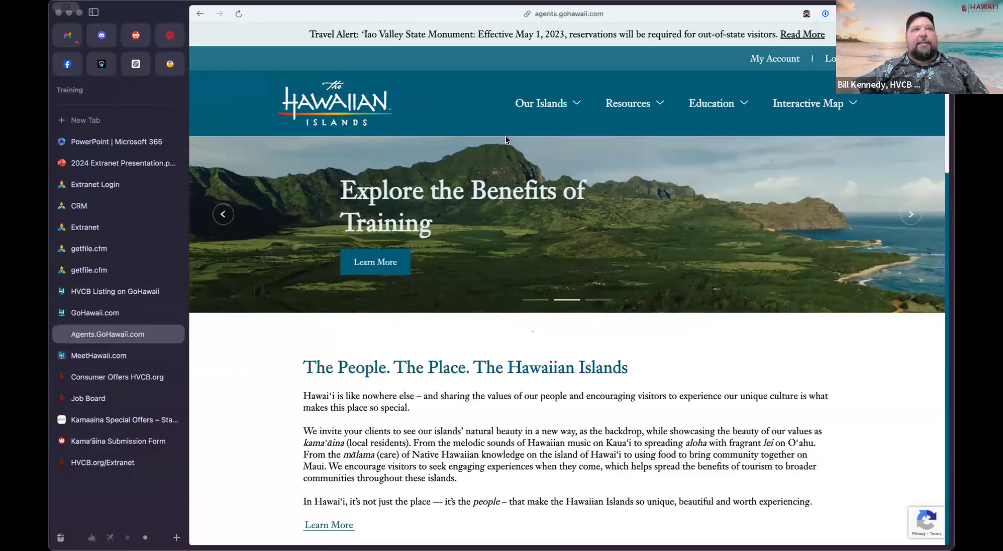
left_click(543, 103)
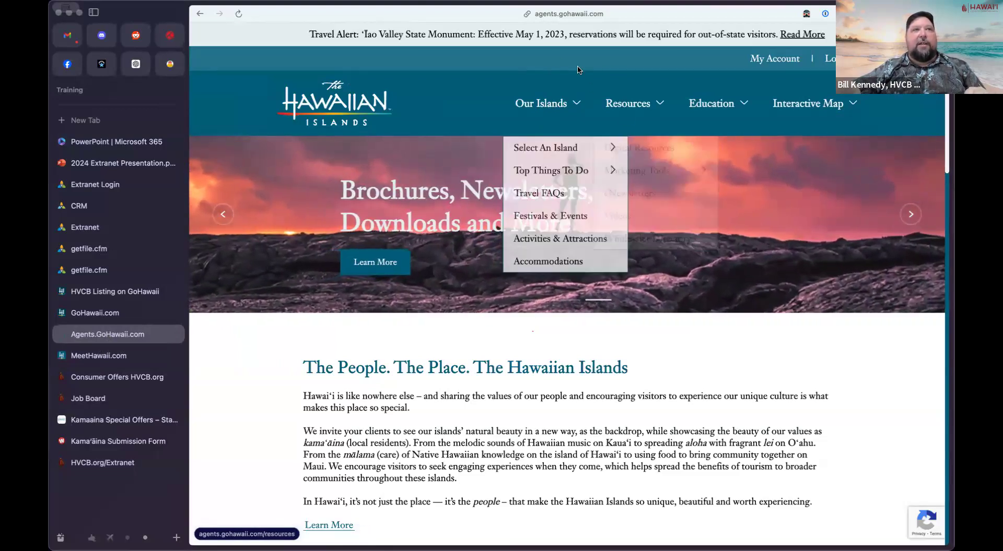
left_click(540, 237)
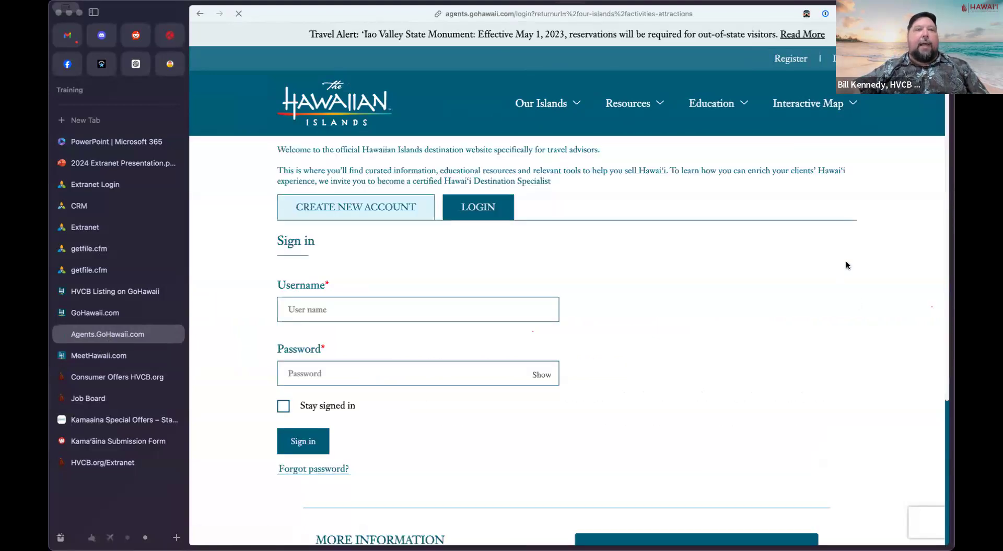
Step: Sign in to the travel advisor site with the saved agents.gohawaii.com username and password
left_click(448, 309)
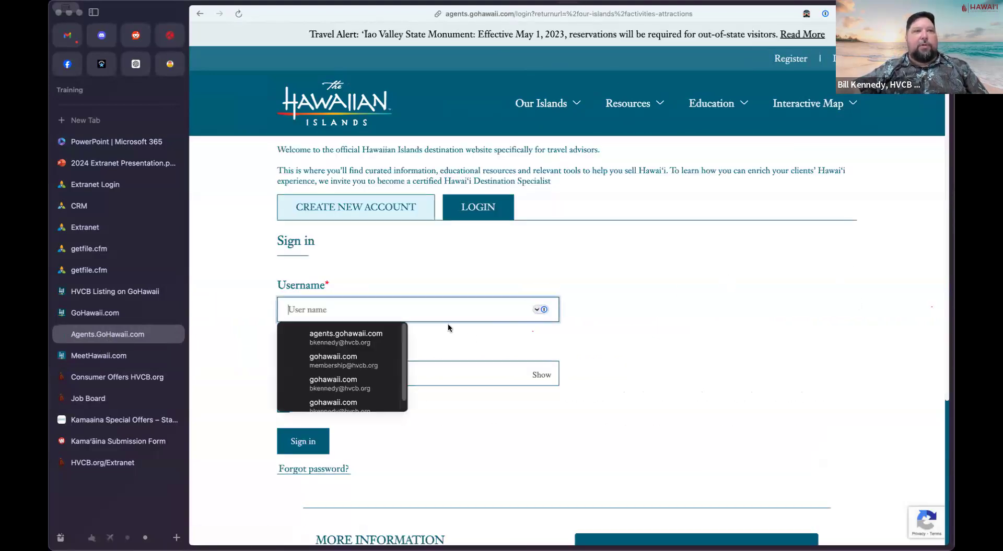
left_click(345, 337)
left_click(303, 442)
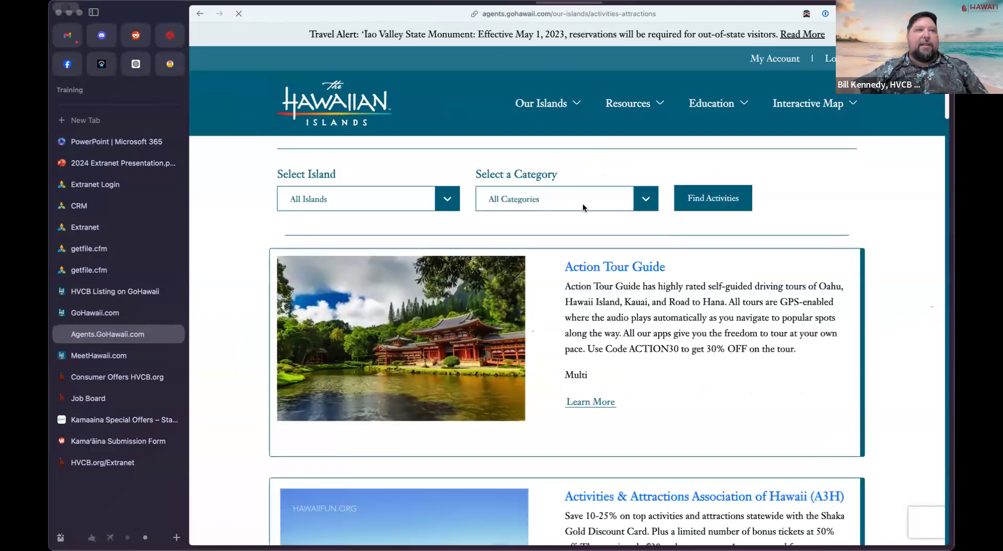
Step: Open the Action Tour Guide listing and highlight its line about commission offered to travel advisors
scroll(892, 255, "down", 3)
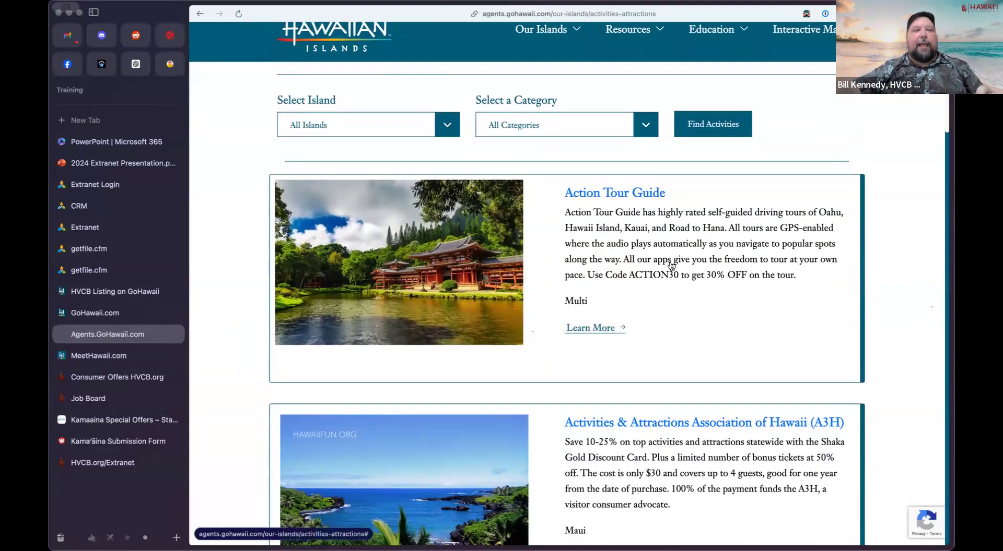
left_click(702, 261)
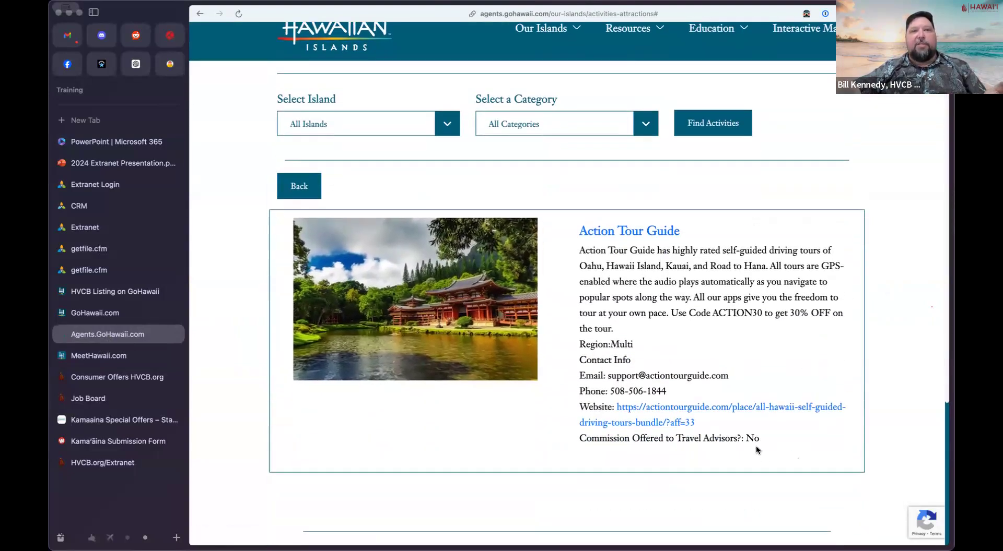
left_click_drag(762, 437, 576, 442)
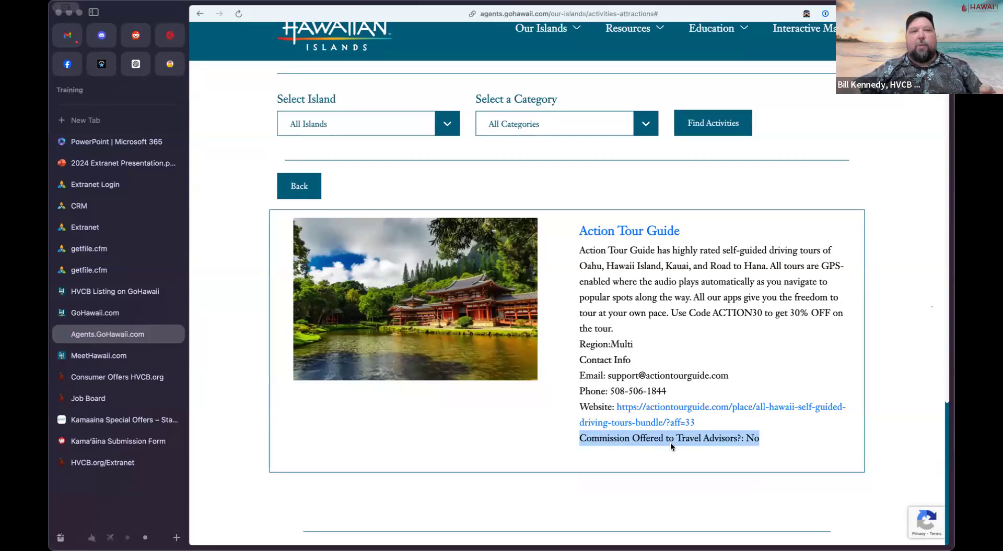
scroll(898, 227, "down", 3)
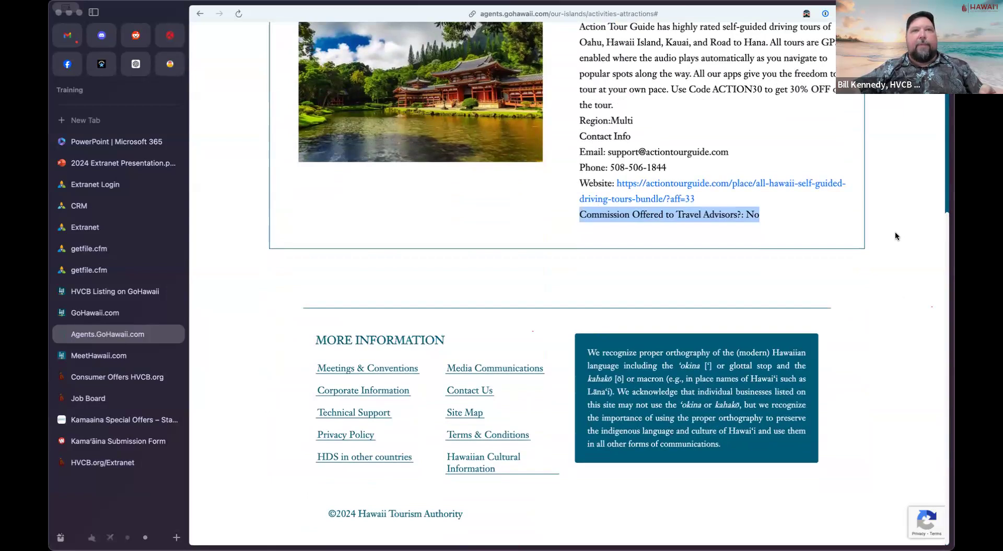
scroll(894, 236, "up", 5)
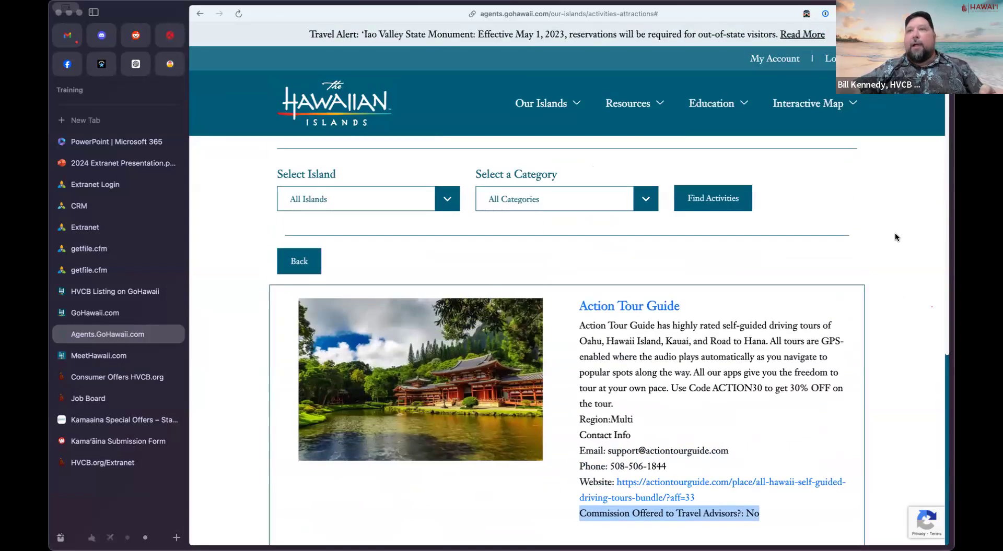